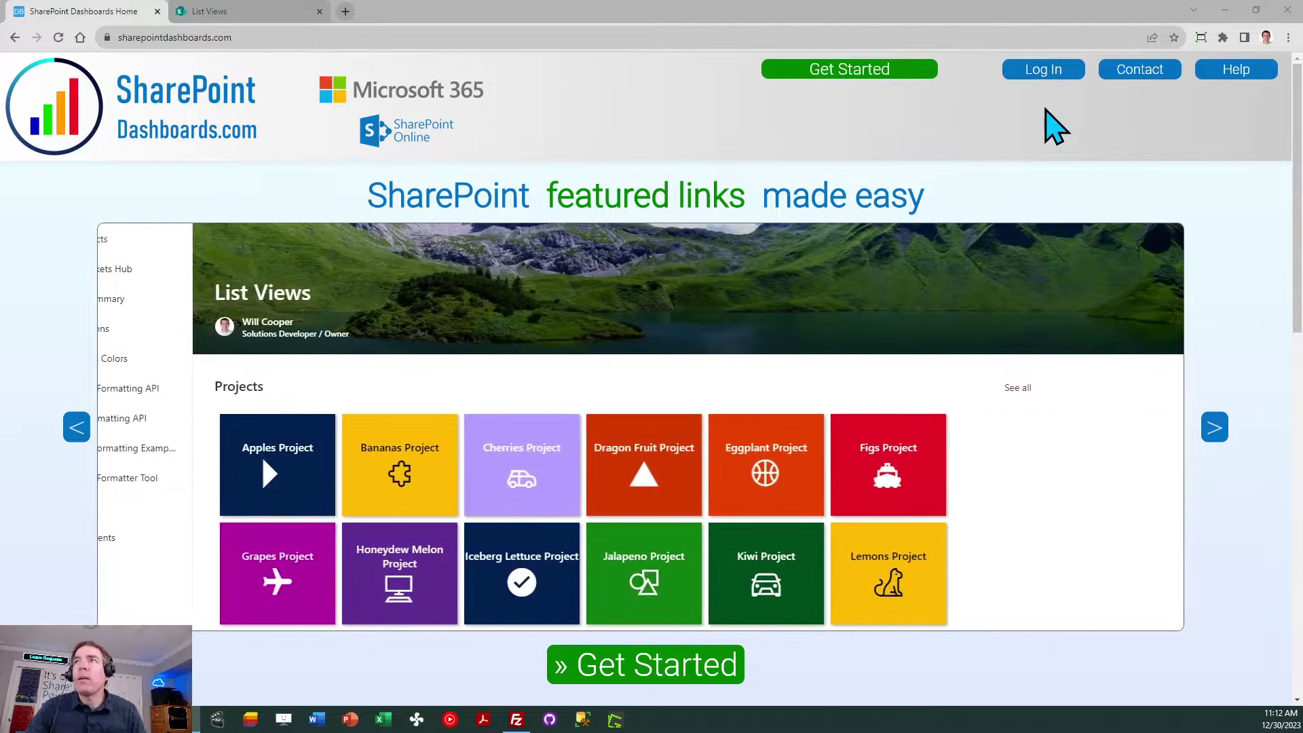
# Step through the 1 Minute Training, pasting the EDIT button JSON into the Button column's formatting.
pyautogui.click(1043, 71)
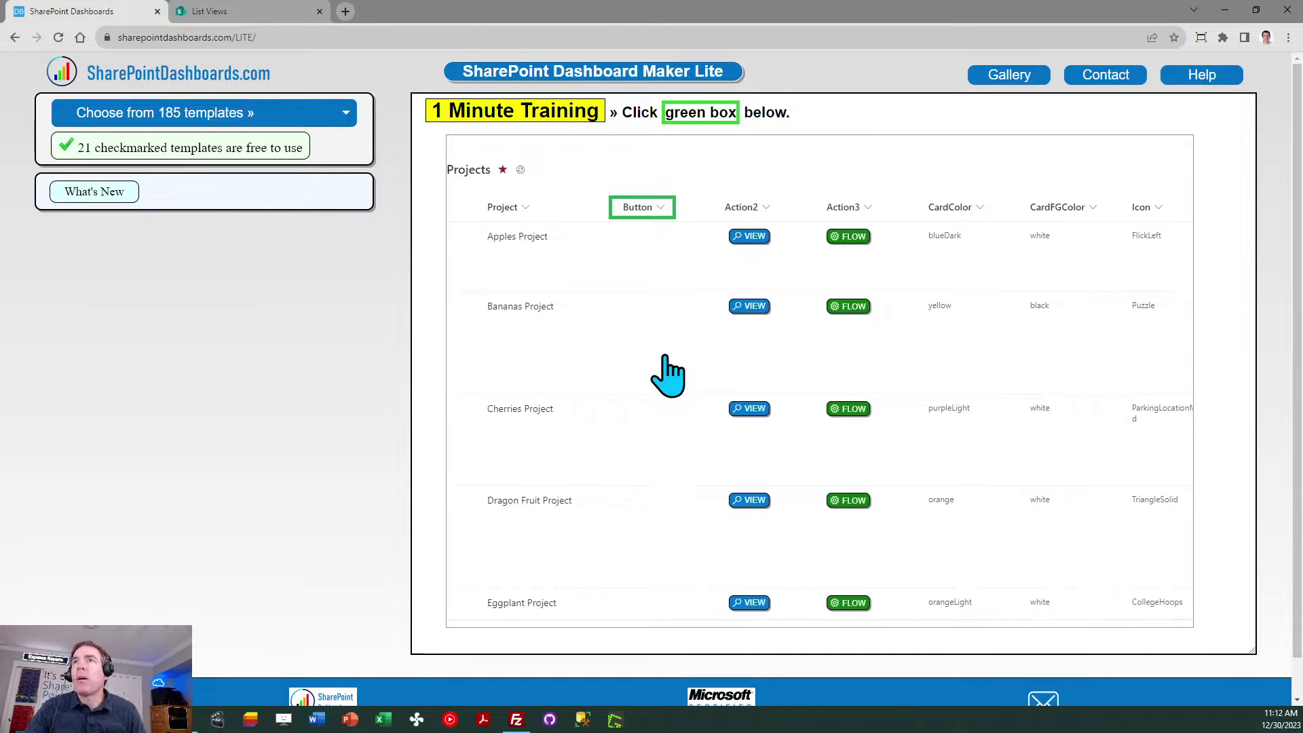
pyautogui.click(645, 216)
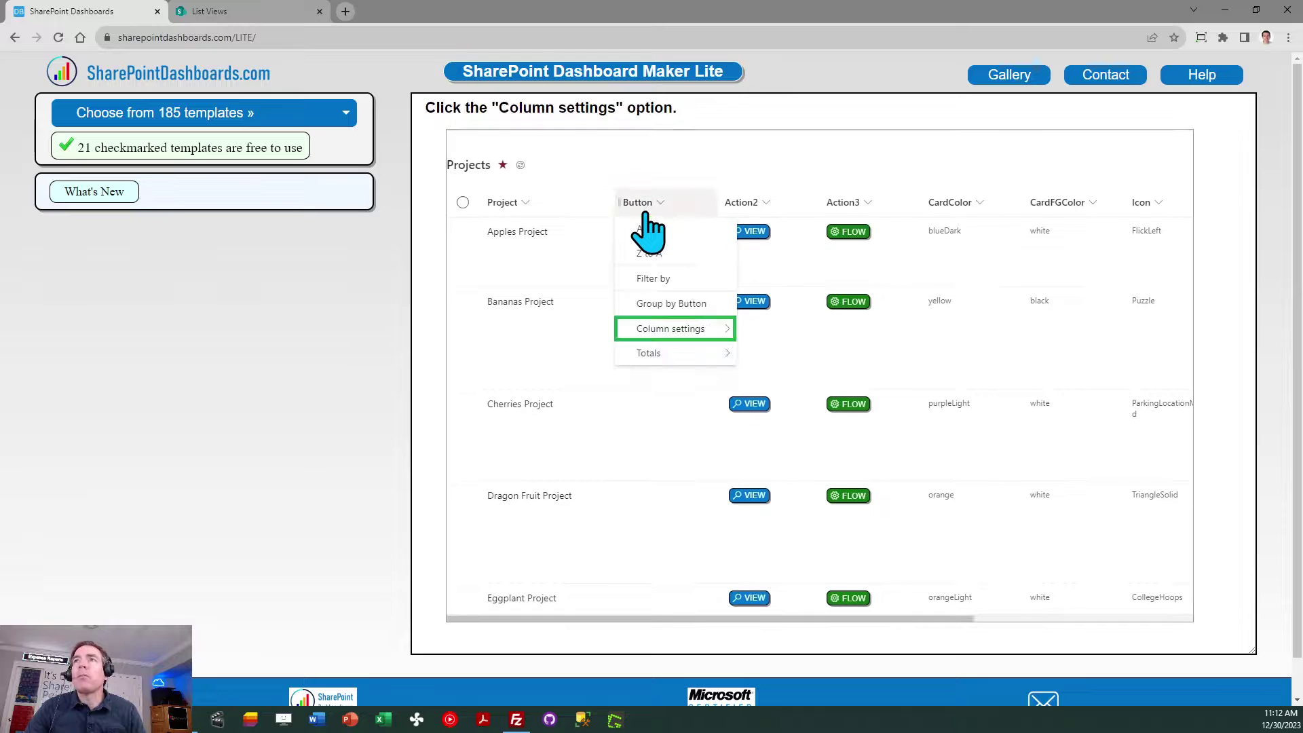
pyautogui.click(681, 333)
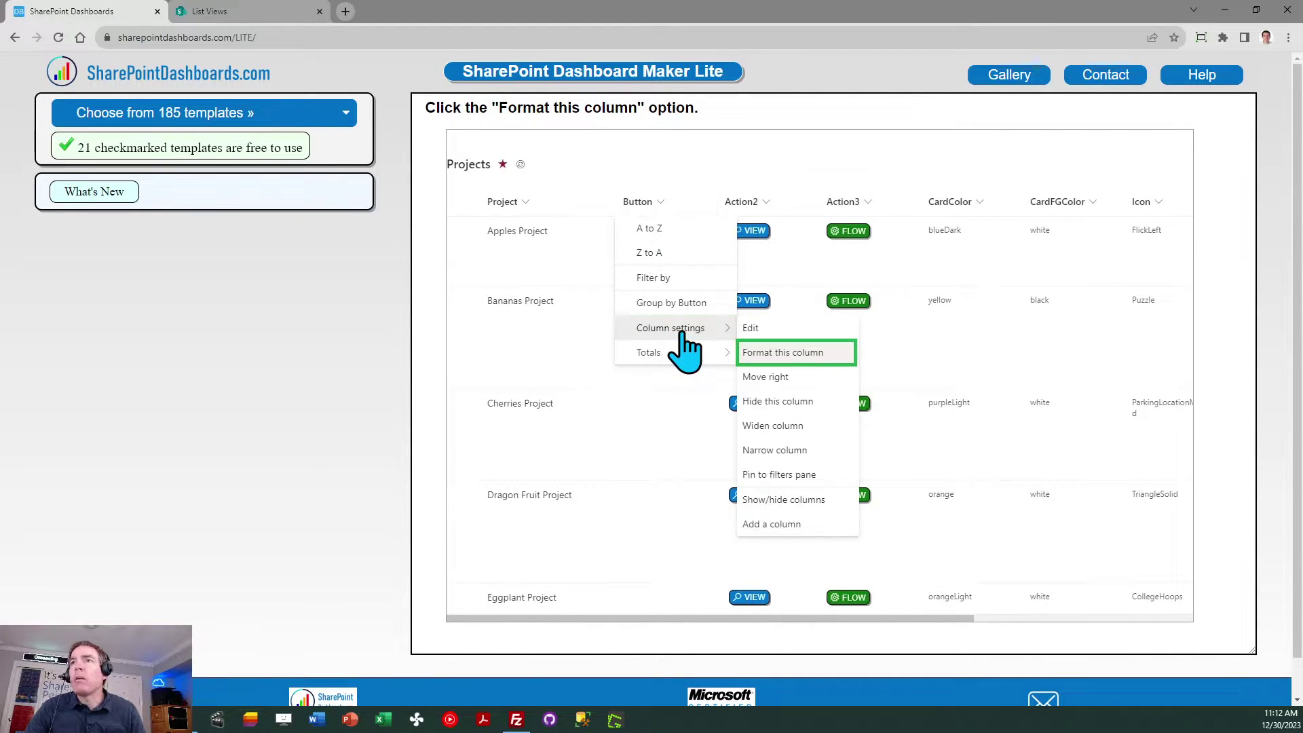
pyautogui.click(775, 359)
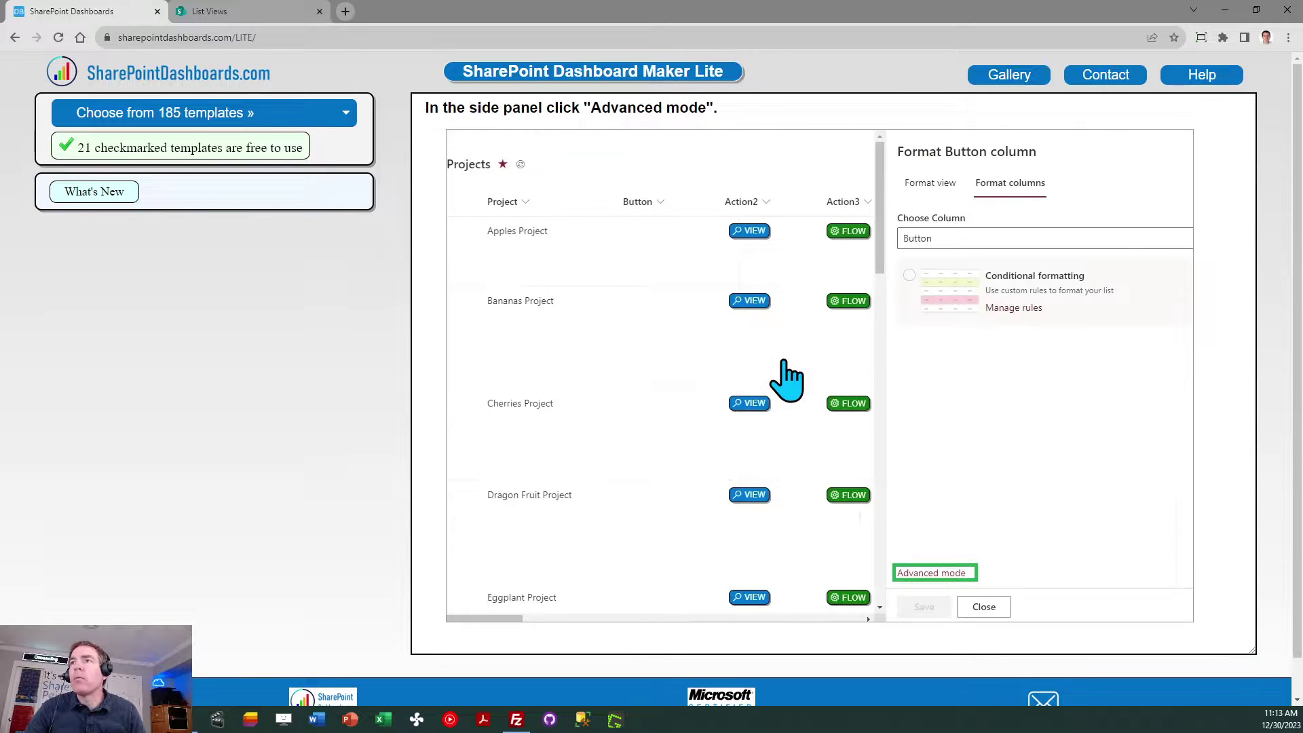
pyautogui.click(935, 573)
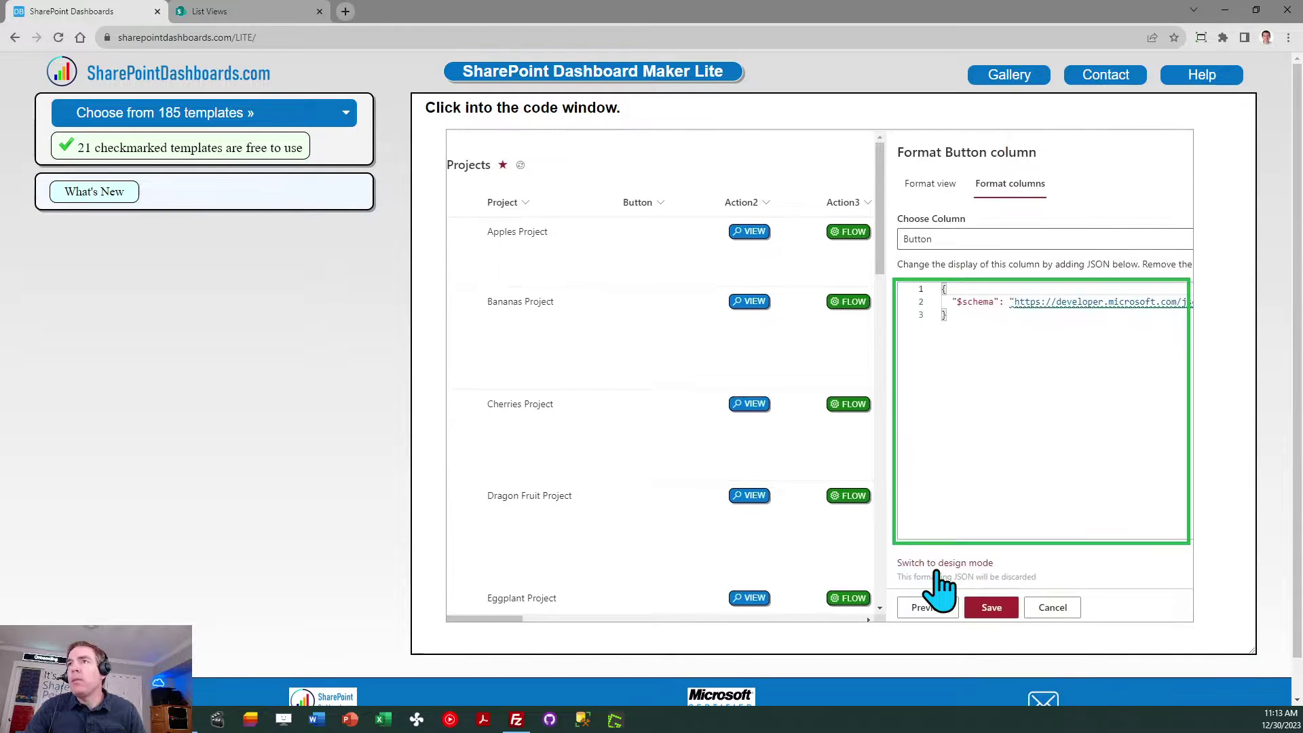
pyautogui.click(1013, 494)
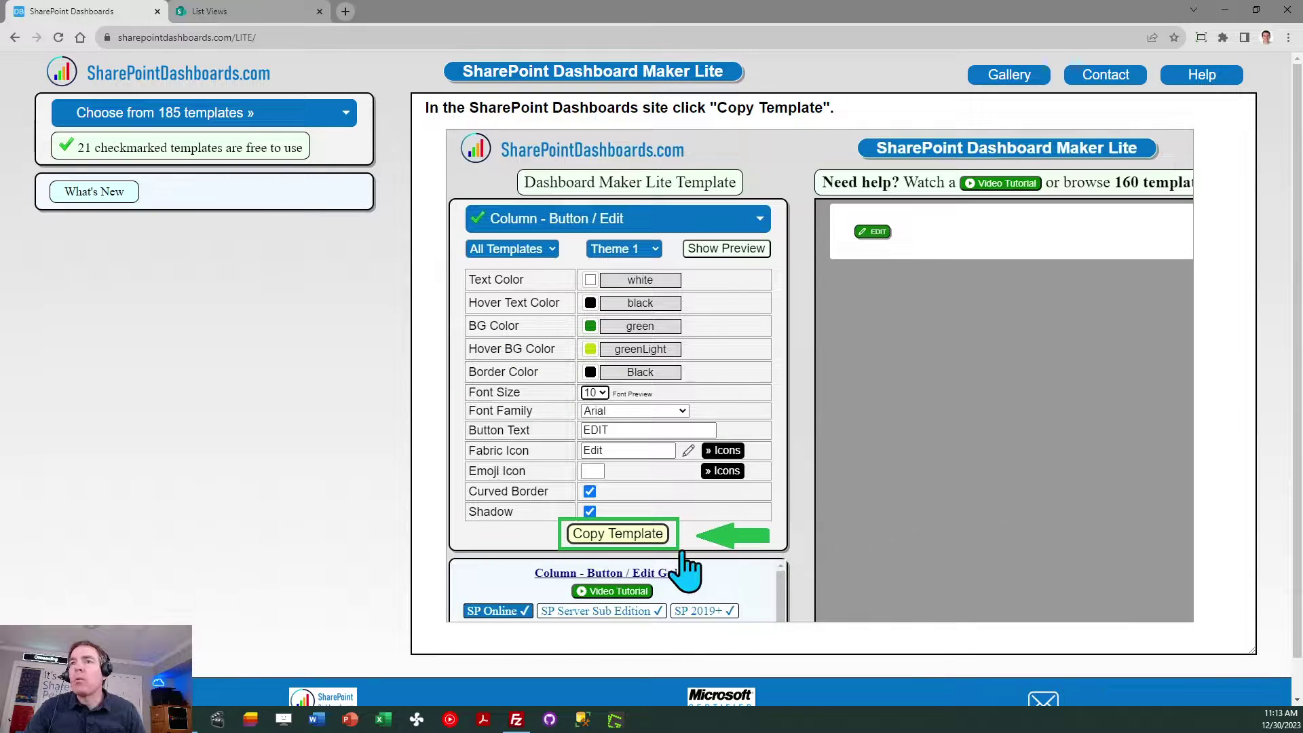
pyautogui.click(648, 539)
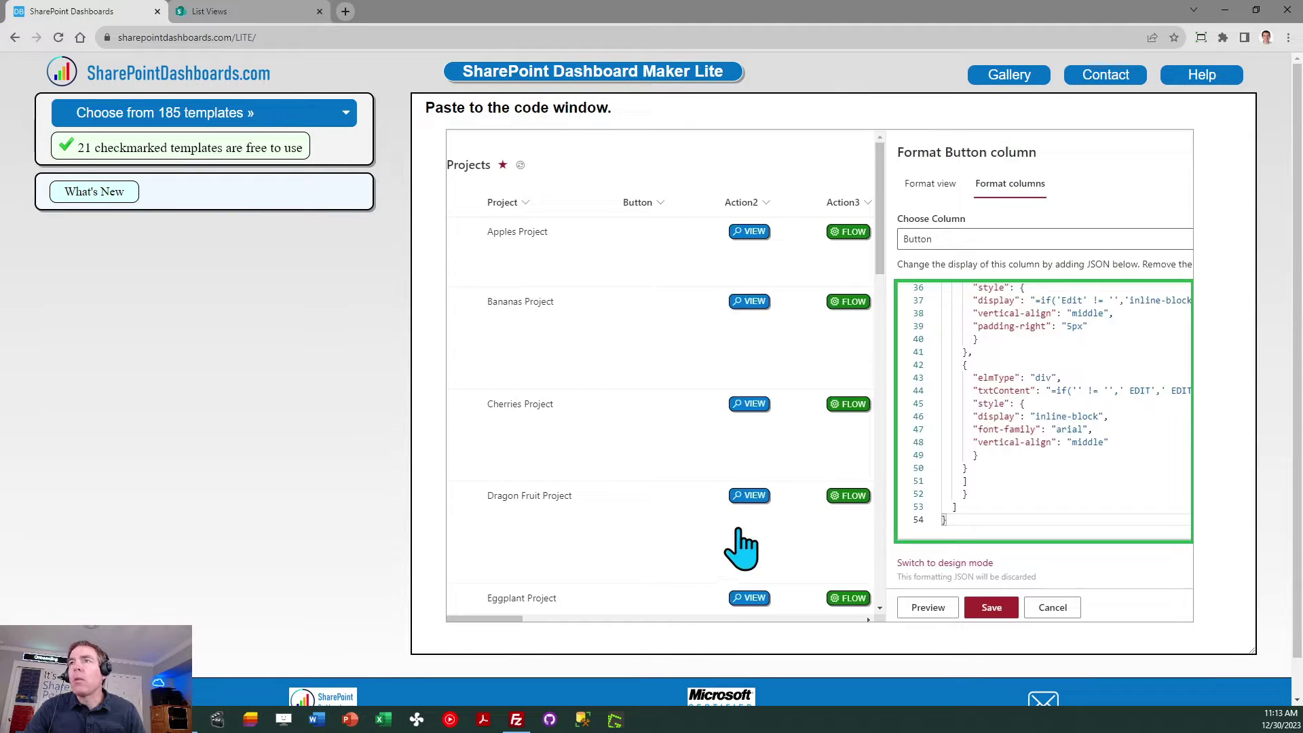
pyautogui.click(943, 502)
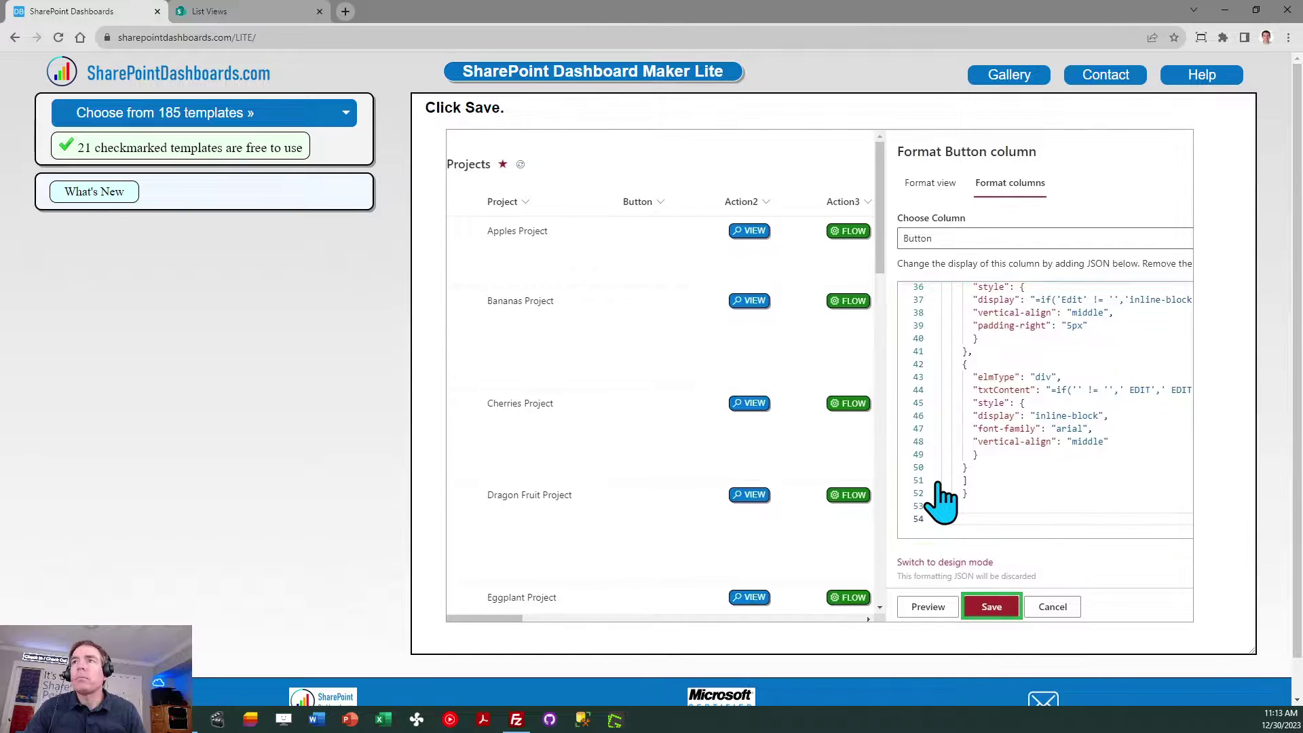
# Create a blank list named Training that is hidden from site navigation.
pyautogui.click(236, 12)
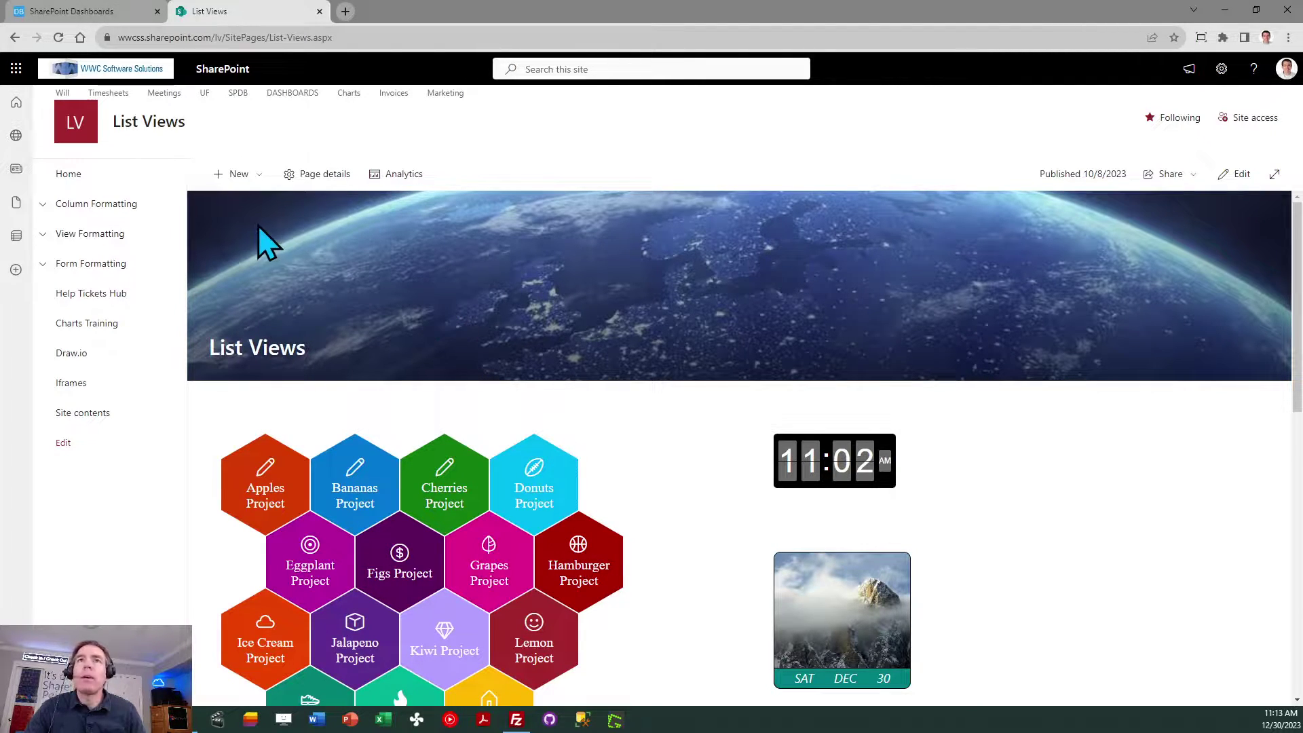
pyautogui.click(245, 176)
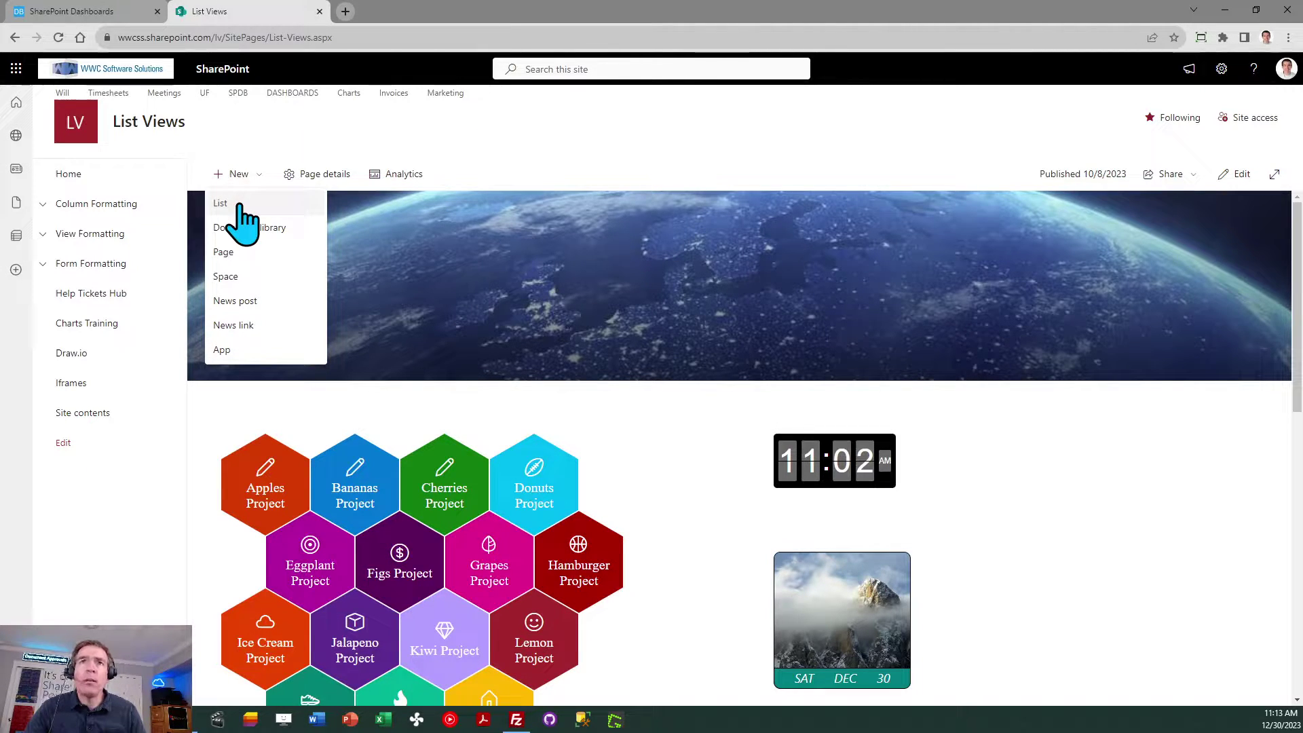
pyautogui.click(239, 205)
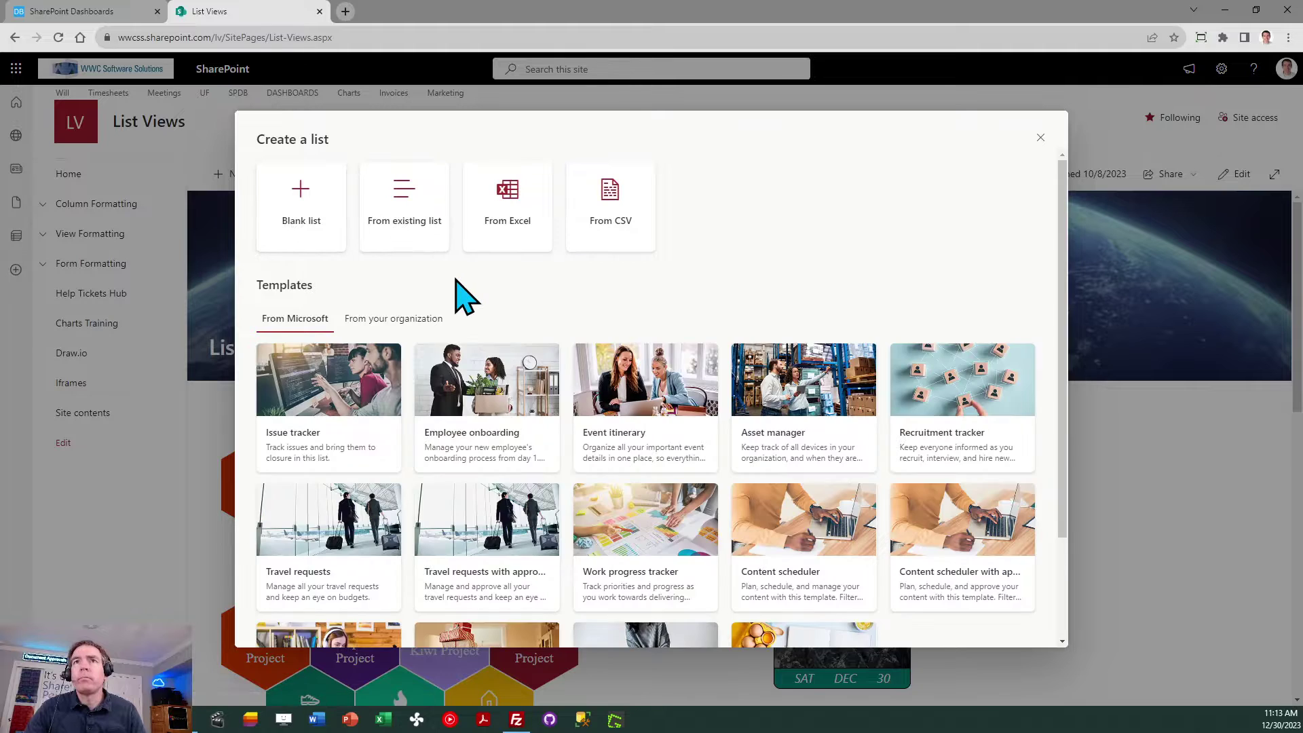
pyautogui.click(300, 219)
pyautogui.write('T')
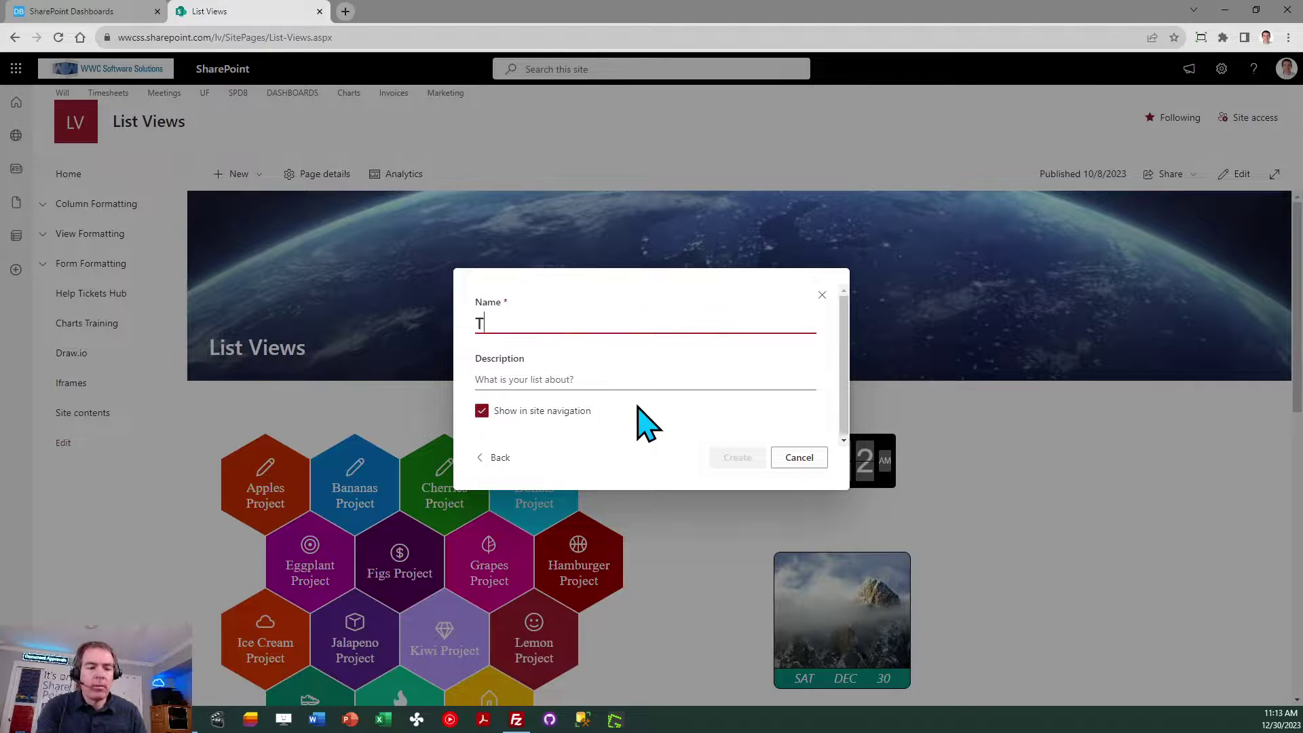
pyautogui.write('raining')
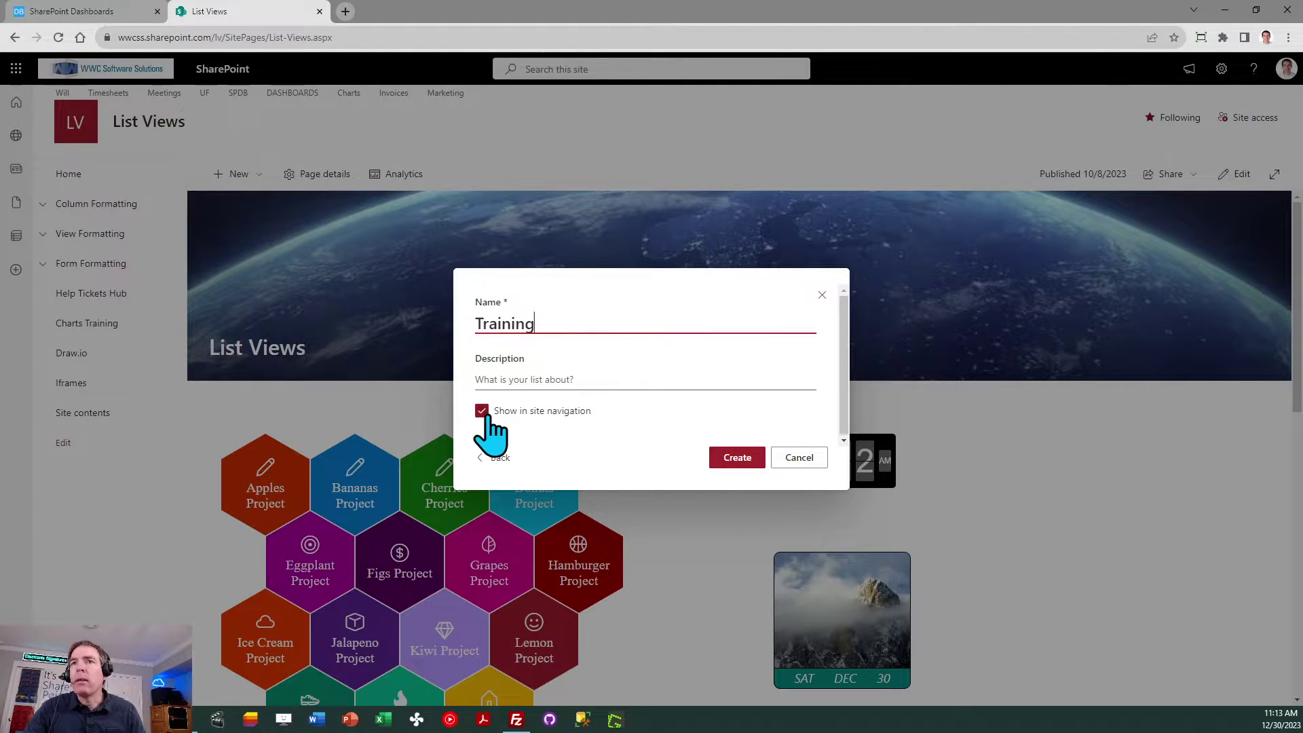
pyautogui.click(481, 411)
pyautogui.click(738, 458)
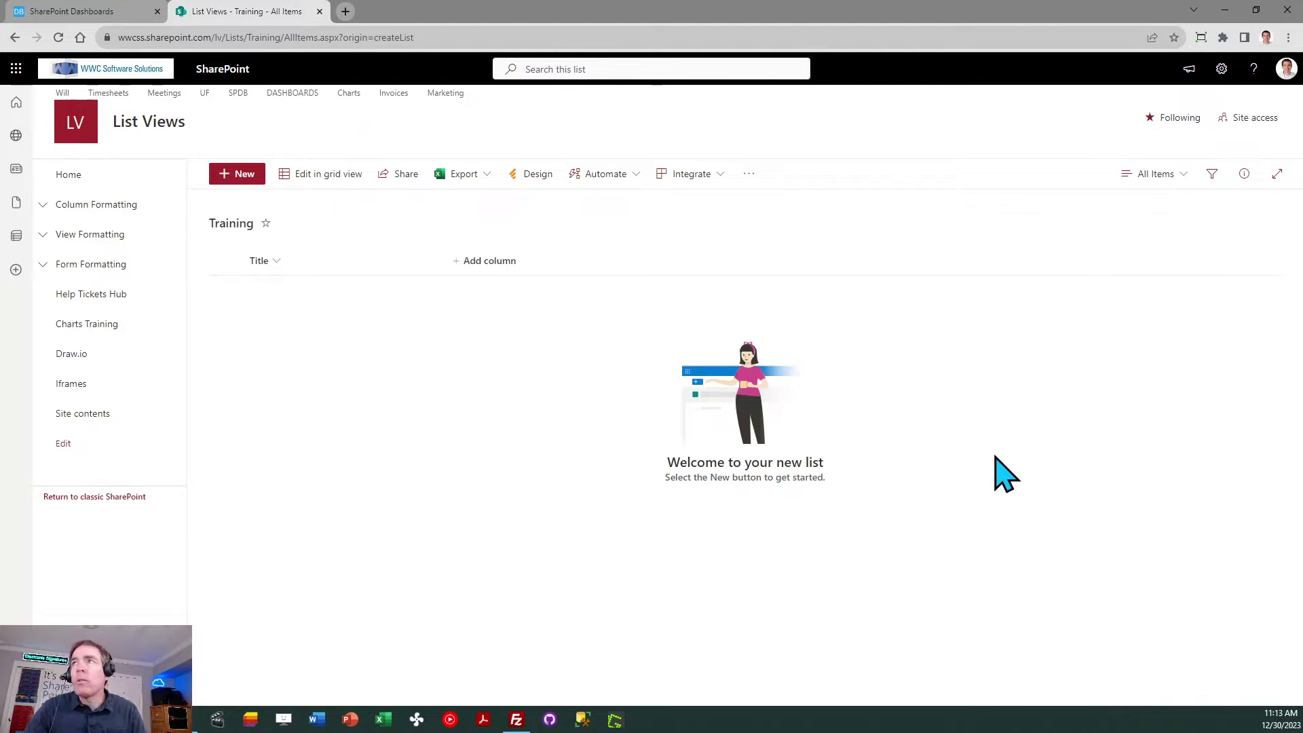
# From List settings, start a new column named Form of the Calculated type.
pyautogui.click(1222, 68)
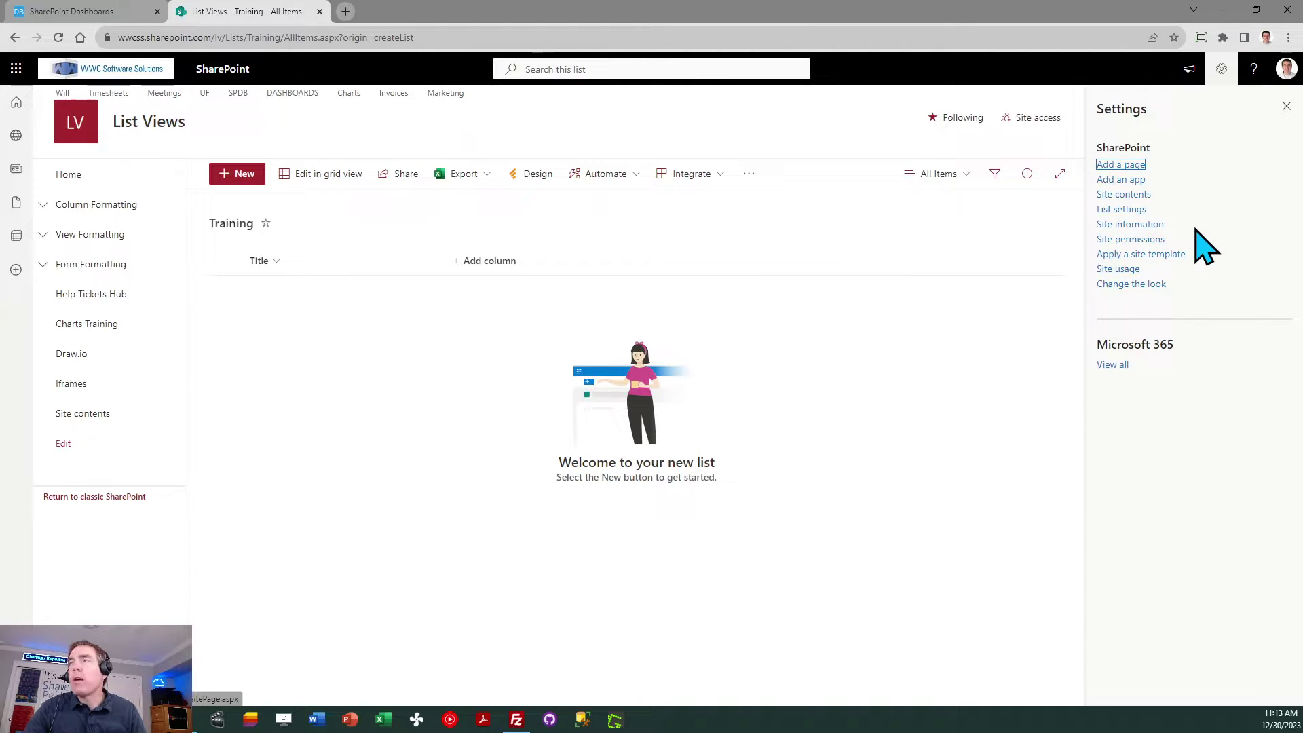
pyautogui.click(1130, 210)
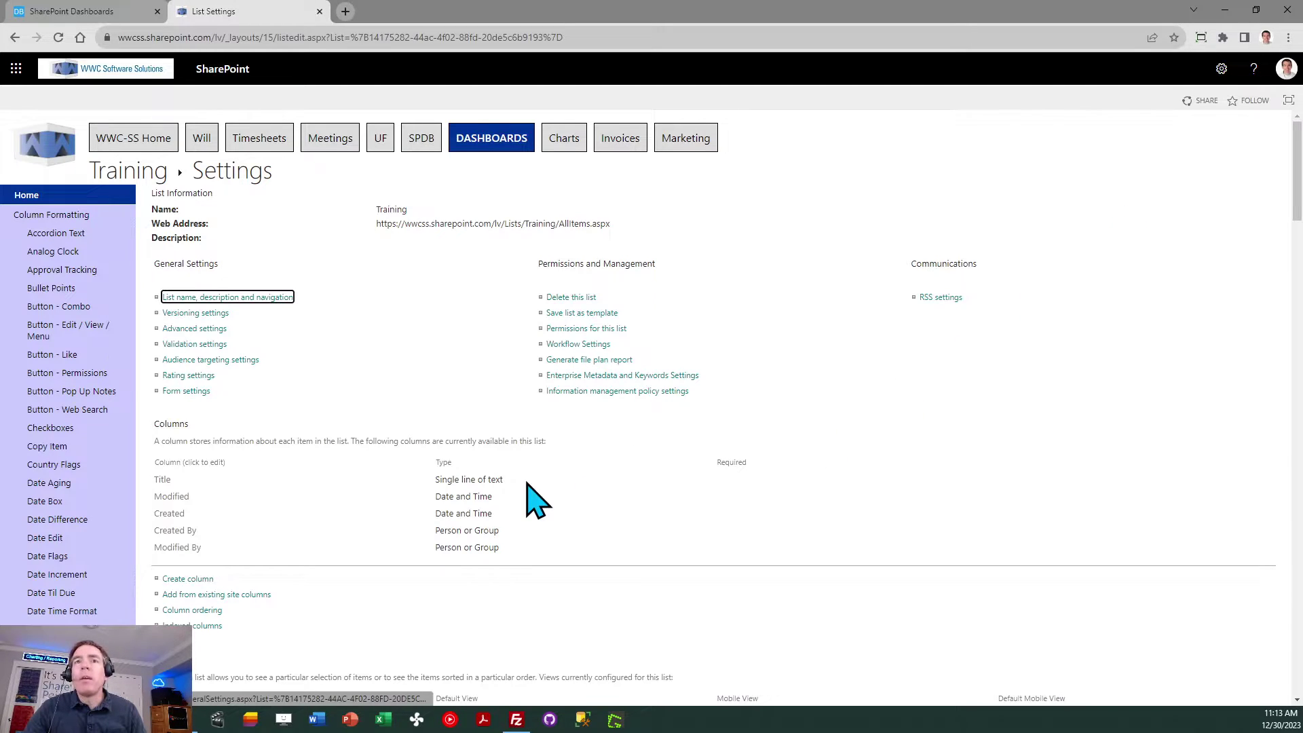
pyautogui.click(197, 578)
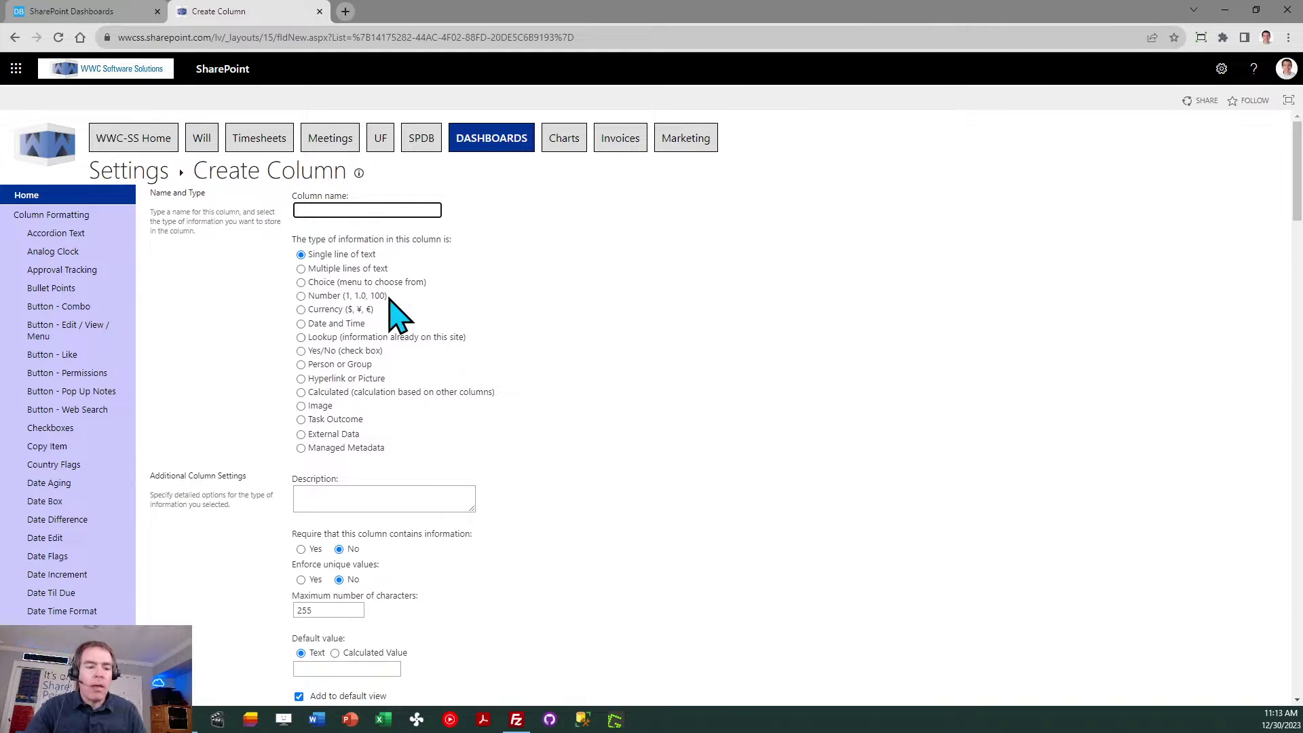
pyautogui.write('Form')
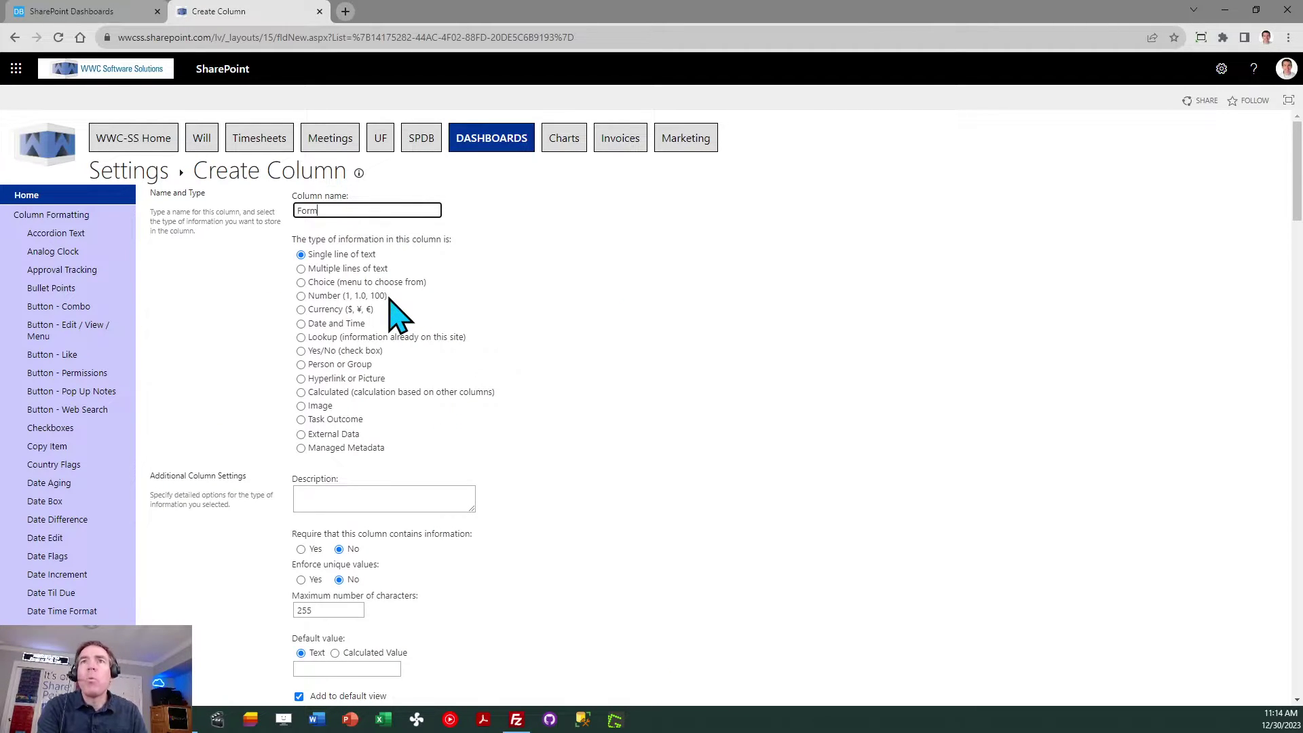
pyautogui.click(346, 393)
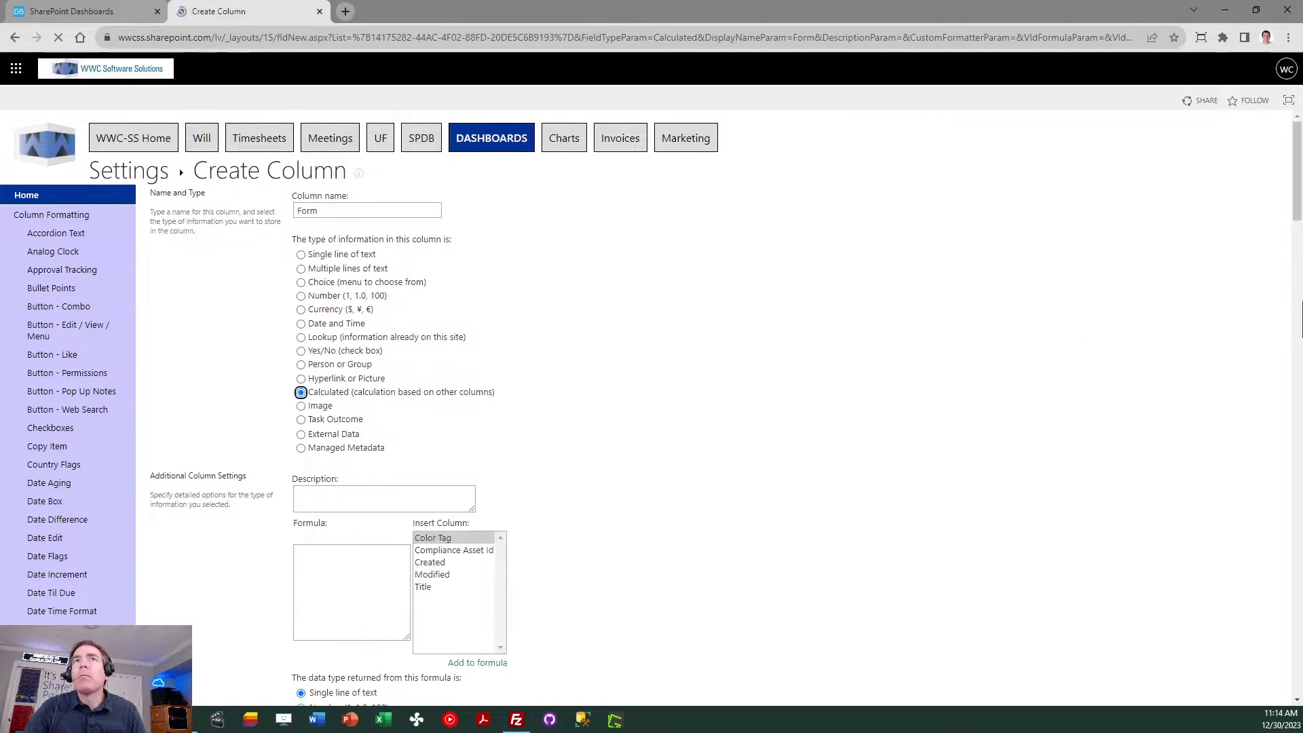
# Give the Form column the formula ="Form", save it, and return to the Training list.
pyautogui.scroll(-3, 1296, 330)
pyautogui.scroll(-1, 544, 399)
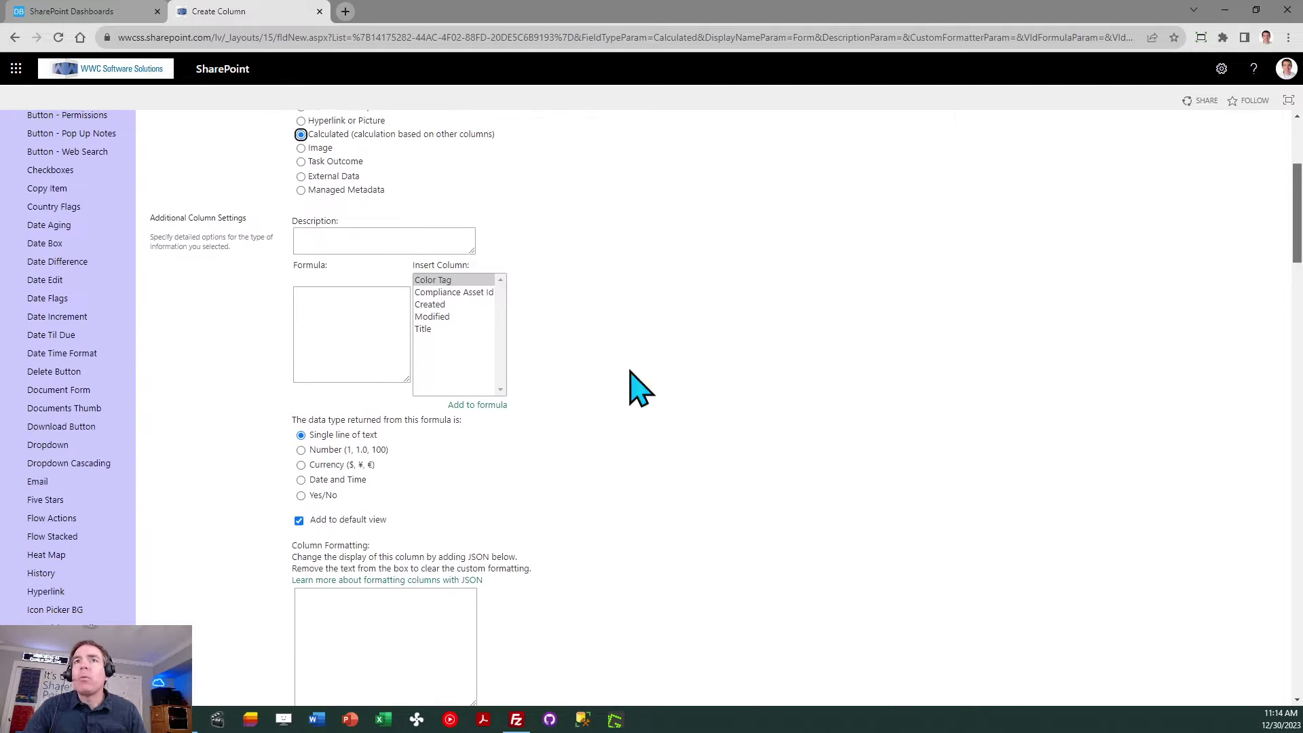
pyautogui.click(349, 308)
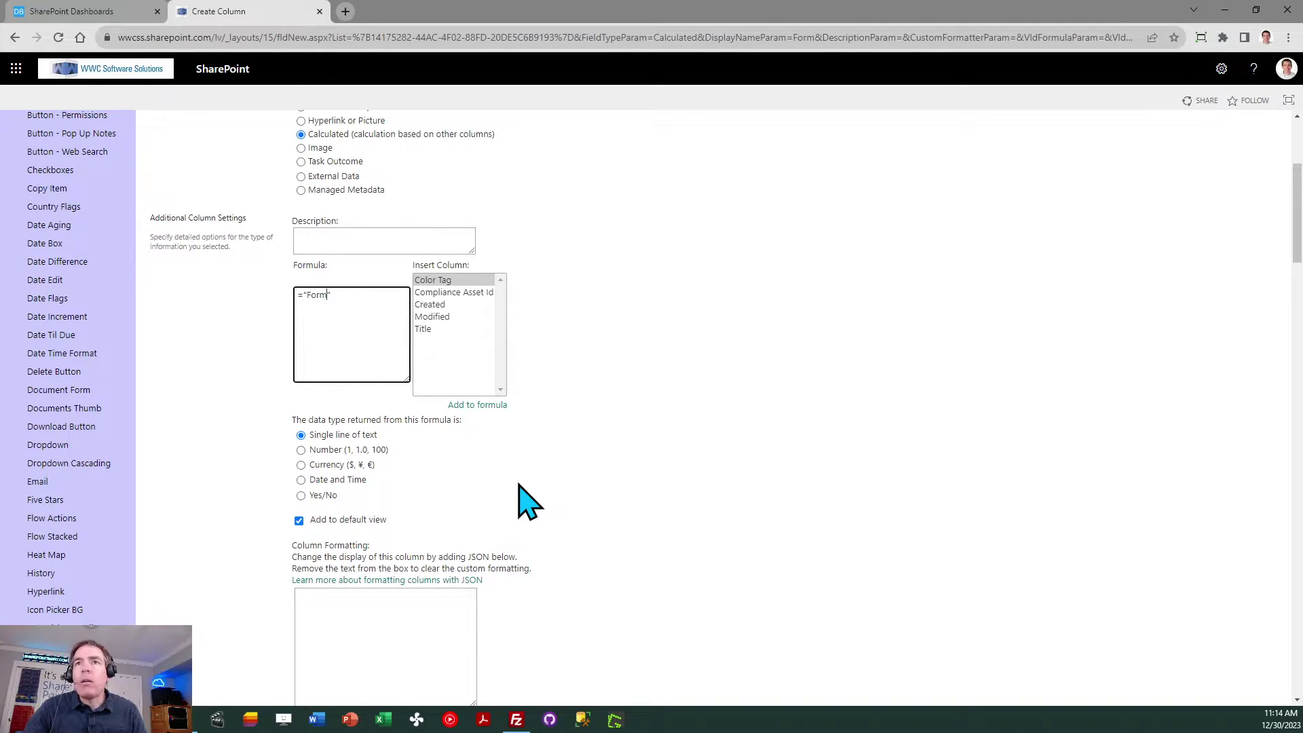
pyautogui.moveTo(1297, 268); pyautogui.dragTo(1297, 319)
pyautogui.click(1196, 423)
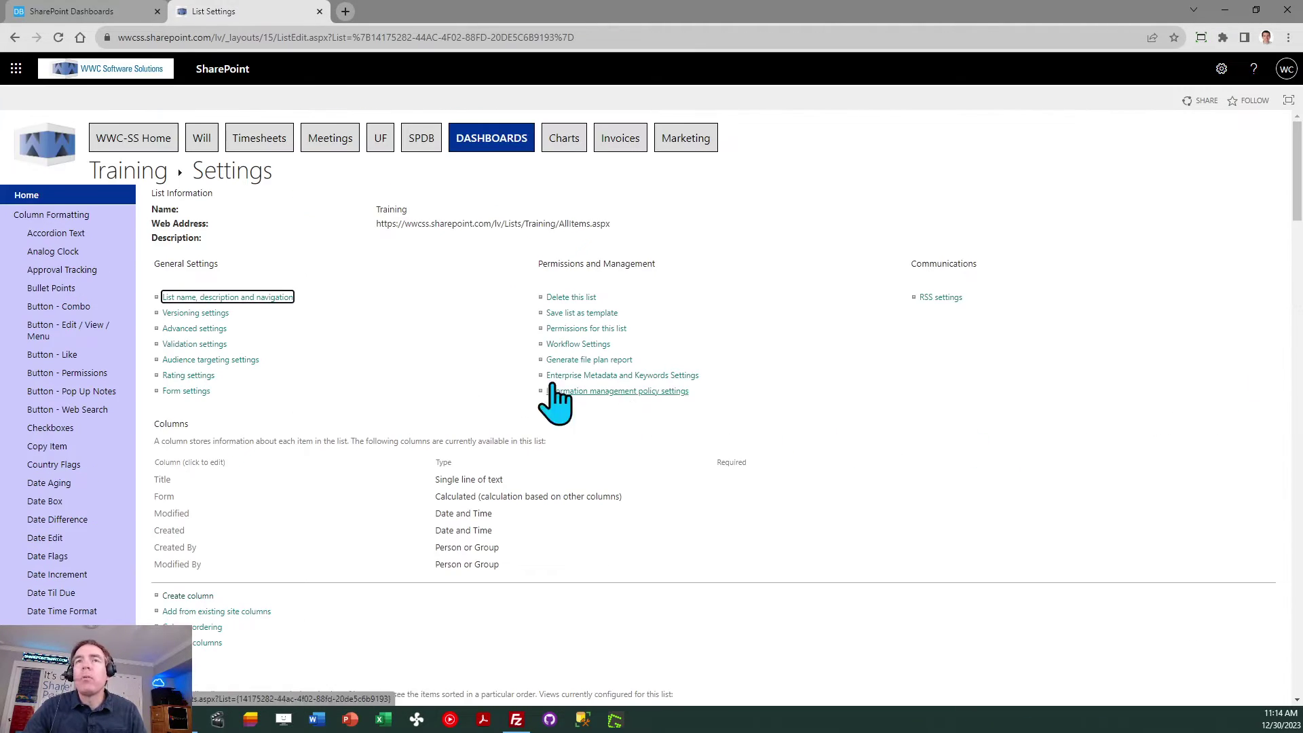
pyautogui.click(142, 178)
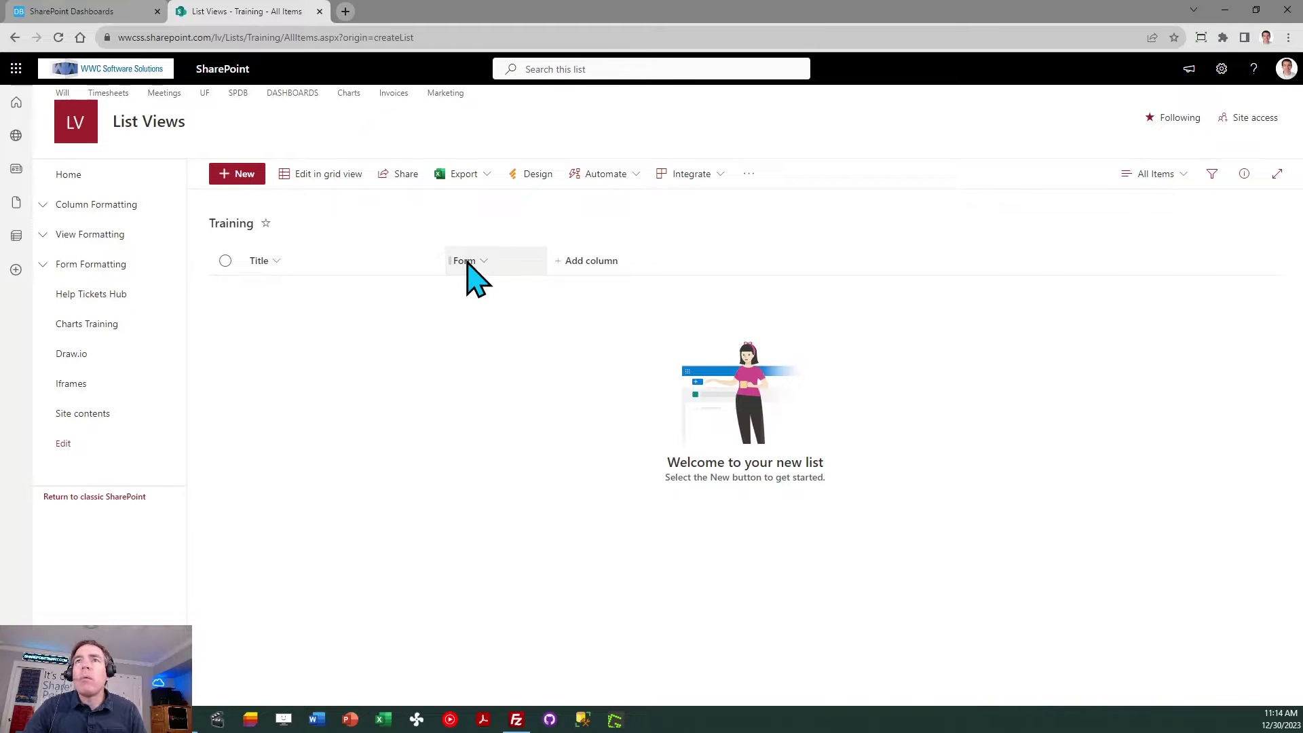
# Move the Form column before Title and add an item titled Apples Project.
pyautogui.moveTo(467, 263); pyautogui.dragTo(271, 268)
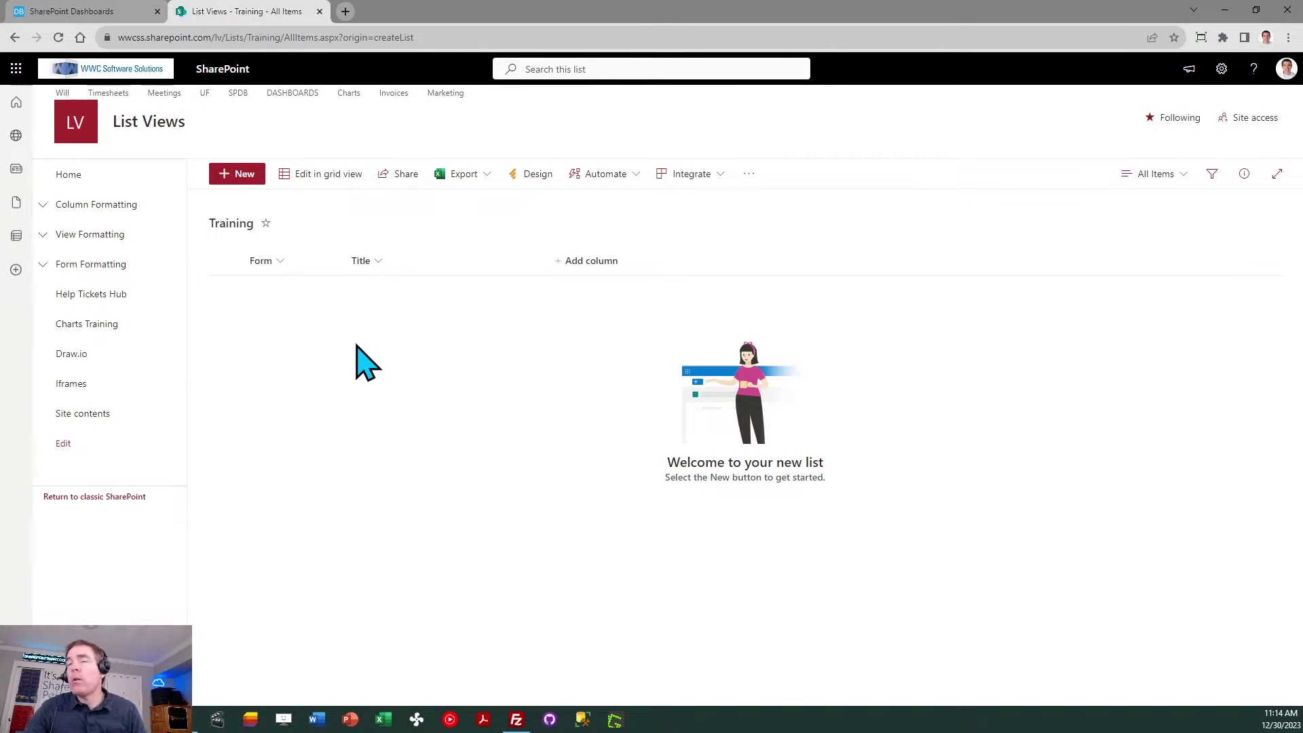
pyautogui.click(238, 176)
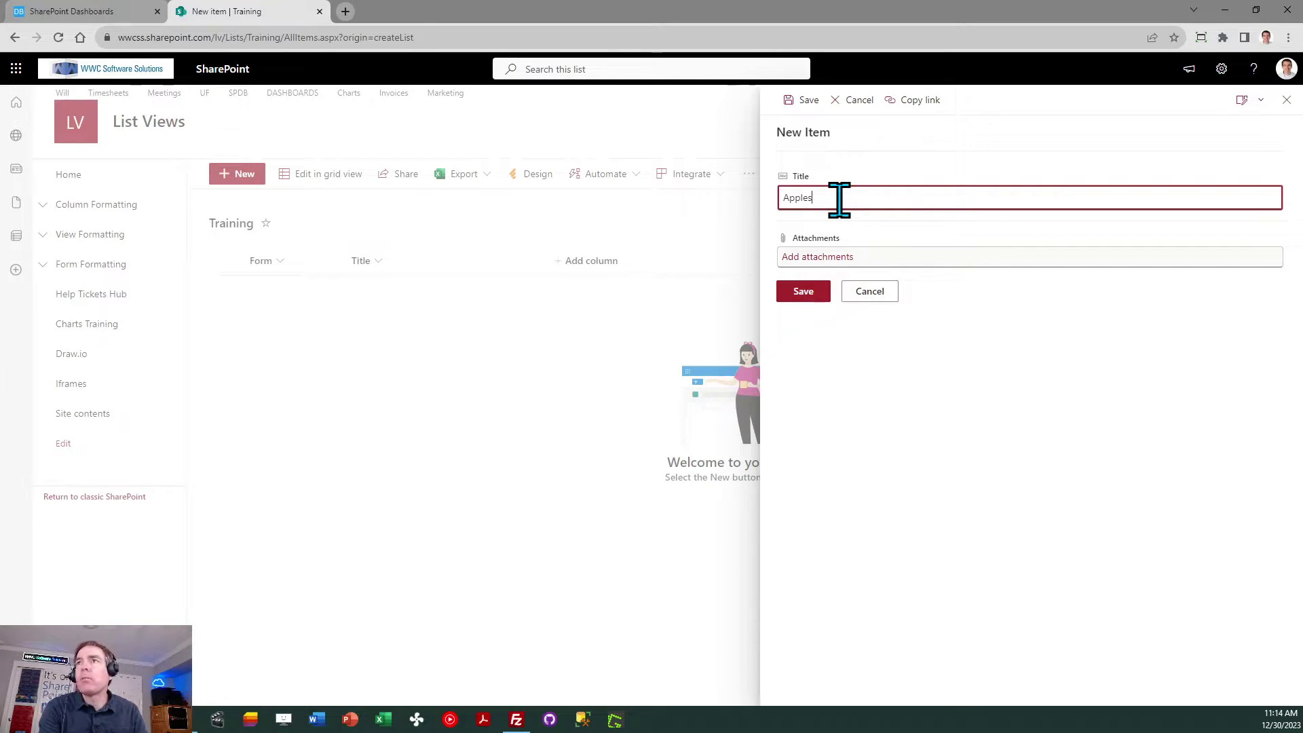
pyautogui.write('Apples Project')
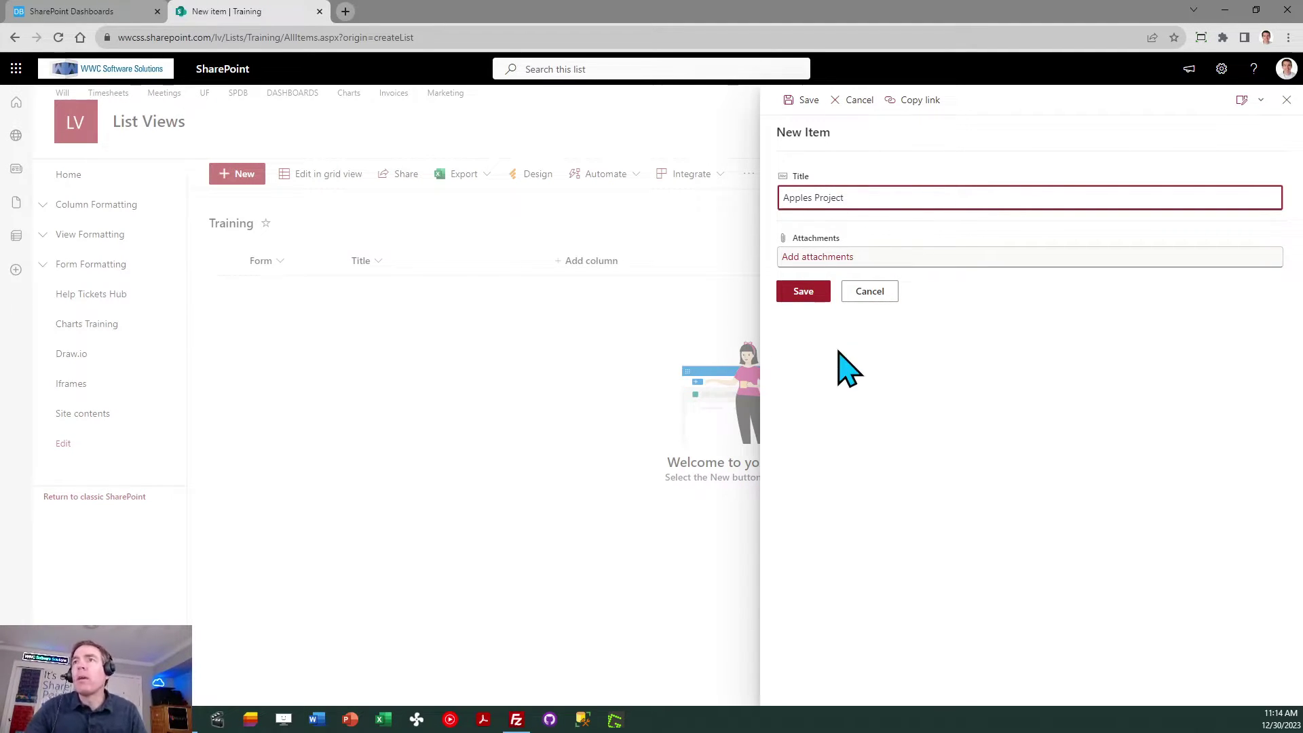
pyautogui.click(804, 293)
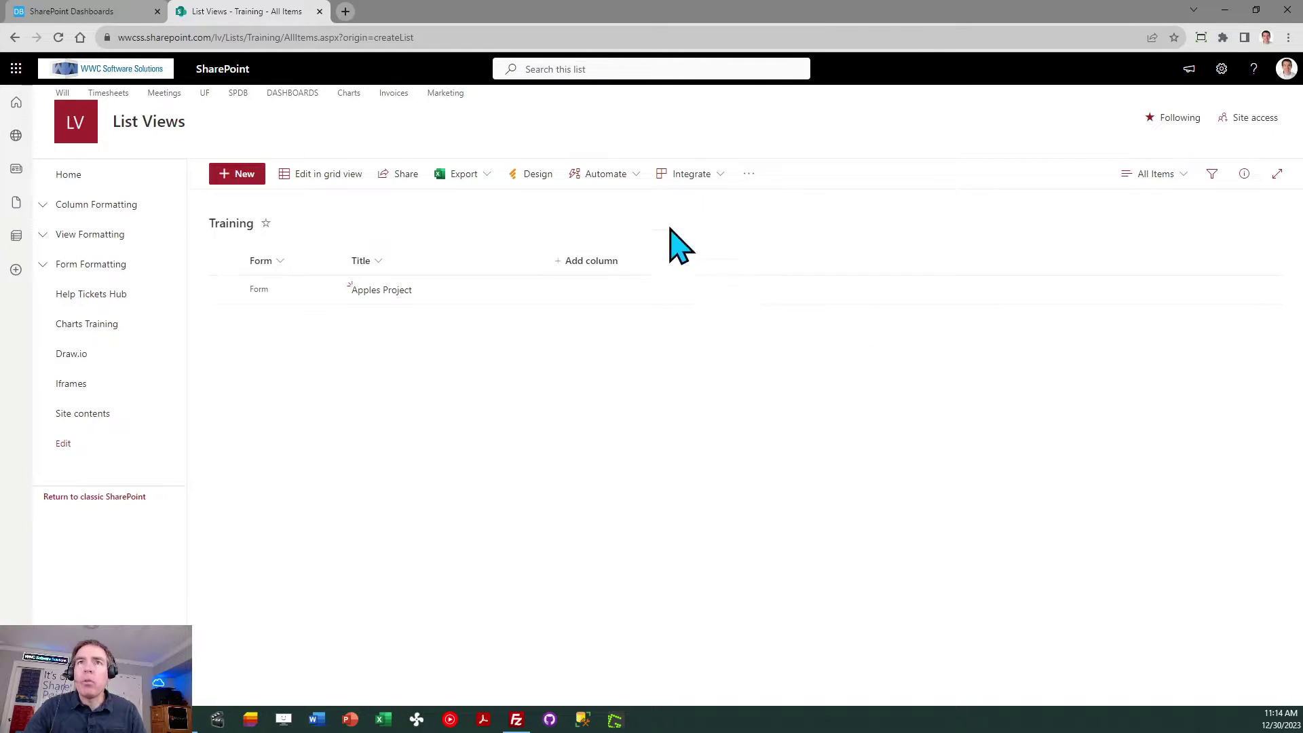
# Load the Column - Button / Edit template, preview Themes 2 and 3, and settle on green Theme 1.
pyautogui.click(114, 17)
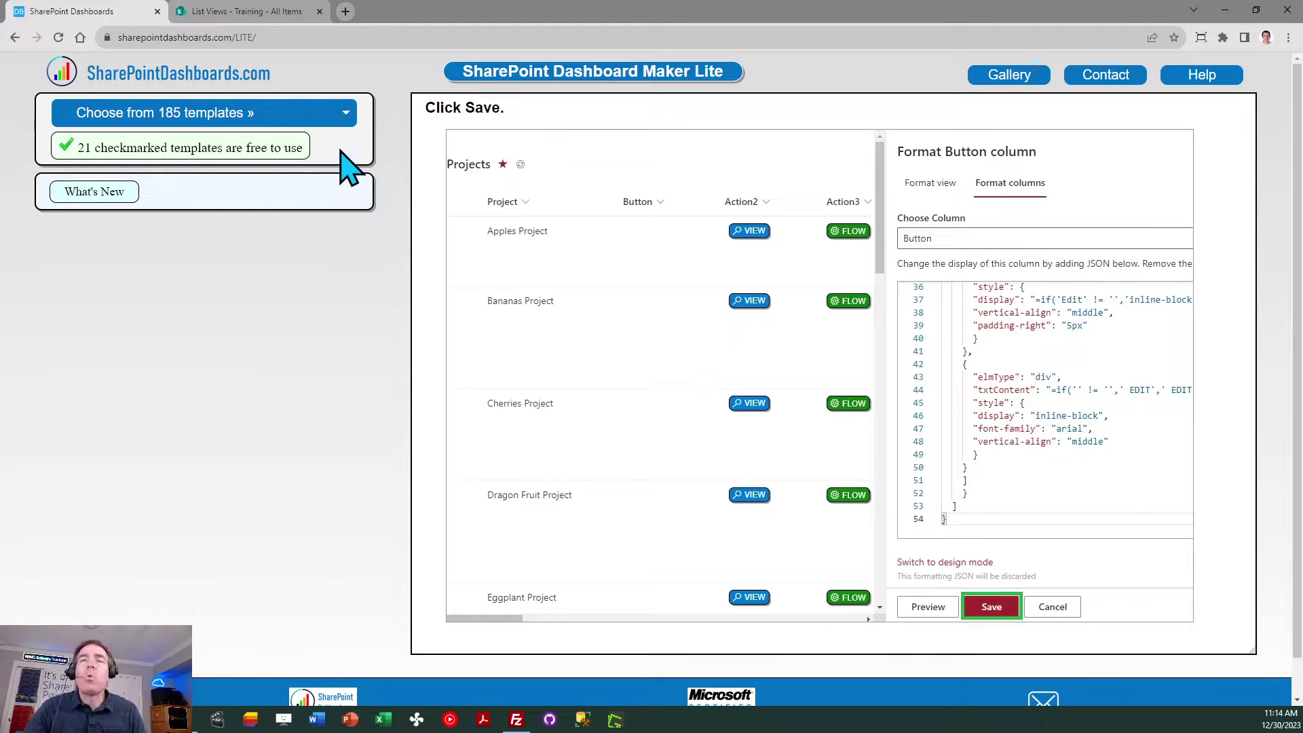
pyautogui.click(345, 114)
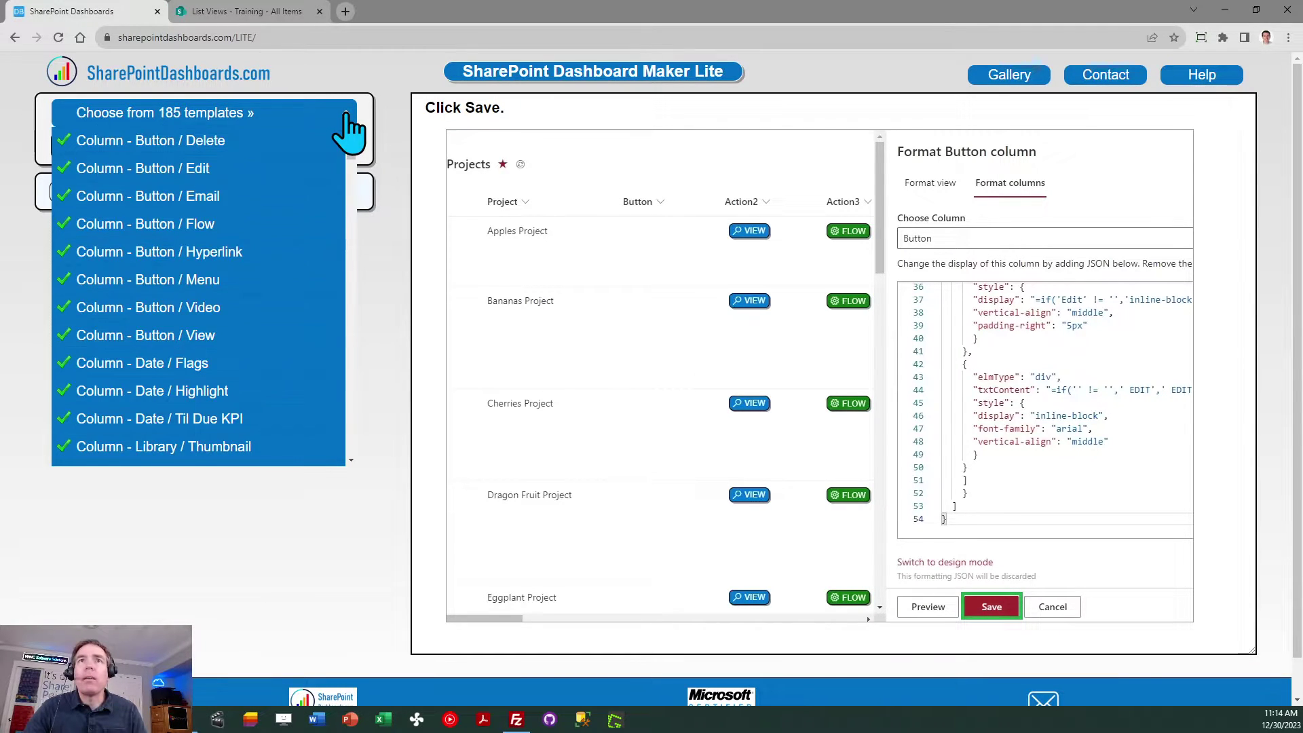
pyautogui.moveTo(167, 177)
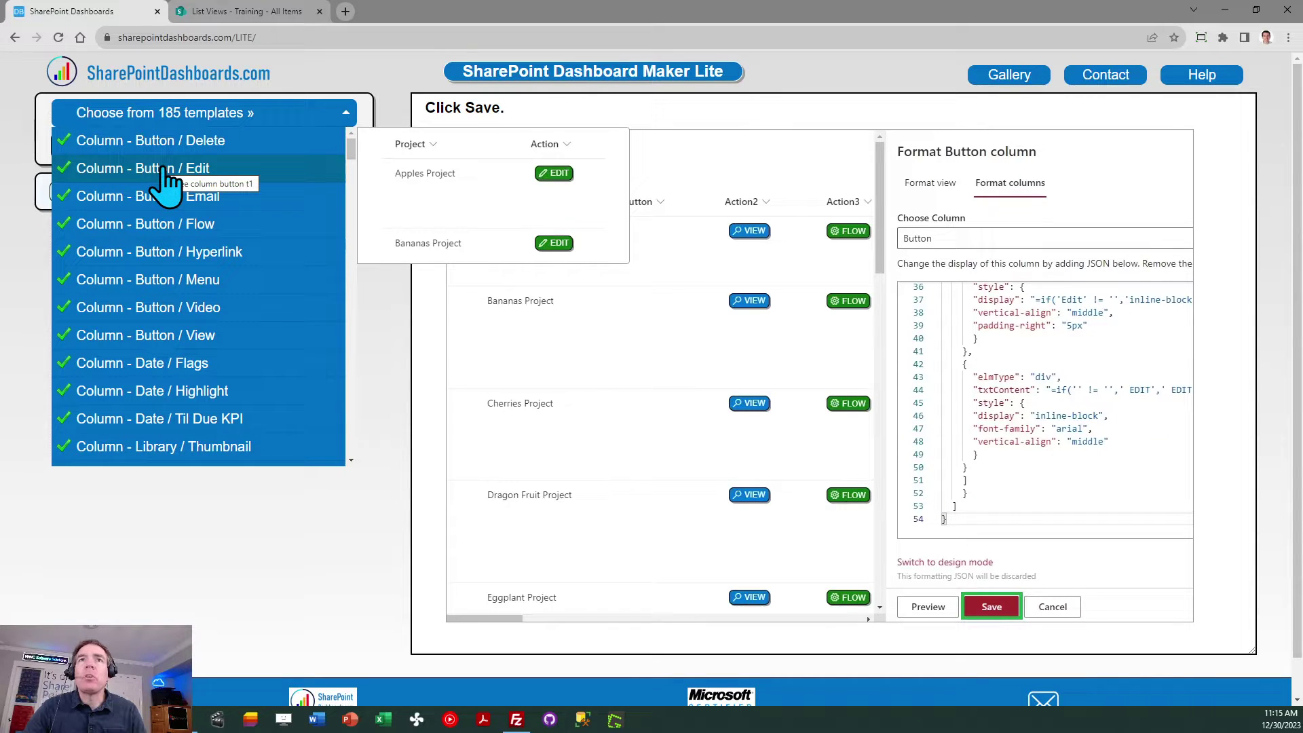
pyautogui.click(164, 171)
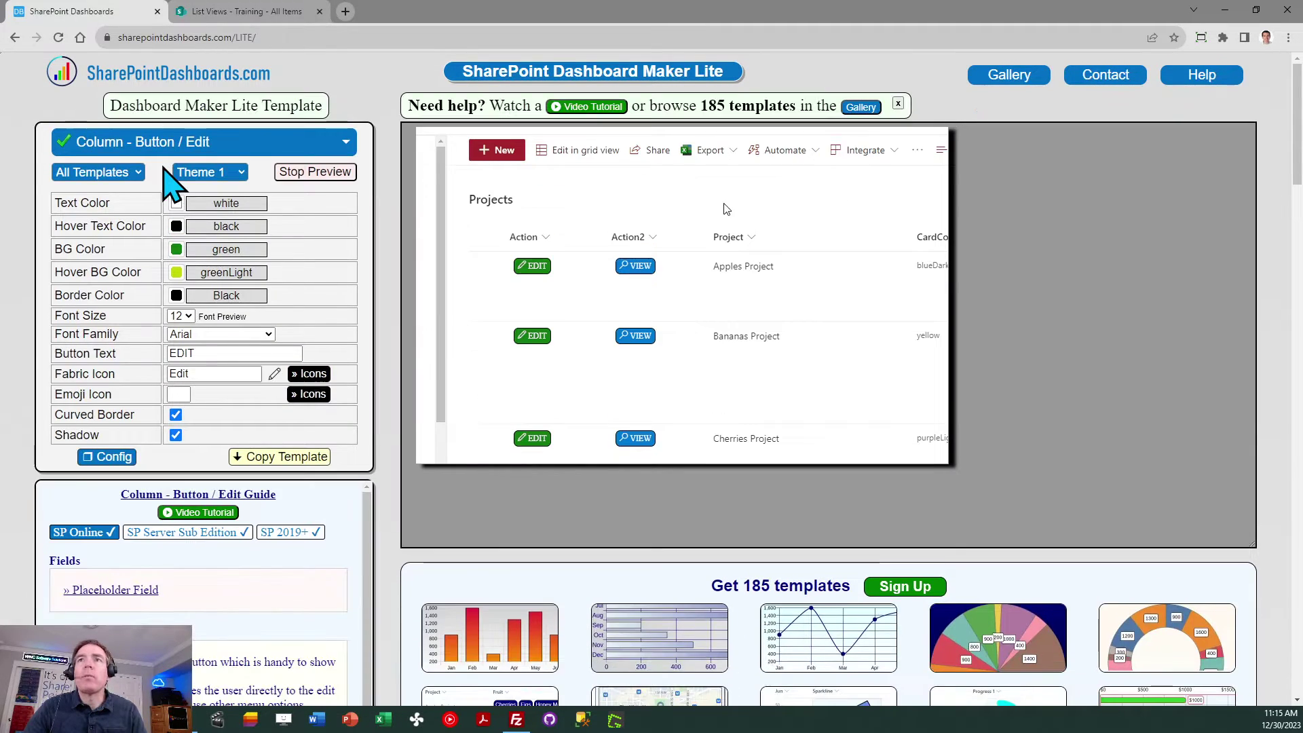
pyautogui.click(239, 176)
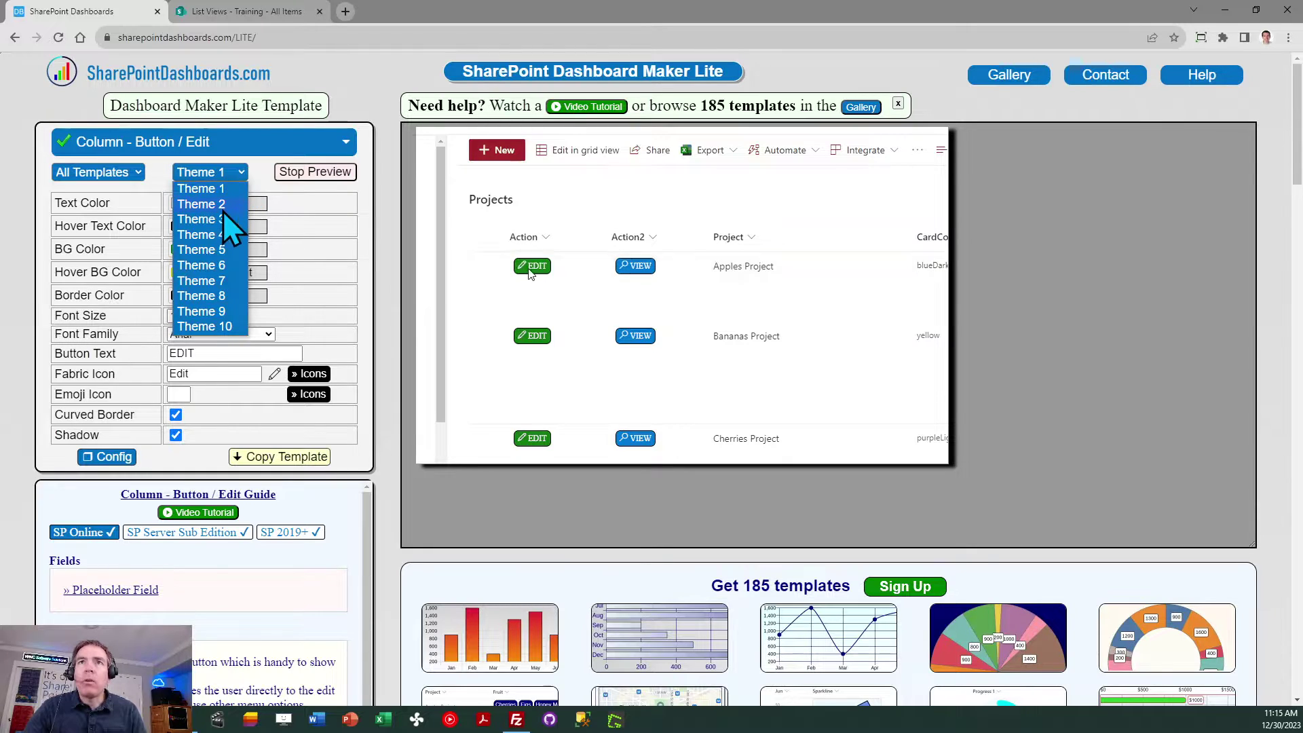
pyautogui.click(222, 204)
pyautogui.click(231, 178)
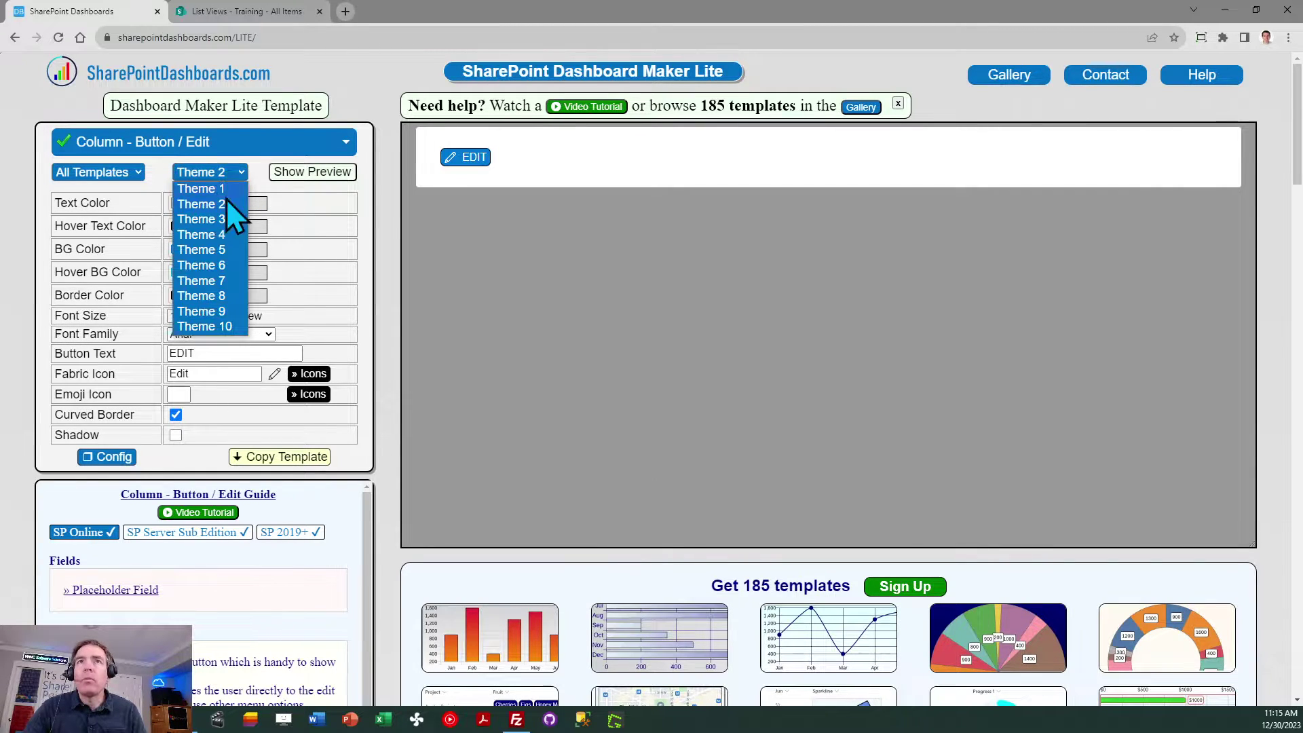
pyautogui.click(222, 220)
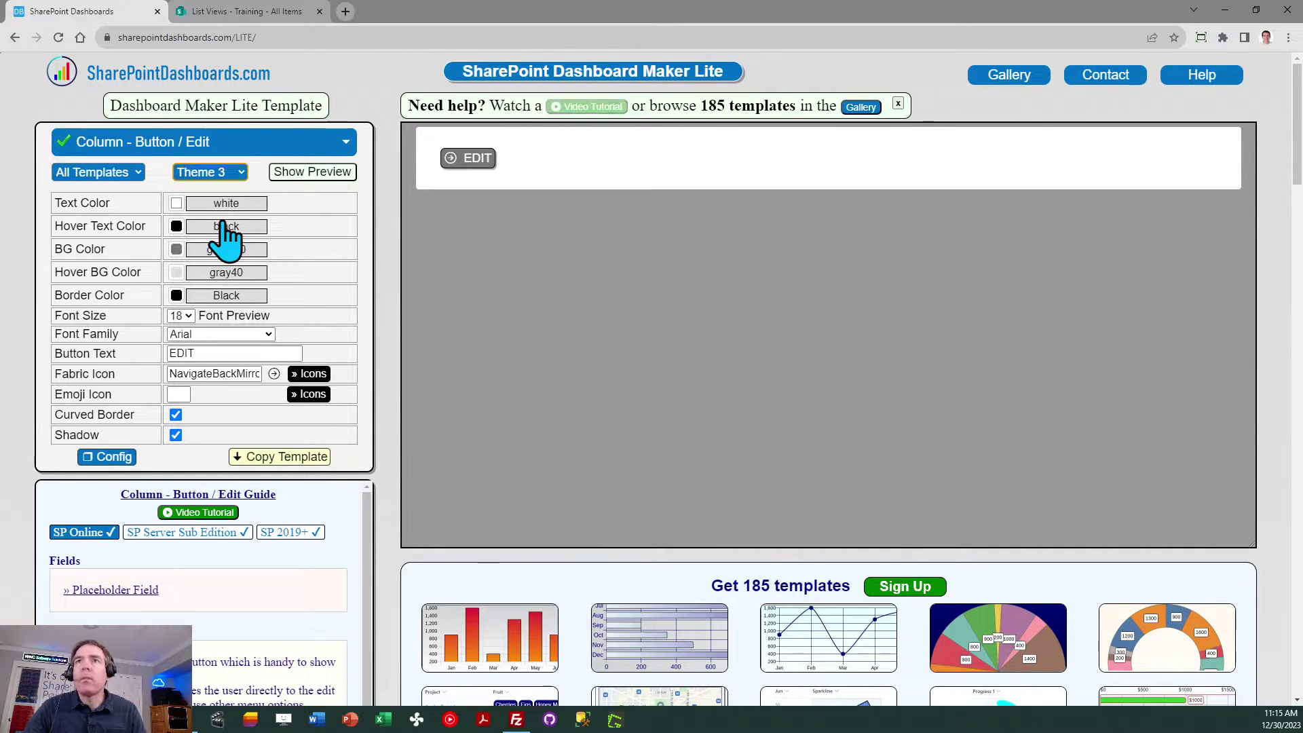
pyautogui.click(236, 174)
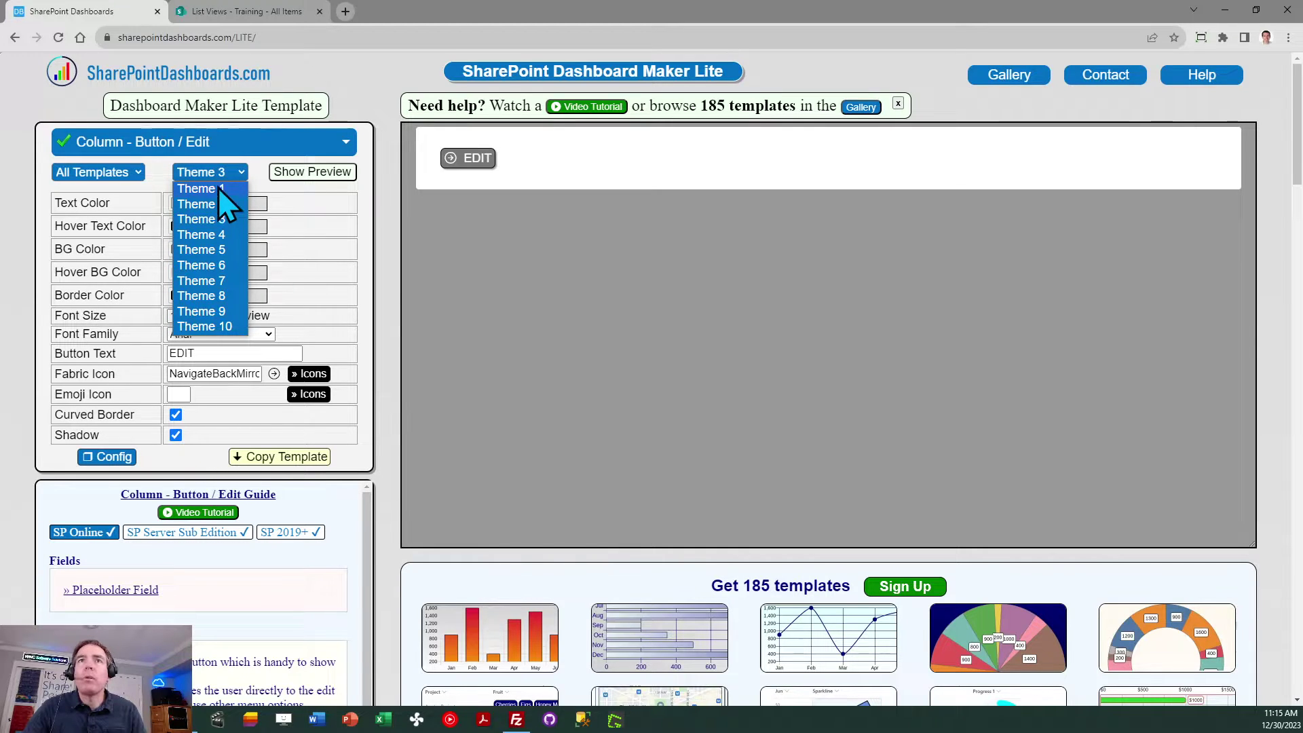
pyautogui.click(217, 190)
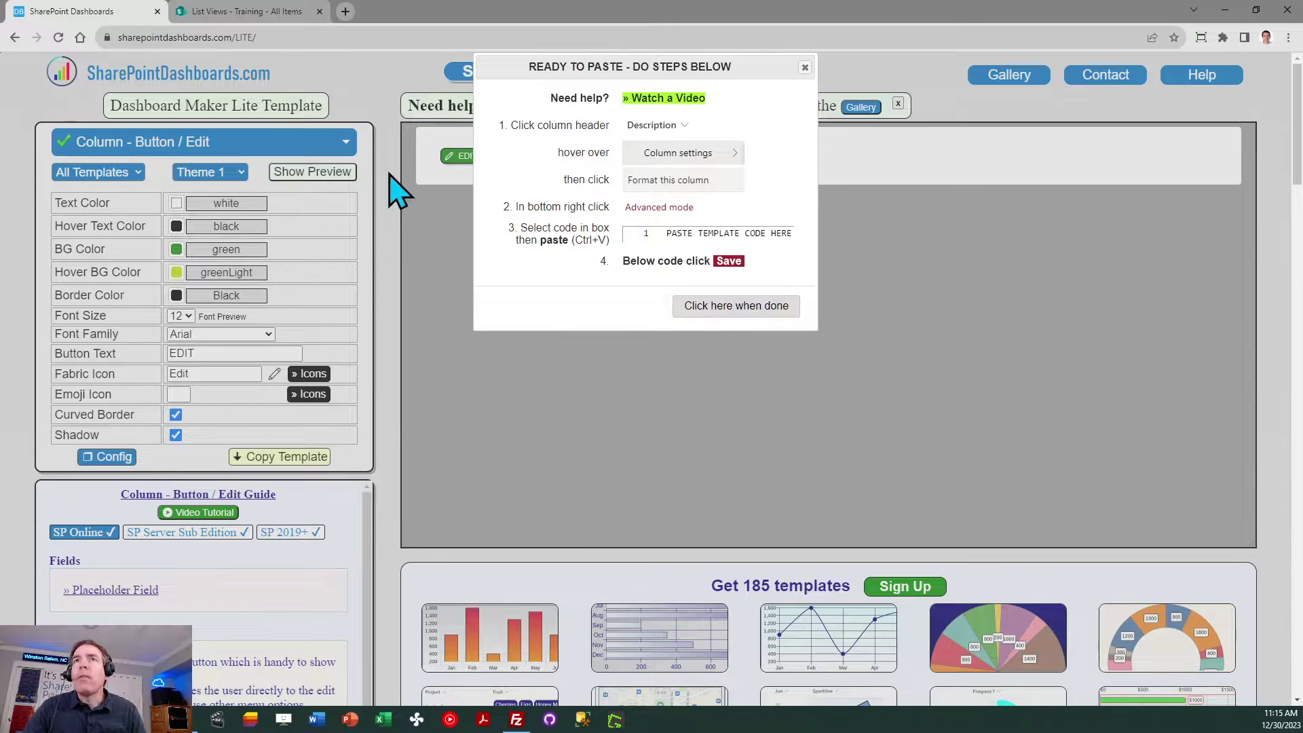
pyautogui.click(228, 10)
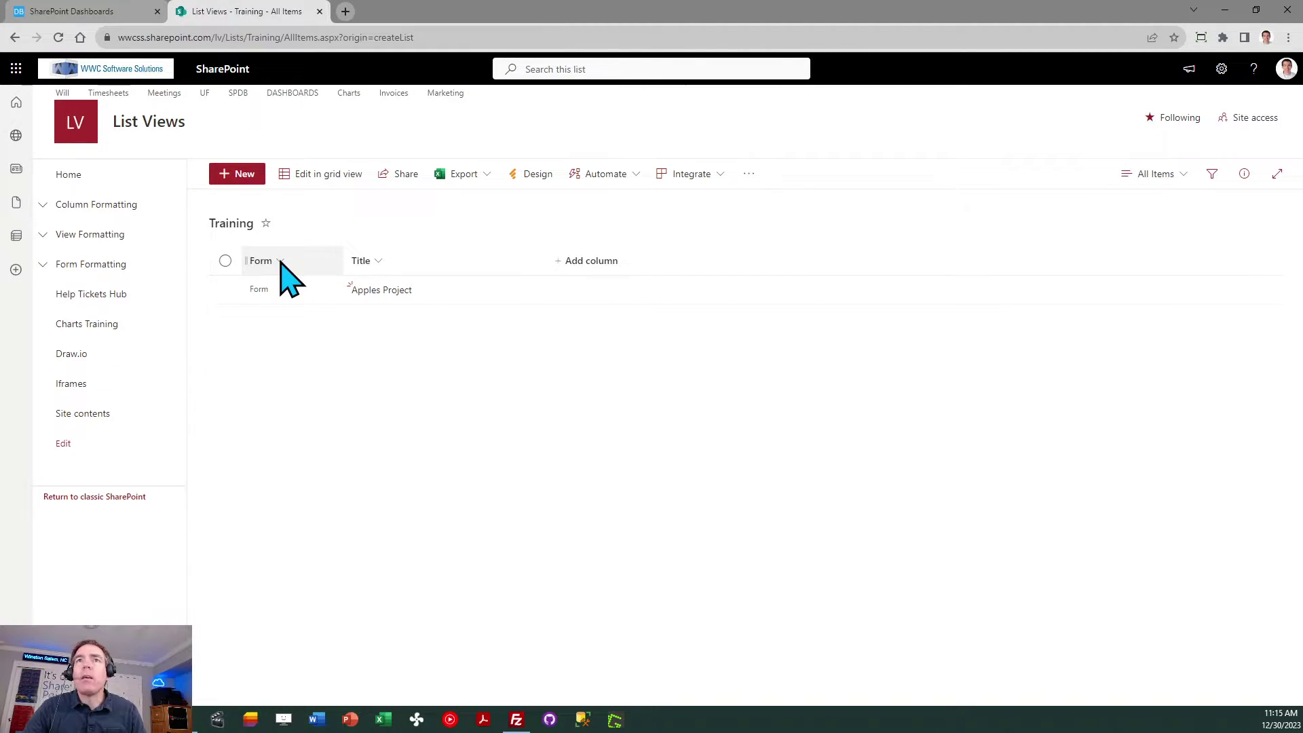
# Replace the Form column's advanced formatting JSON with the copied green EDIT button template and save.
pyautogui.click(280, 261)
pyautogui.moveTo(314, 387)
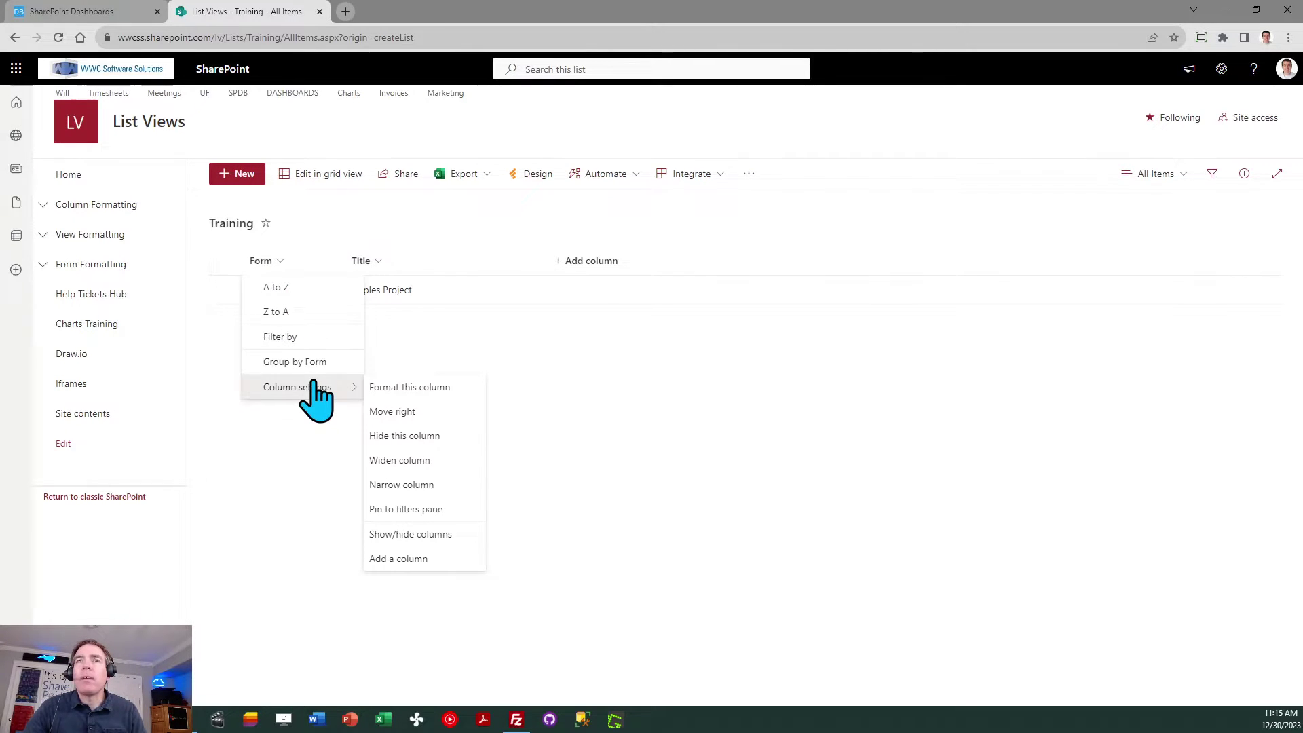
pyautogui.click(407, 388)
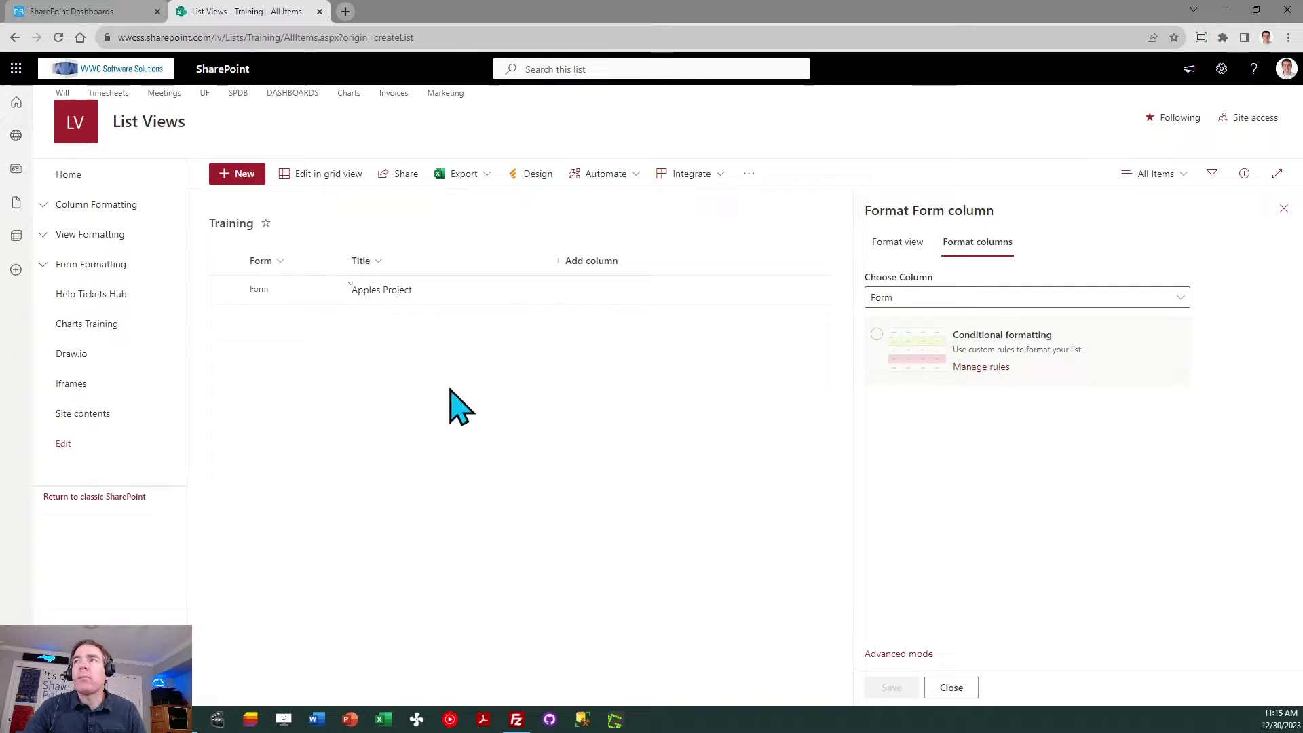
pyautogui.click(900, 654)
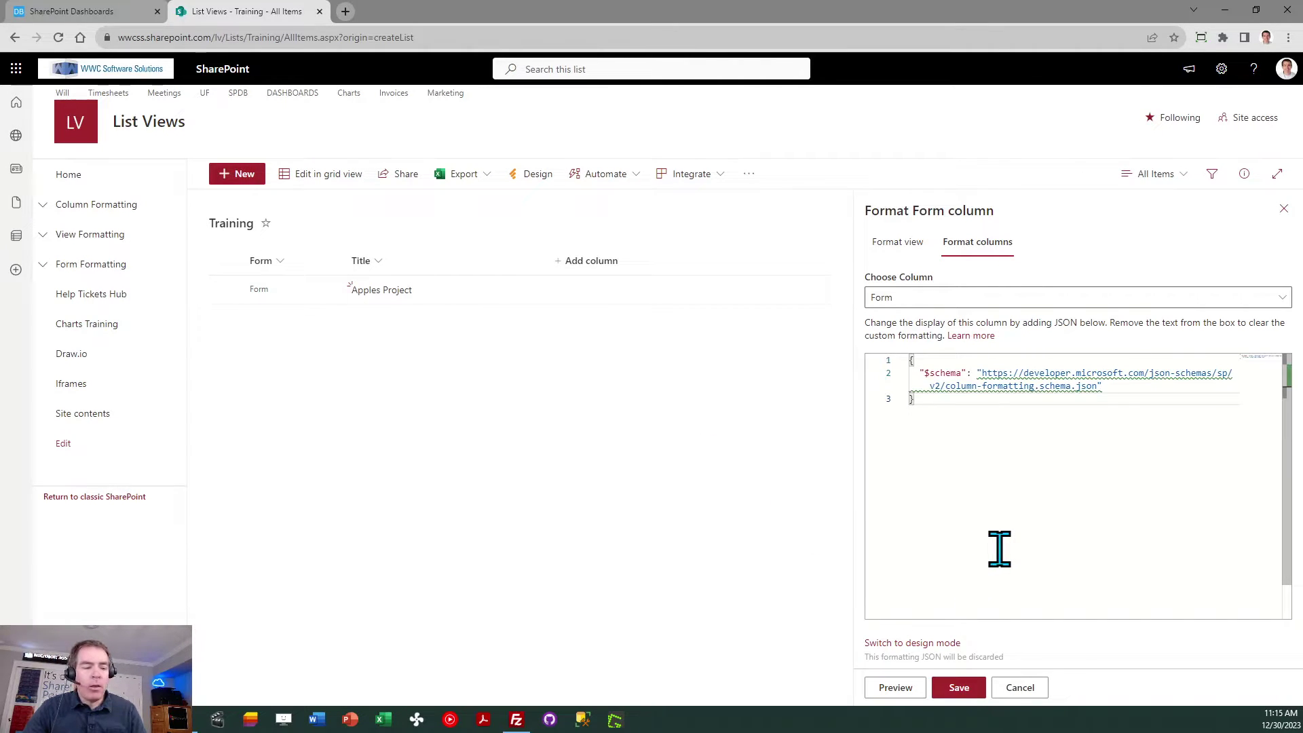
pyautogui.hotkey('ctrl', 'a')
pyautogui.hotkey('ctrl', 'v')
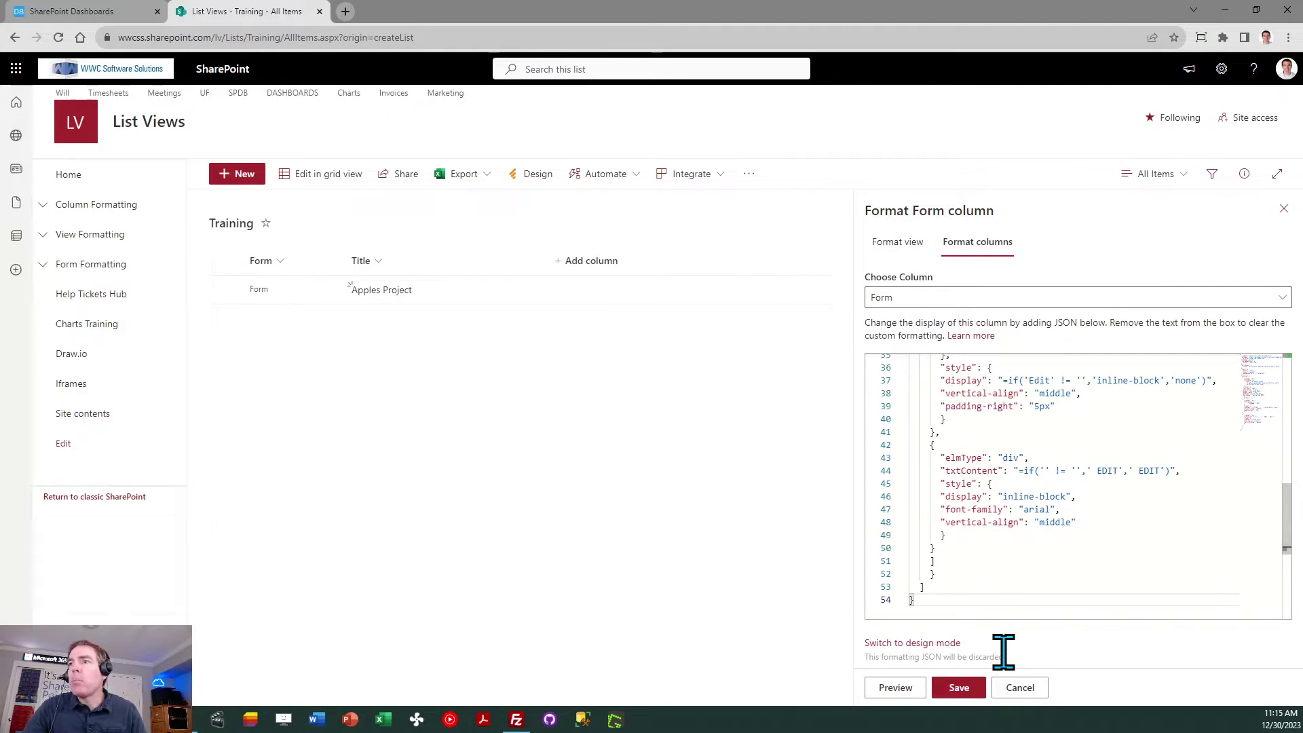
pyautogui.click(966, 687)
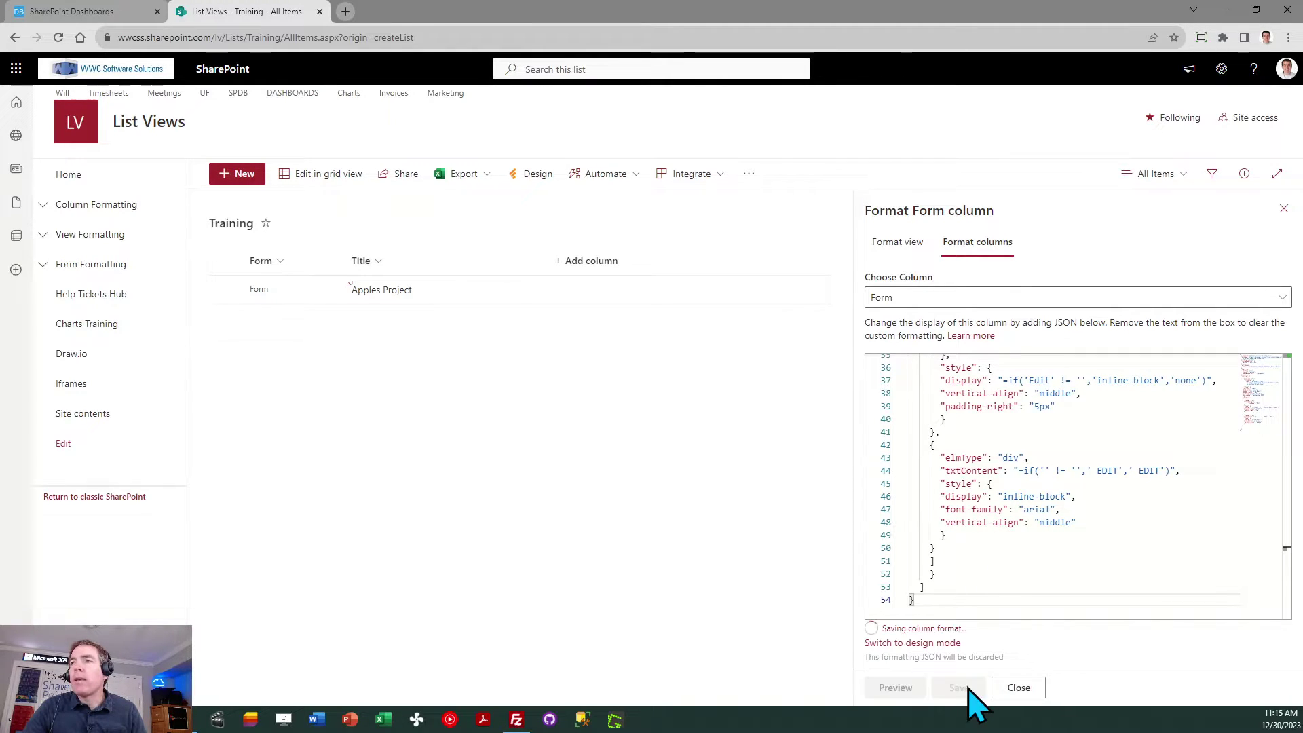
# Close the formatting pane, test Apples Project's EDIT button, then close its edit form.
pyautogui.click(1283, 207)
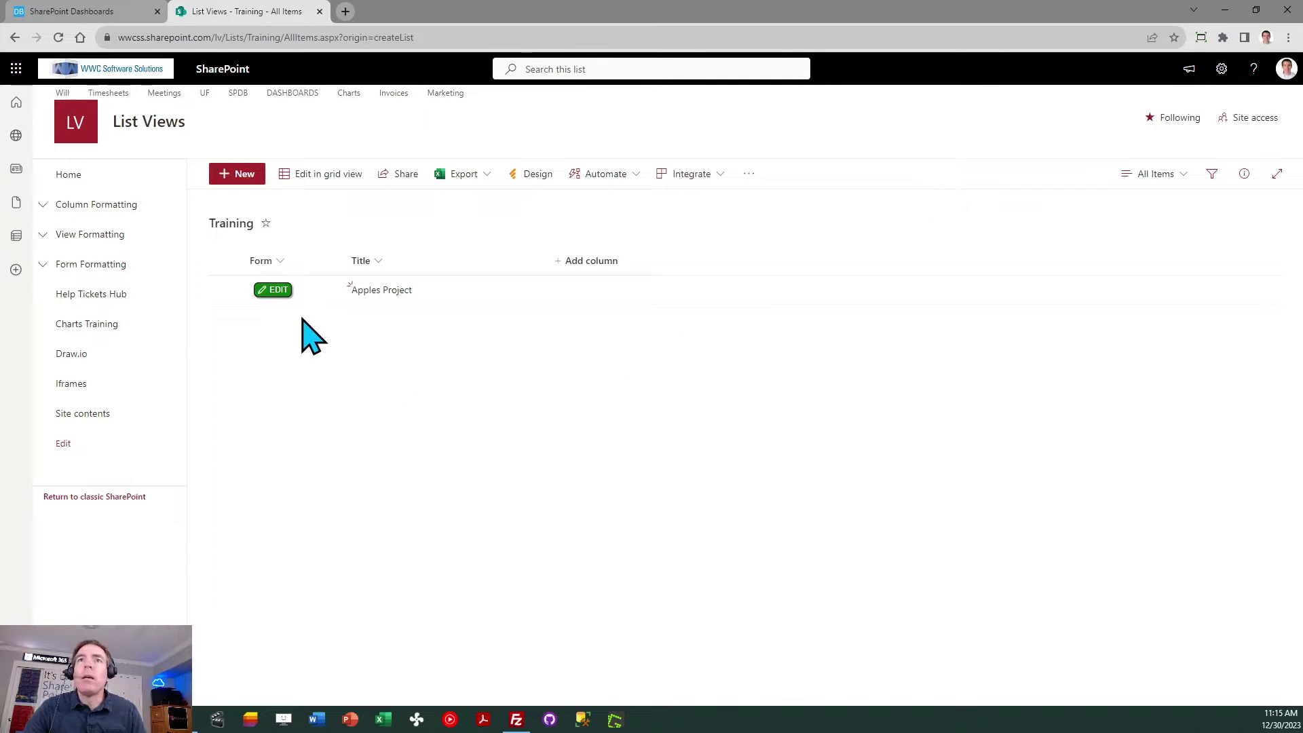
pyautogui.click(272, 291)
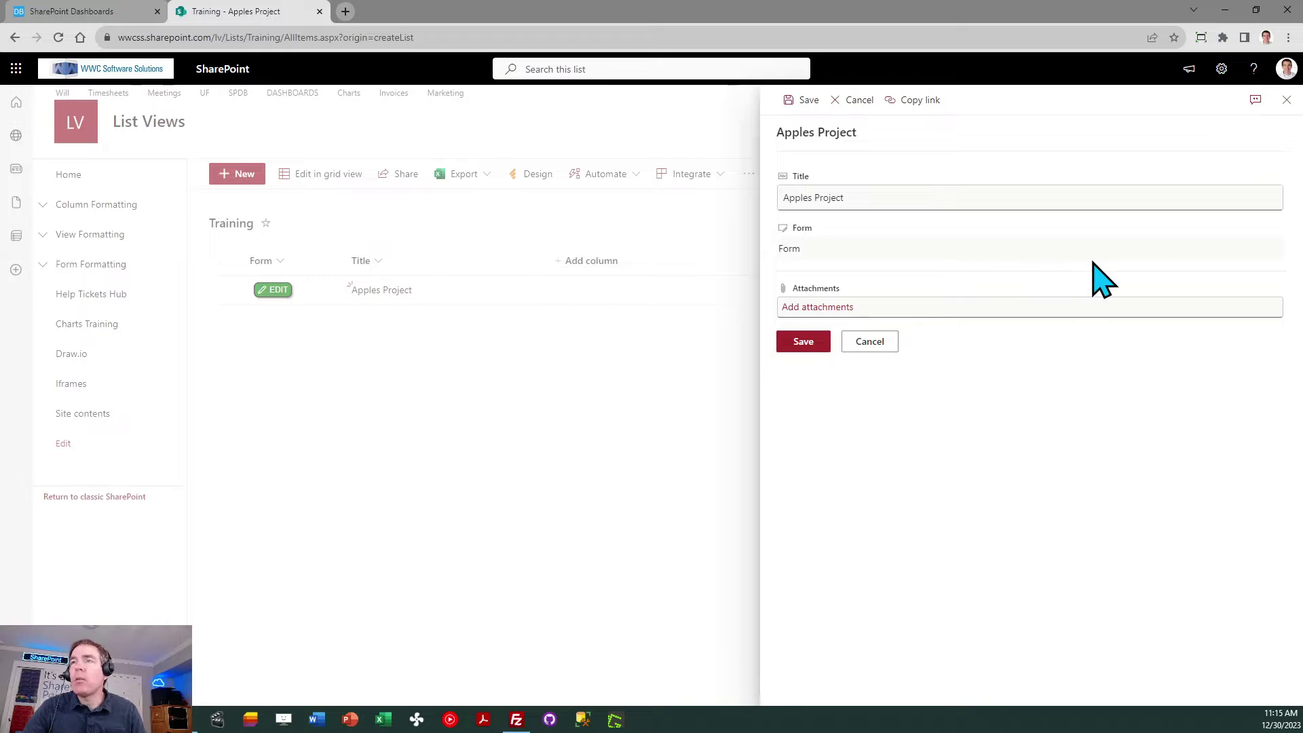
pyautogui.click(1284, 102)
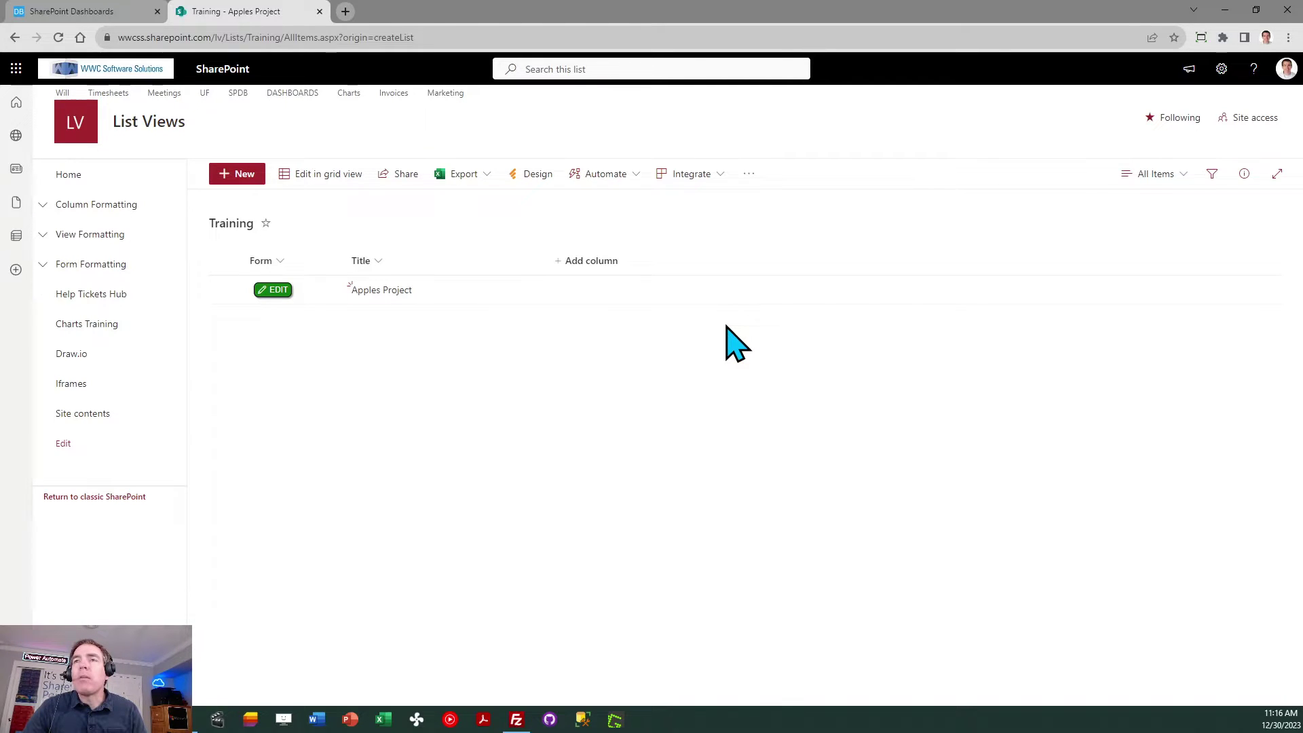
# Add a Yes/No column named Active with its default value set to No.
pyautogui.click(580, 261)
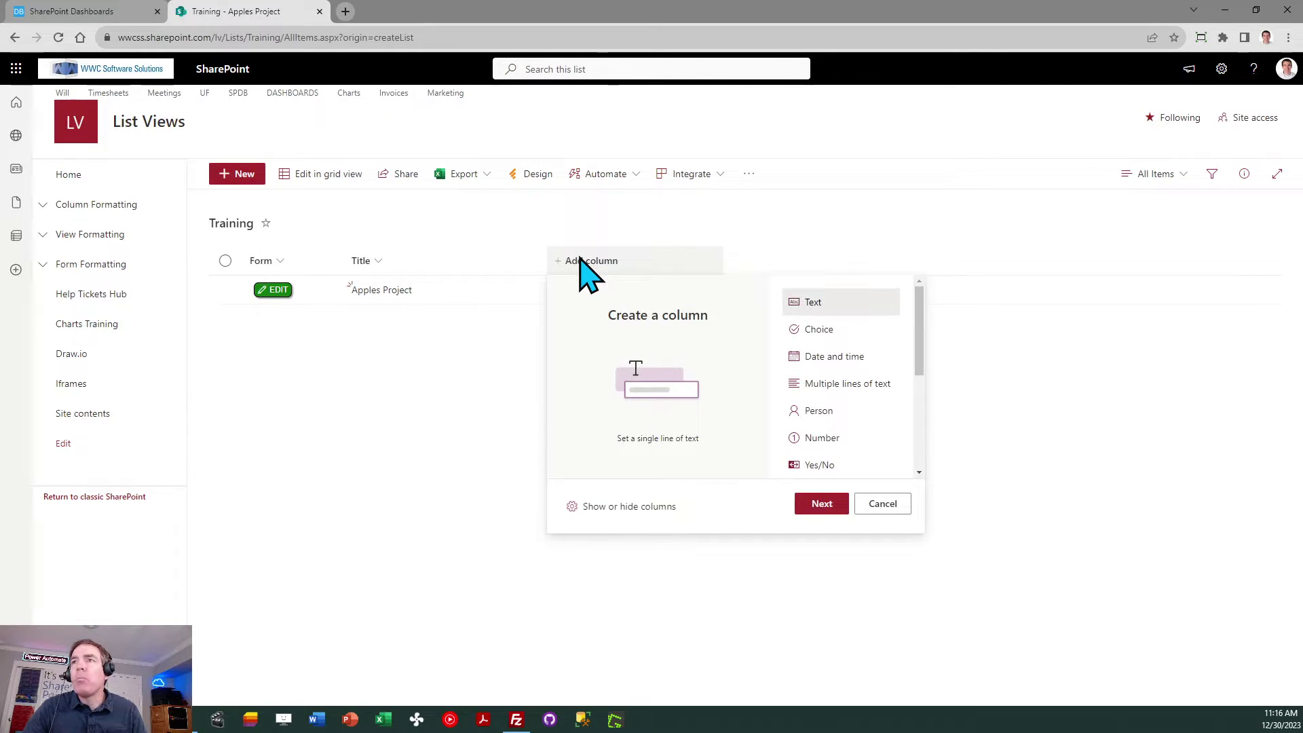
pyautogui.click(821, 467)
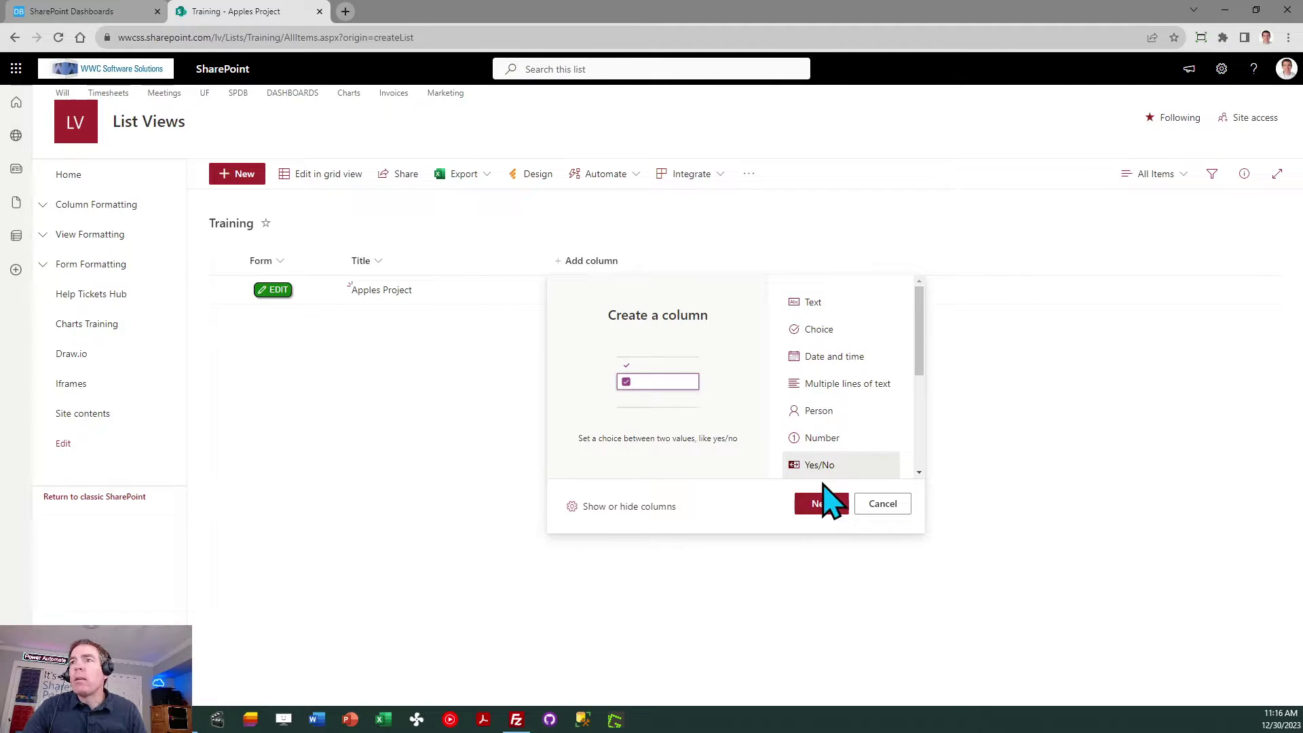
pyautogui.click(822, 508)
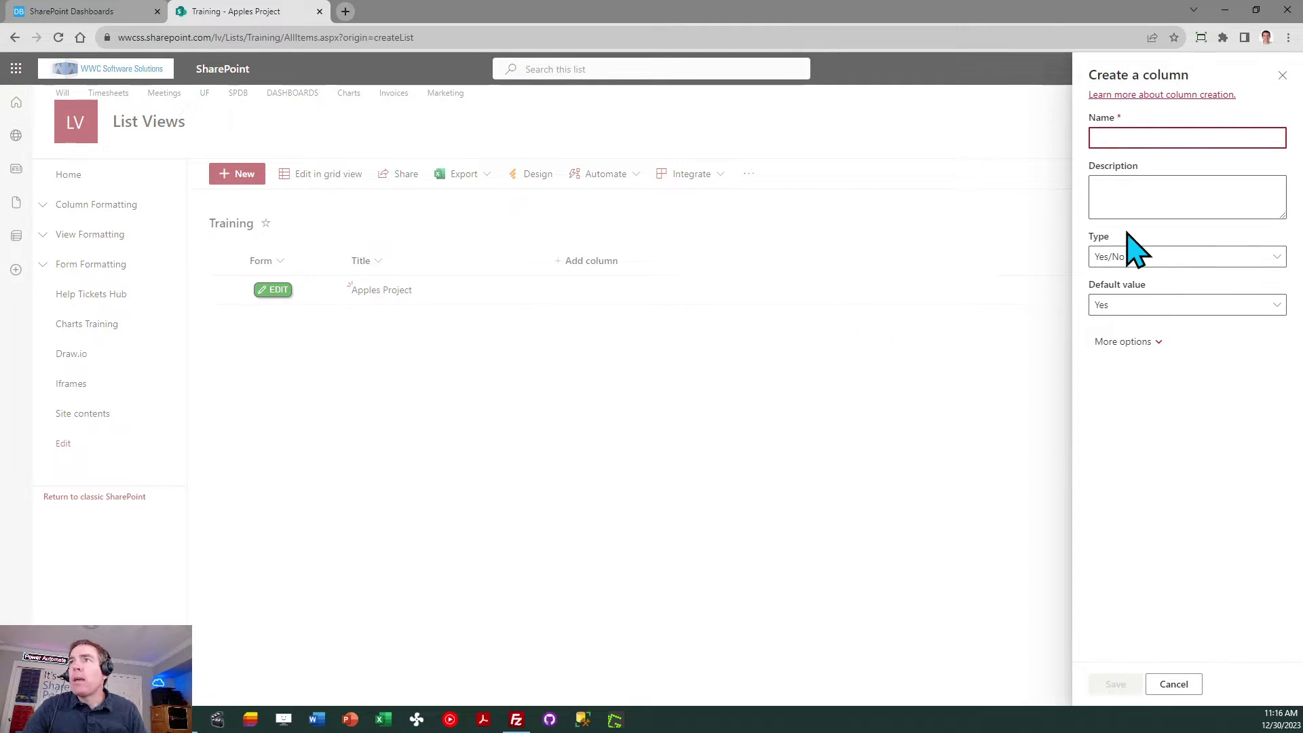
pyautogui.write('Active')
pyautogui.click(1140, 307)
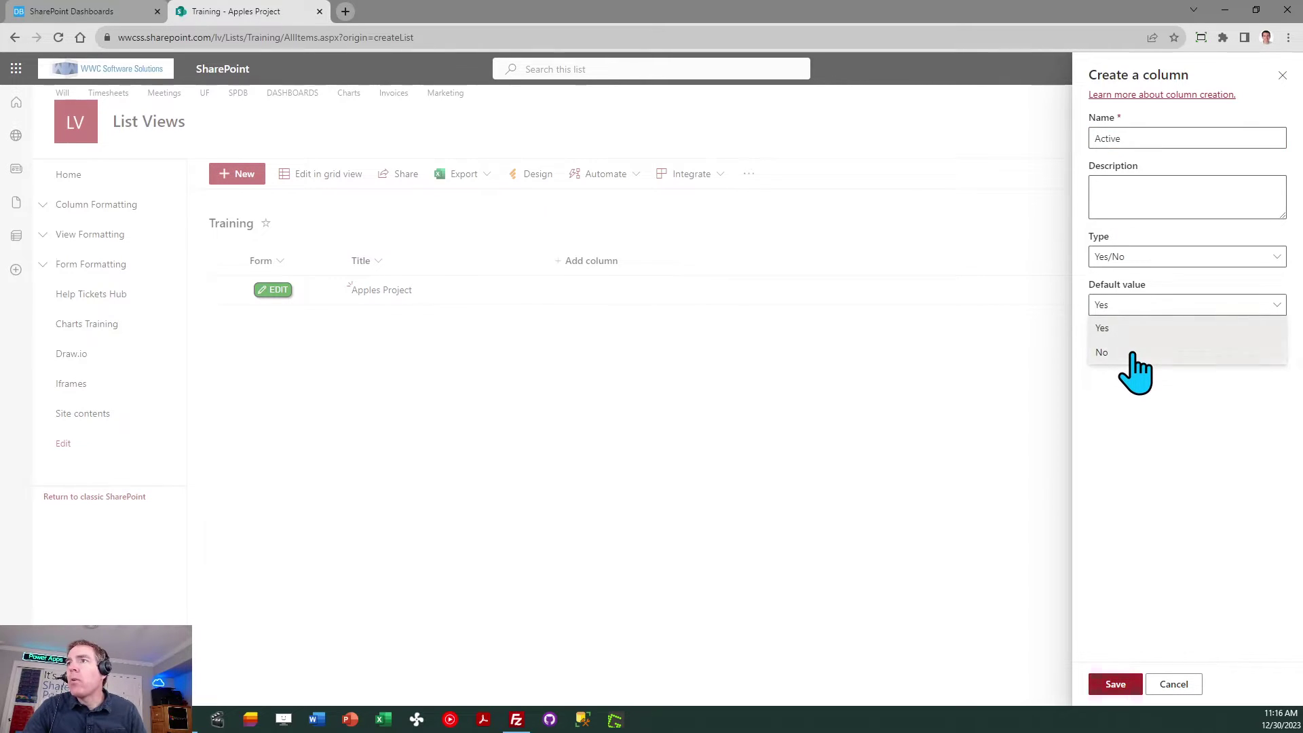
pyautogui.click(1129, 352)
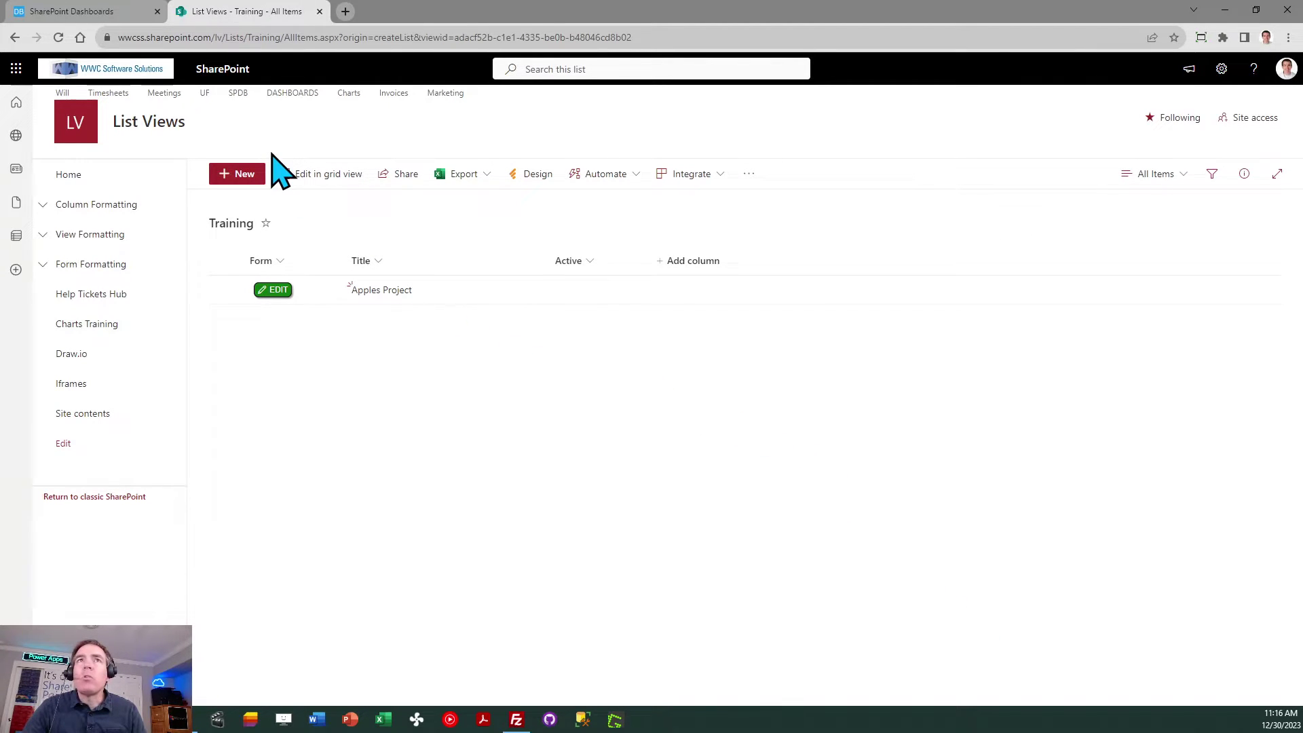
# Dismiss the subscription popups and load the Column - Input / Toggle template.
pyautogui.click(88, 12)
pyautogui.click(687, 311)
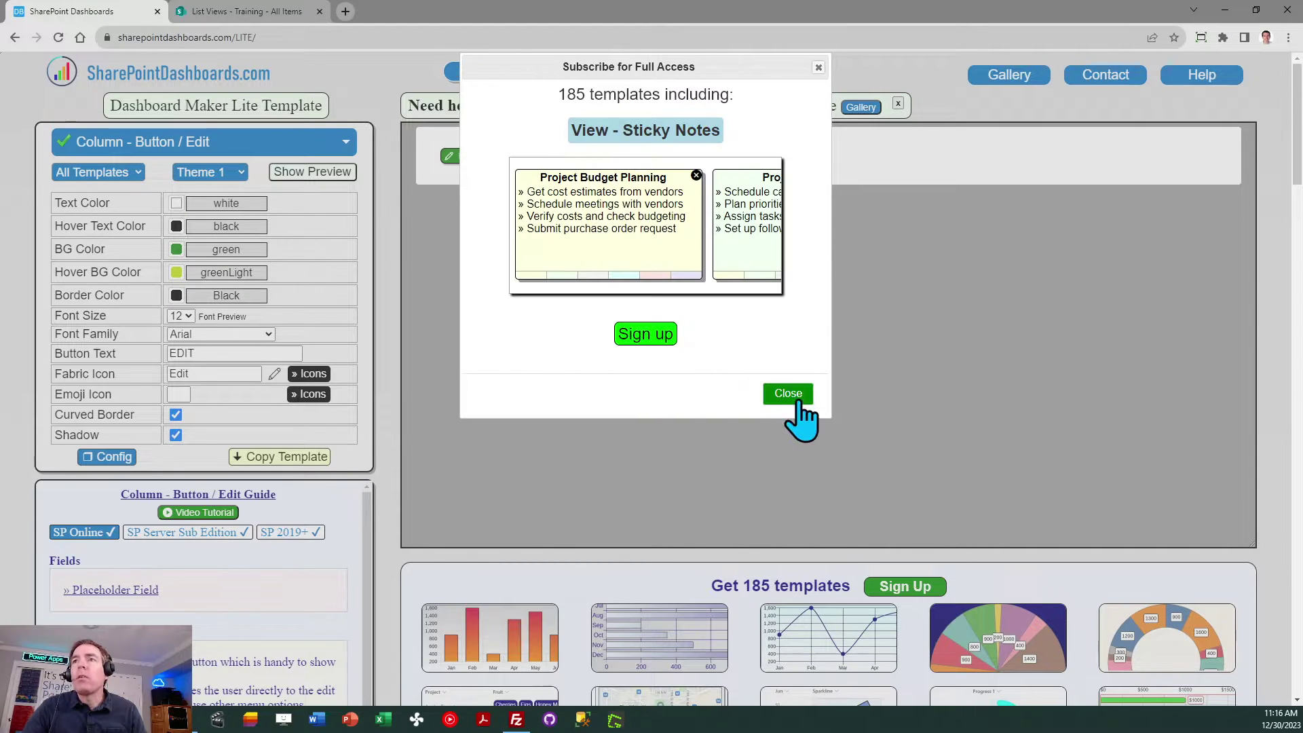
pyautogui.click(803, 399)
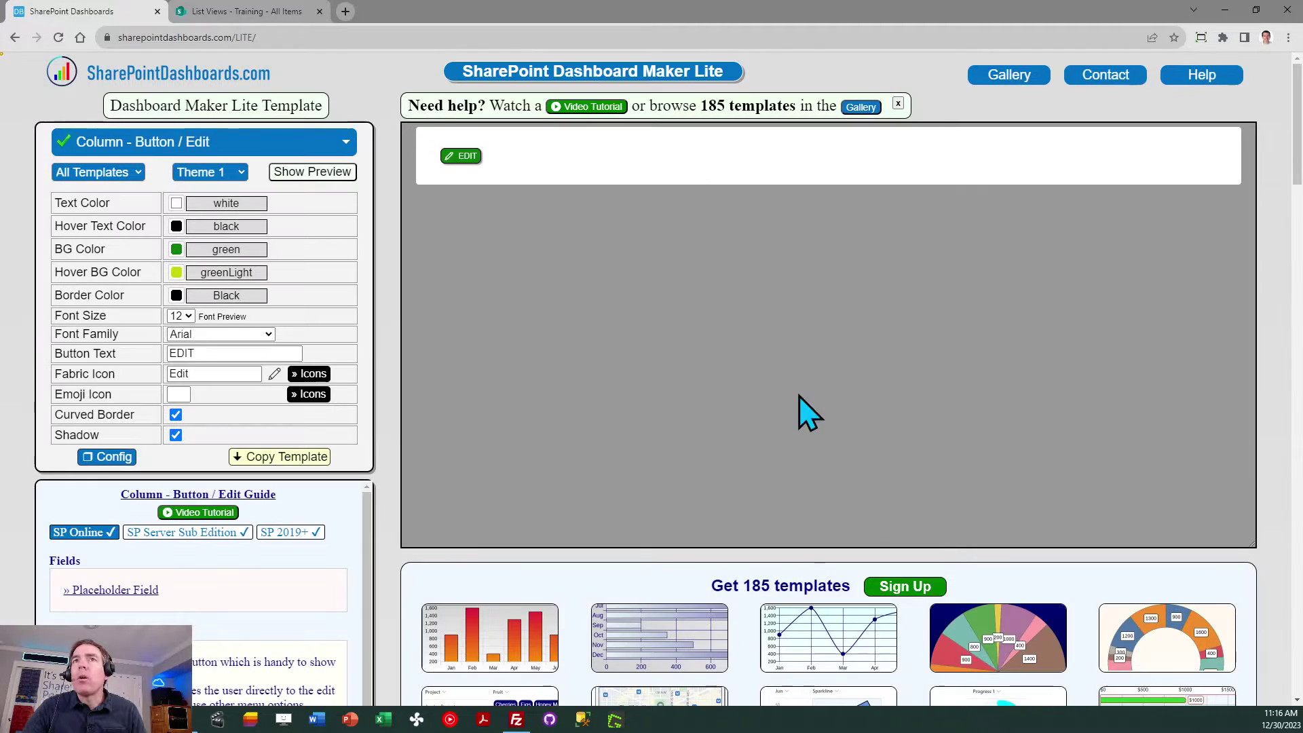
pyautogui.click(353, 146)
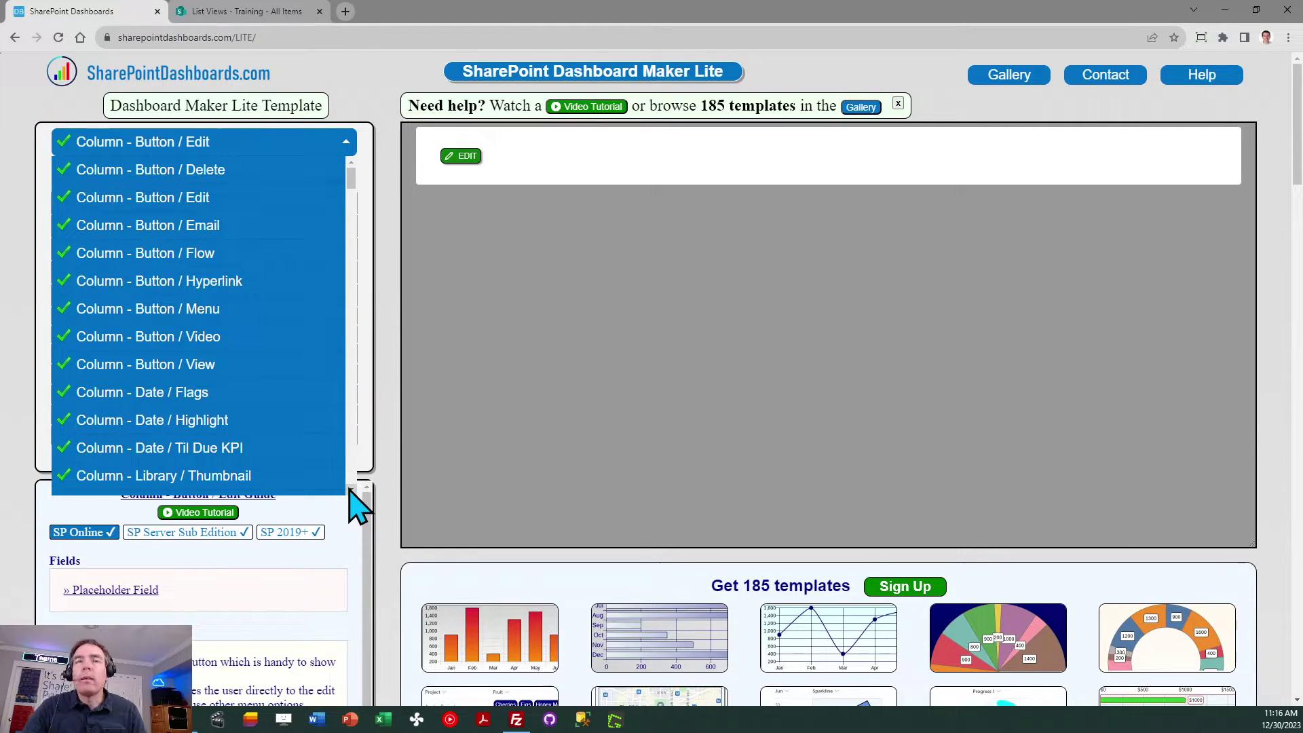
pyautogui.scroll(-5, 351, 490)
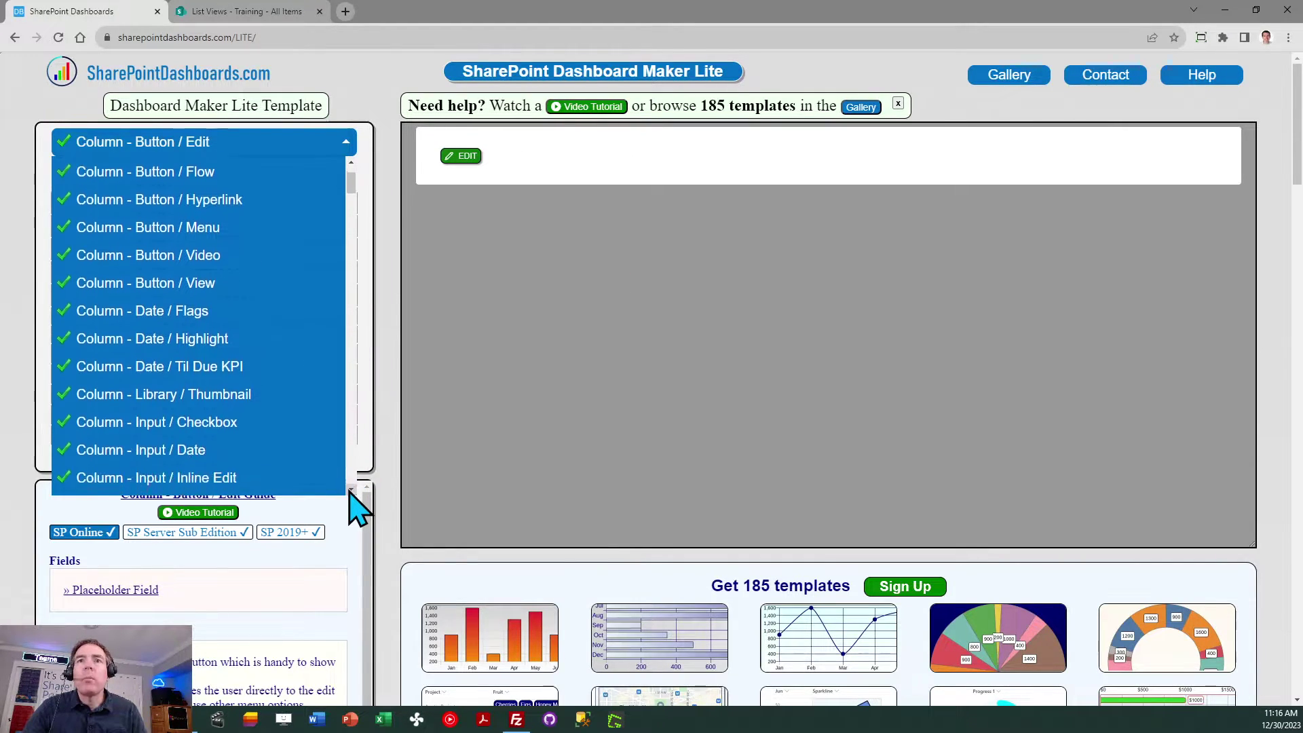
pyautogui.scroll(-2, 351, 490)
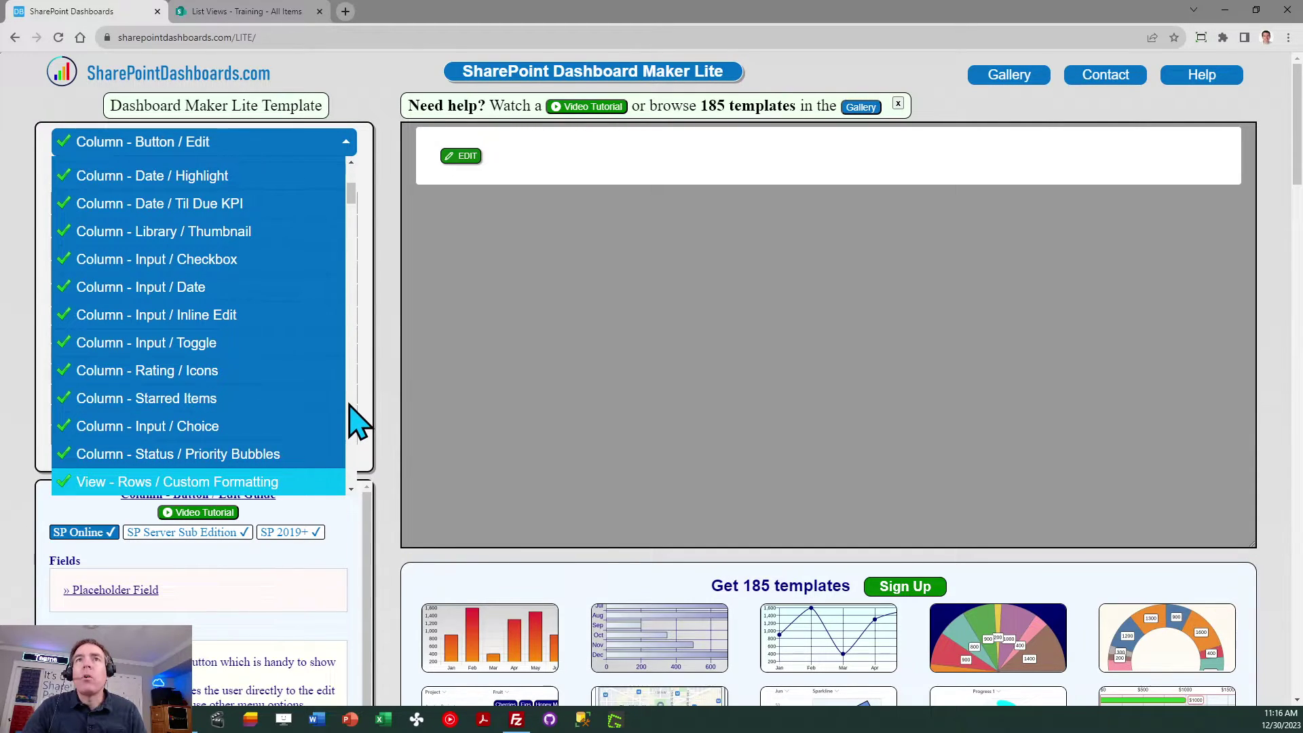
pyautogui.click(195, 344)
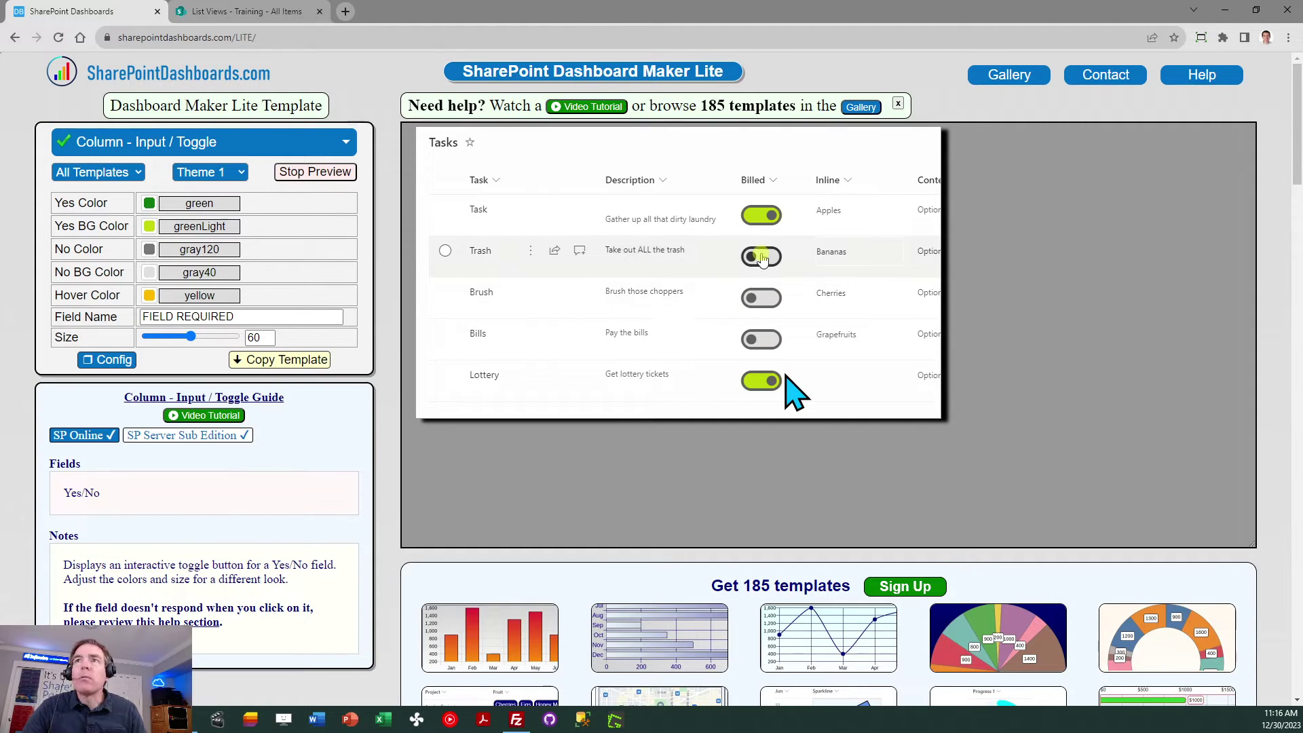
# Preview the toggle in Theme 2 and Theme 3, then return to green Theme 1.
pyautogui.click(228, 173)
pyautogui.click(231, 203)
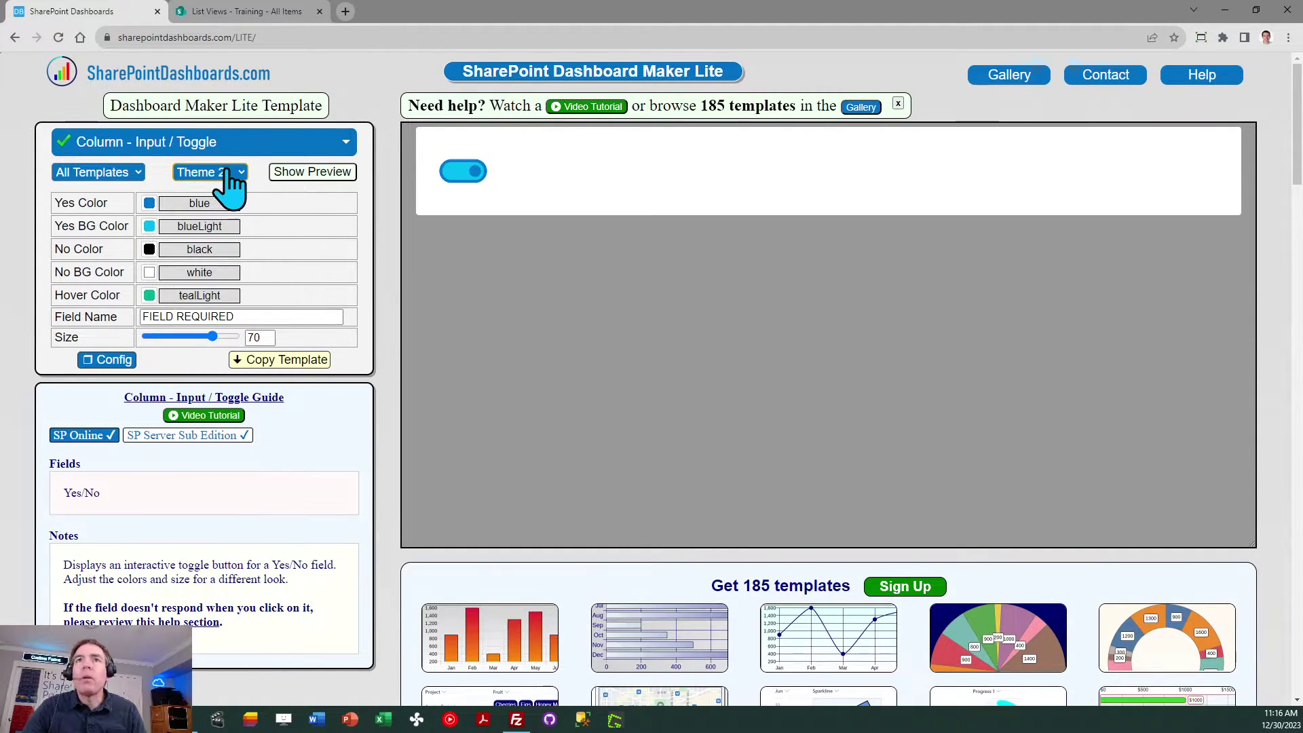
pyautogui.click(225, 173)
pyautogui.click(222, 221)
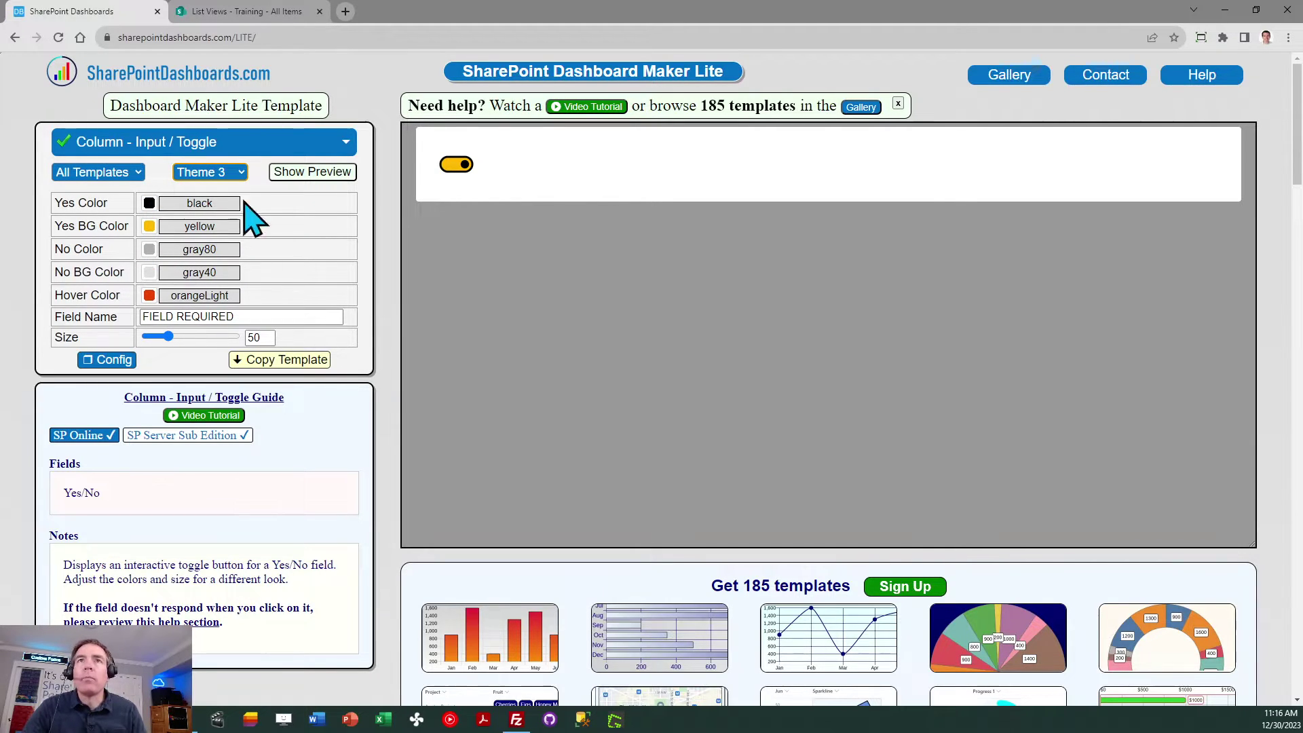
pyautogui.click(232, 174)
pyautogui.click(229, 188)
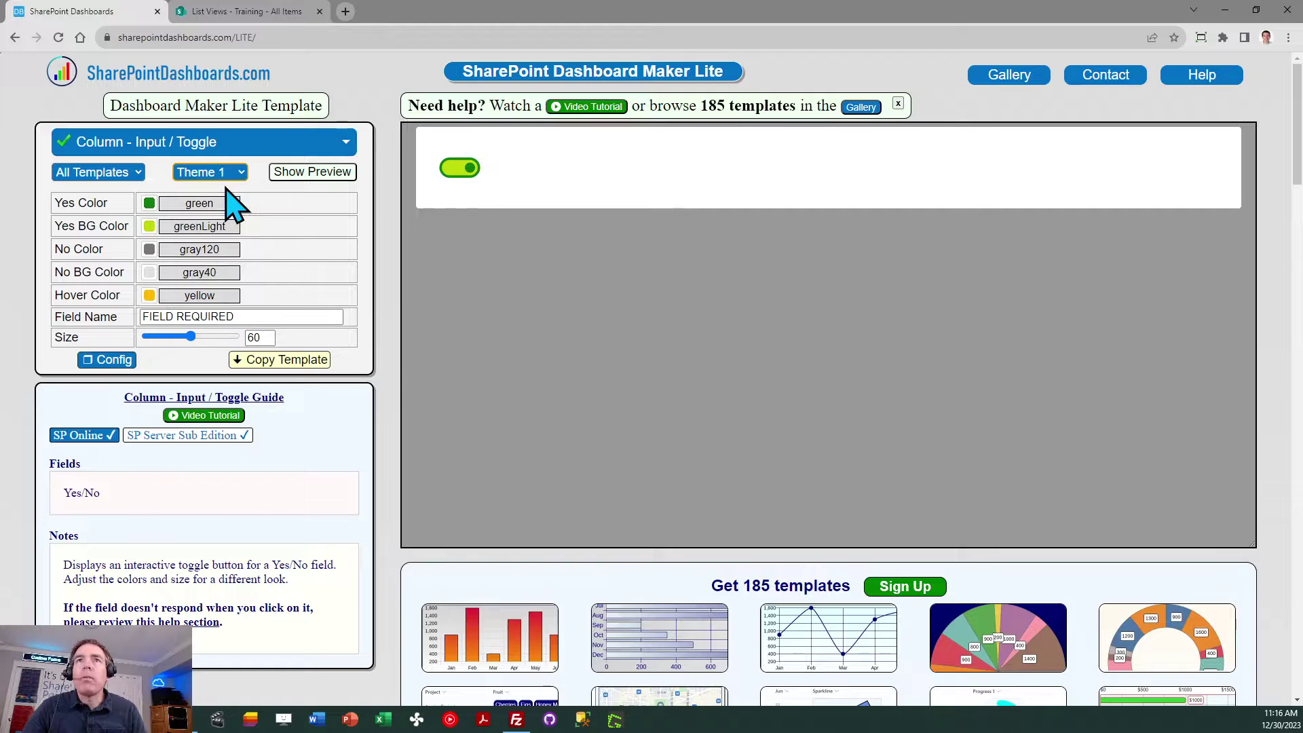
# Replace the FIELD REQUIRED placeholder with Active as the field name and copy the template.
pyautogui.click(249, 316)
pyautogui.moveTo(253, 316); pyautogui.dragTo(144, 325)
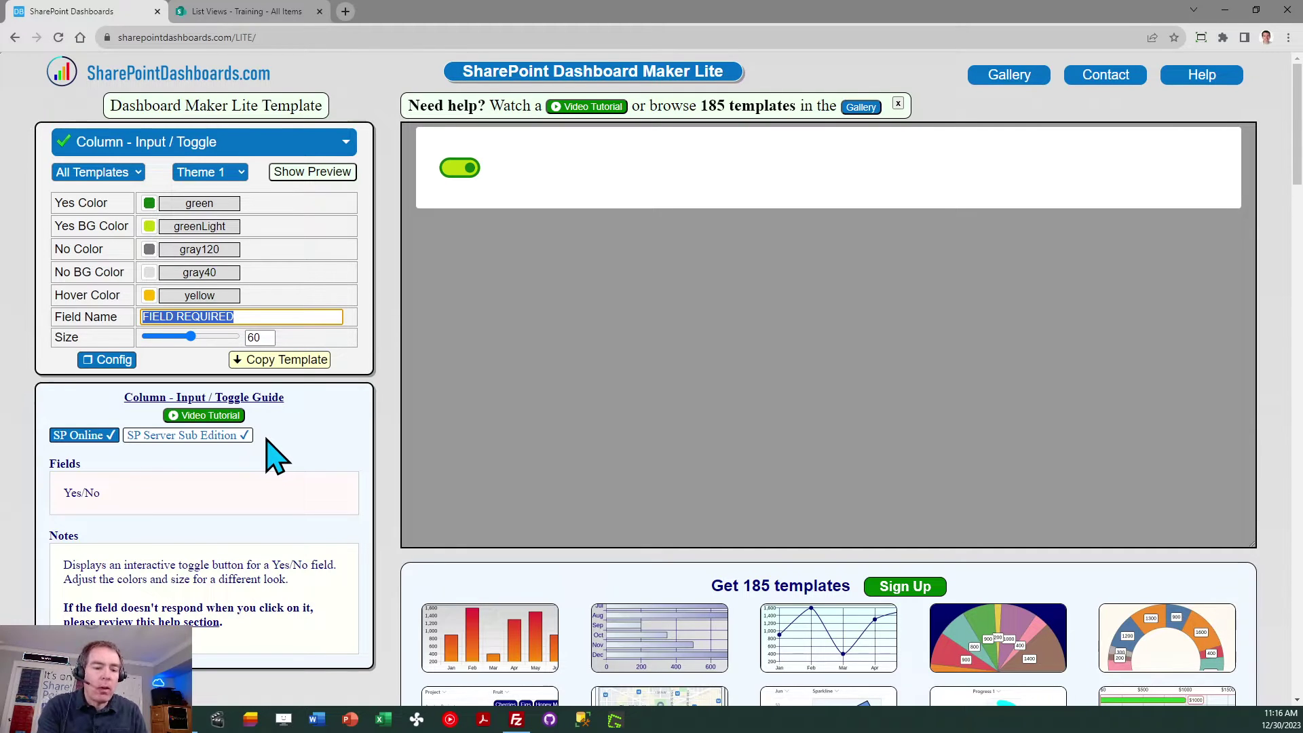
pyautogui.write('Active')
pyautogui.press('Tab')
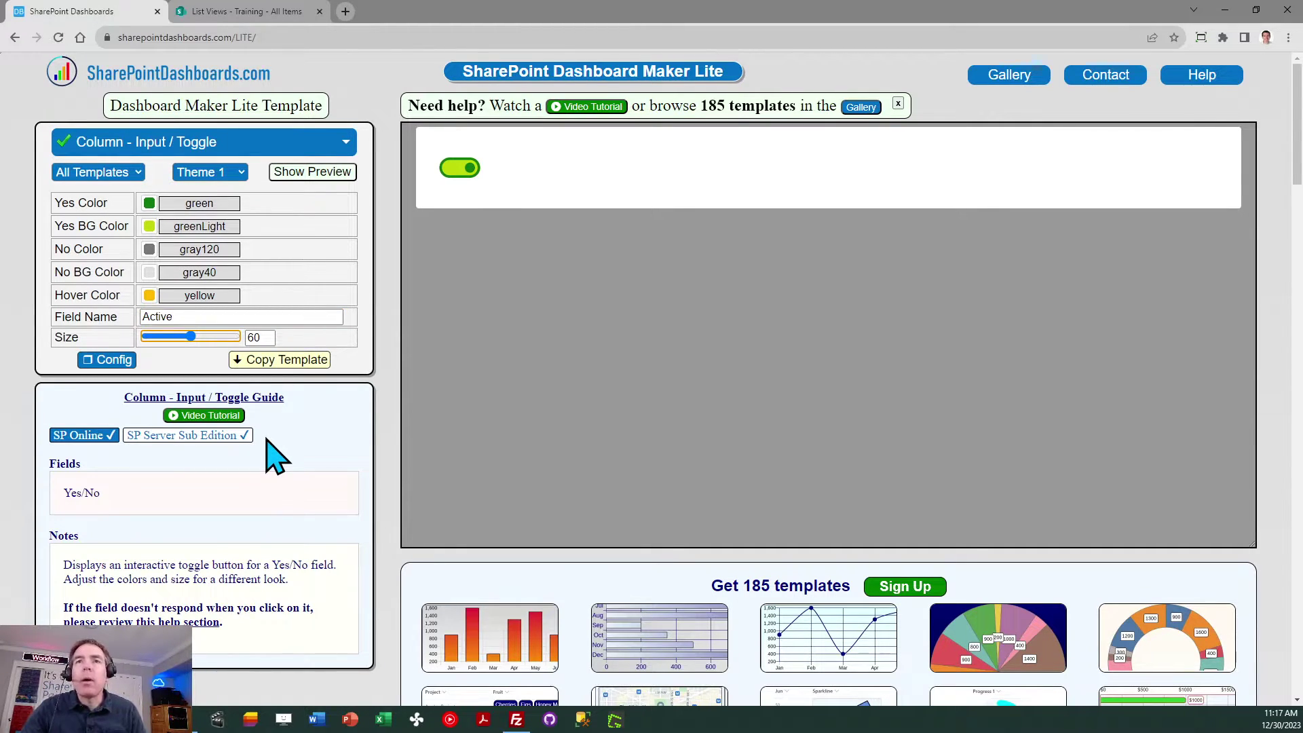
pyautogui.click(278, 361)
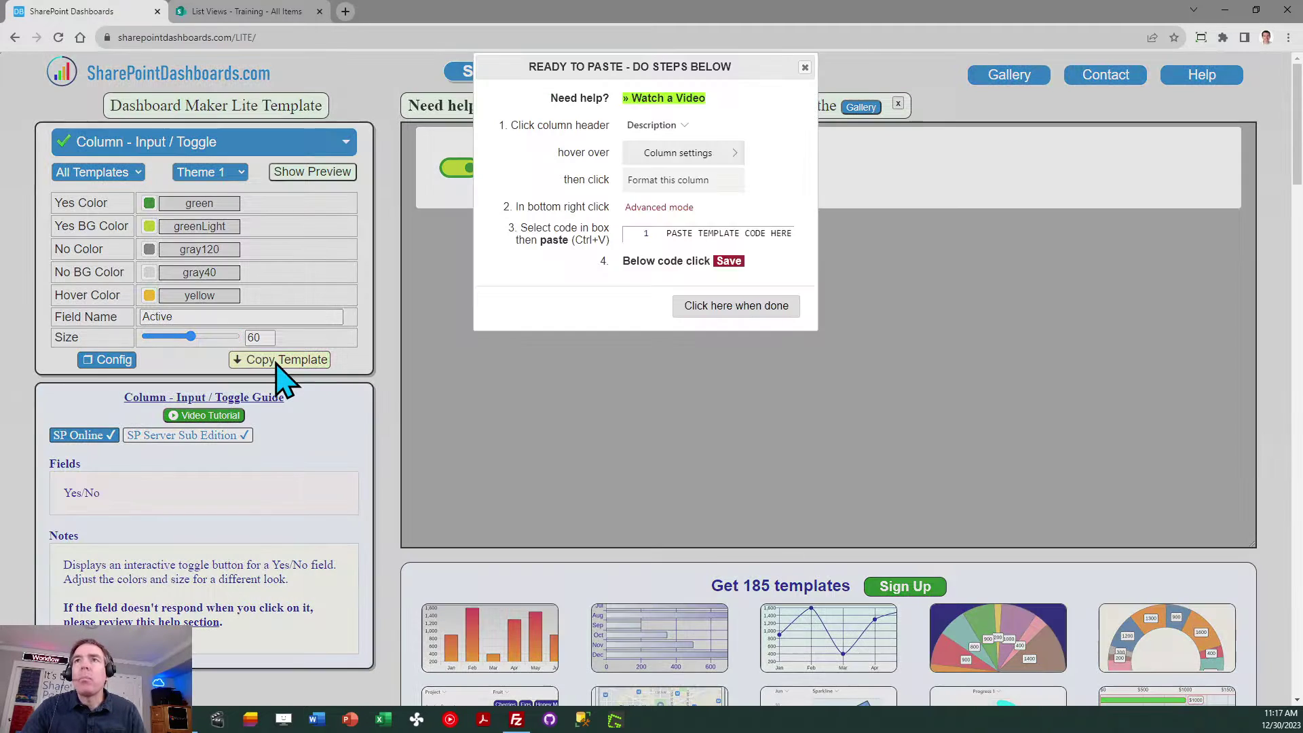
# Replace the Active column's formatting JSON with the copied toggle template in Advanced mode and save.
pyautogui.click(247, 13)
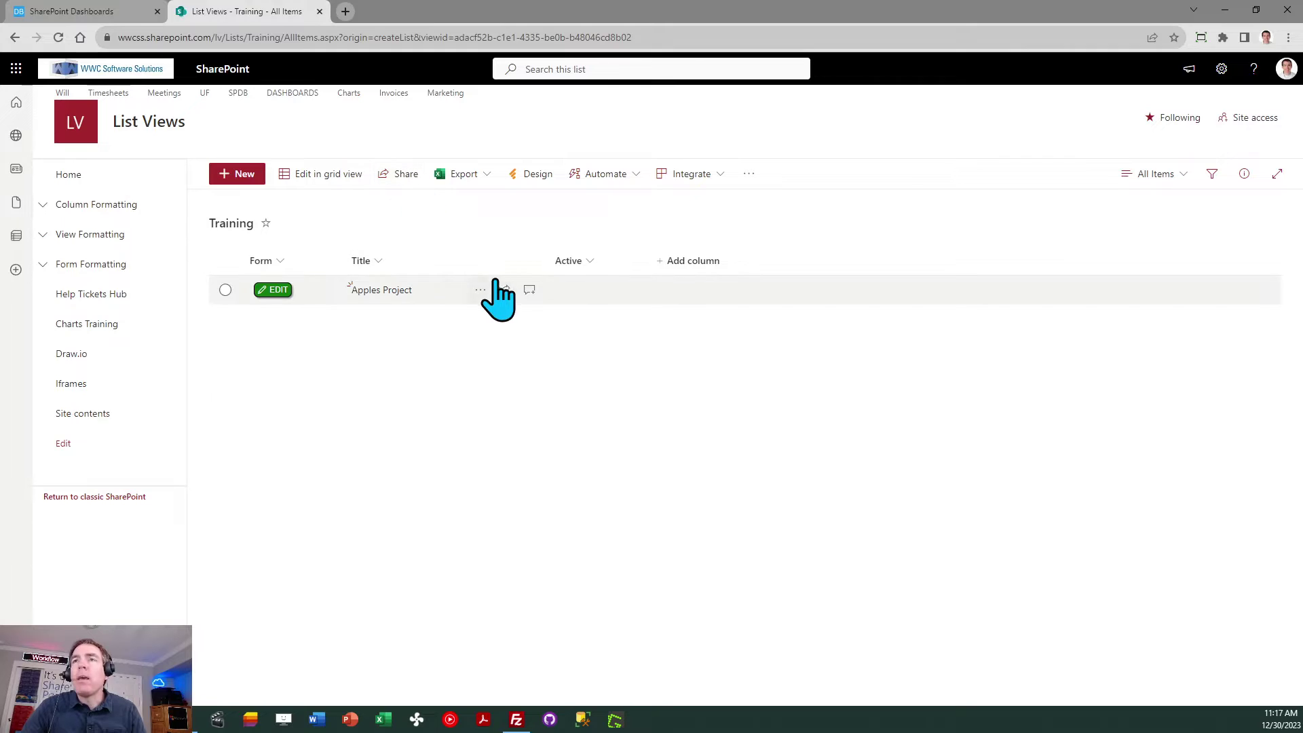
pyautogui.click(589, 264)
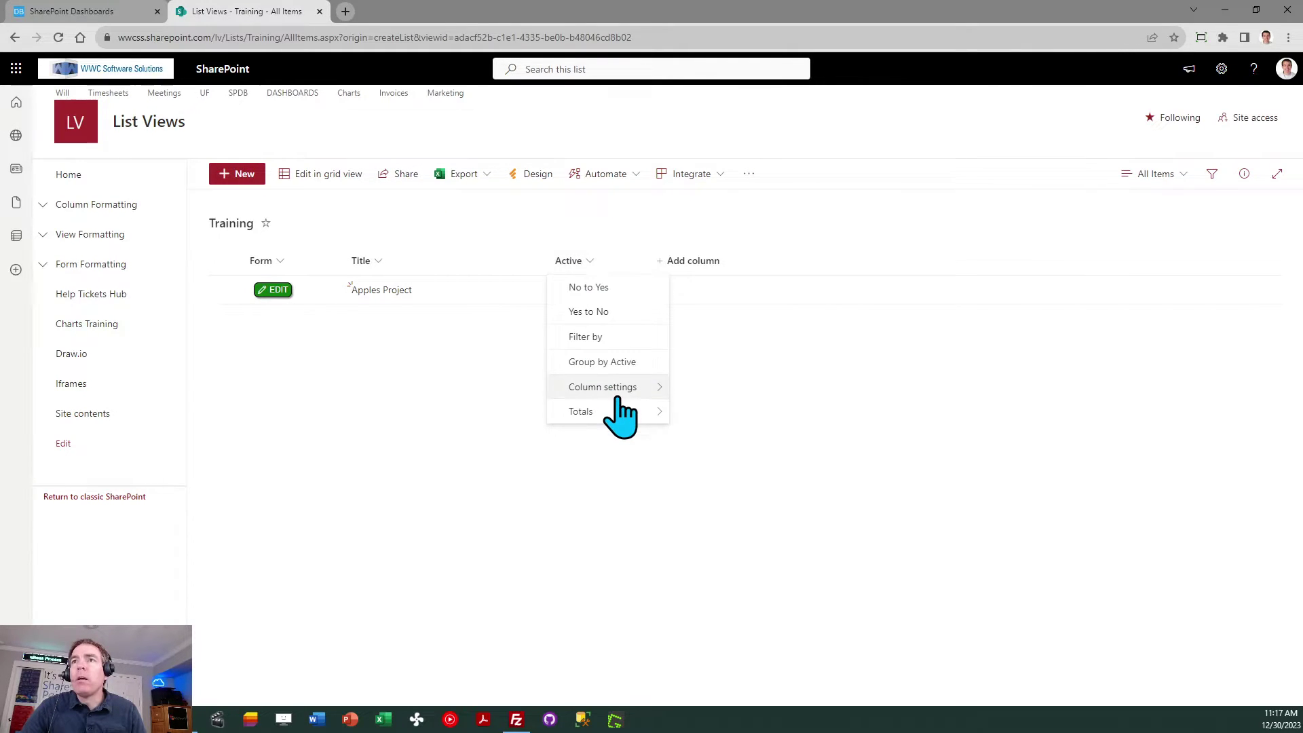
pyautogui.moveTo(619, 391)
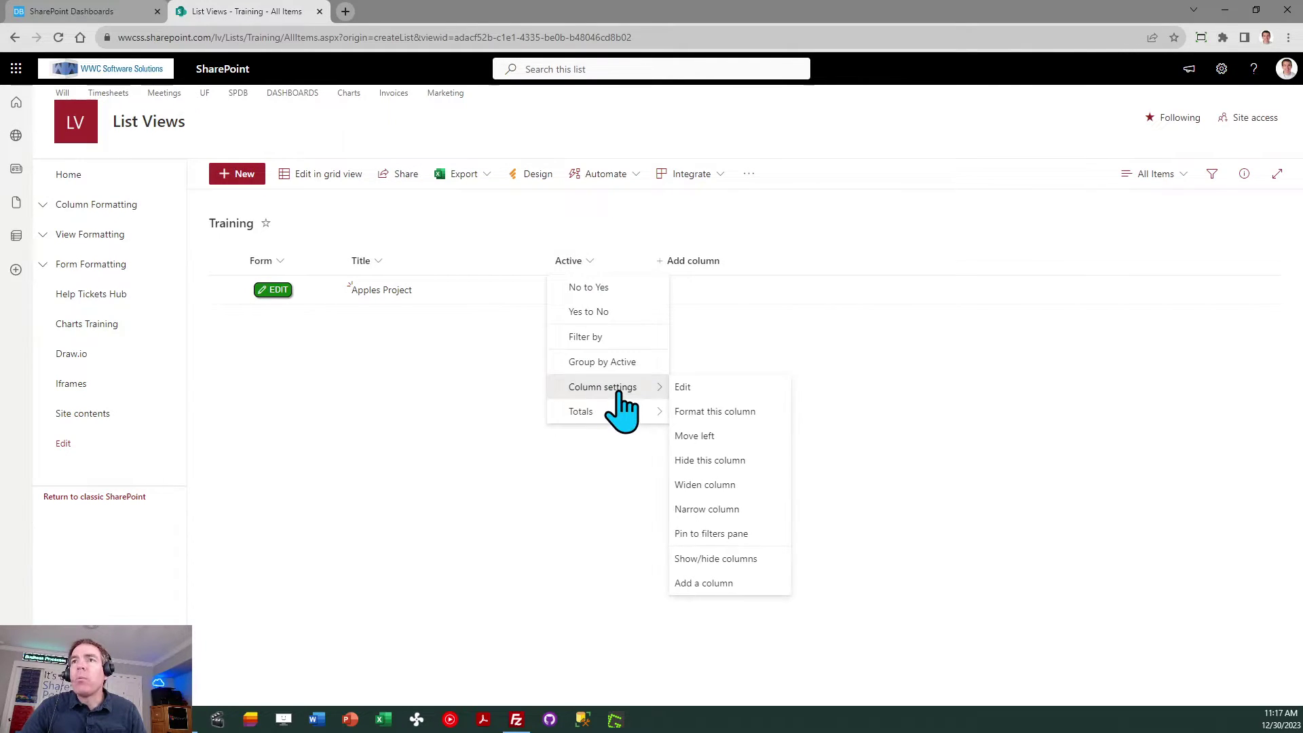
pyautogui.click(723, 413)
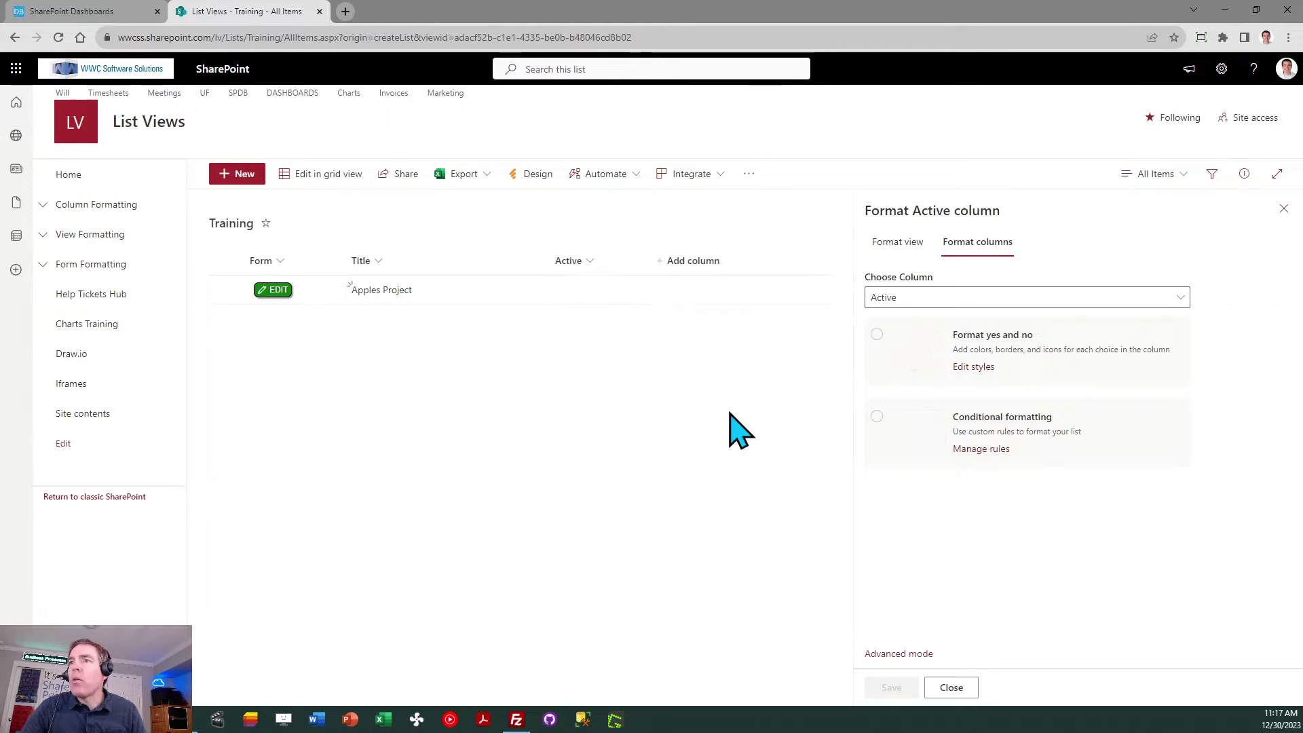
pyautogui.click(903, 655)
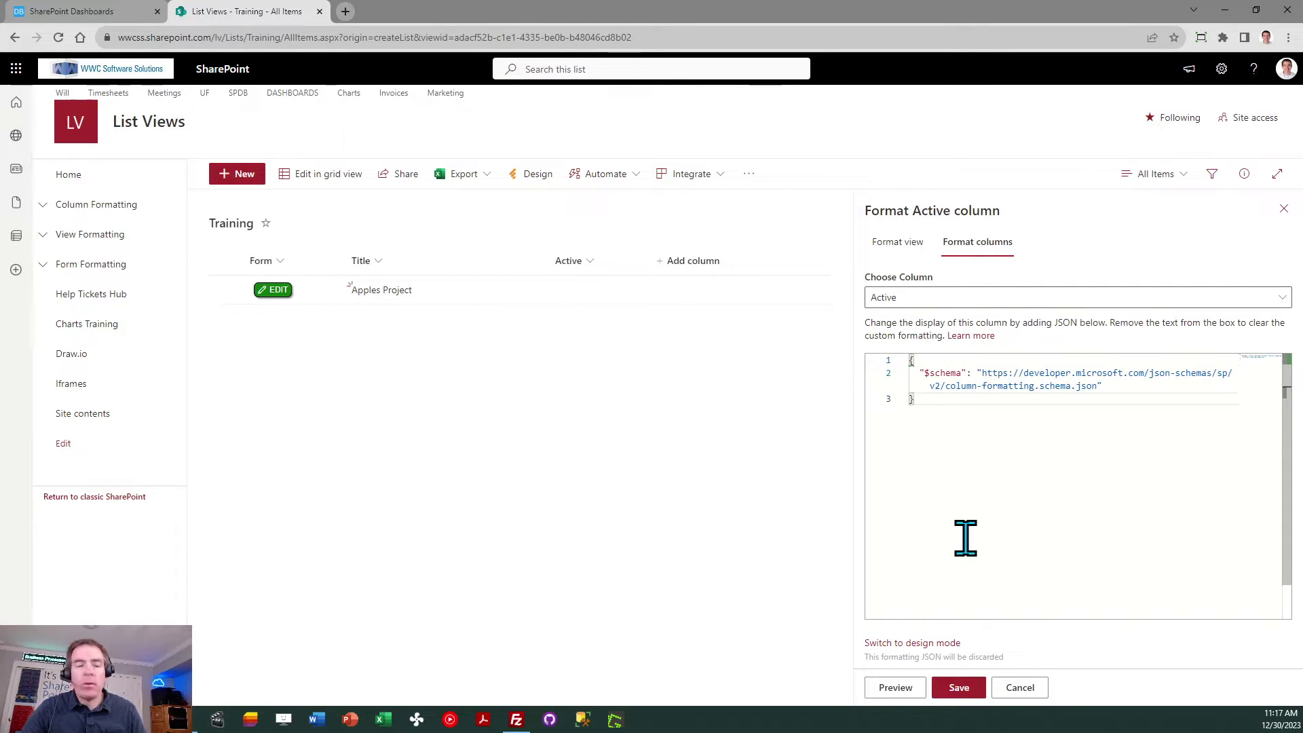
pyautogui.hotkey('ctrl', 'a')
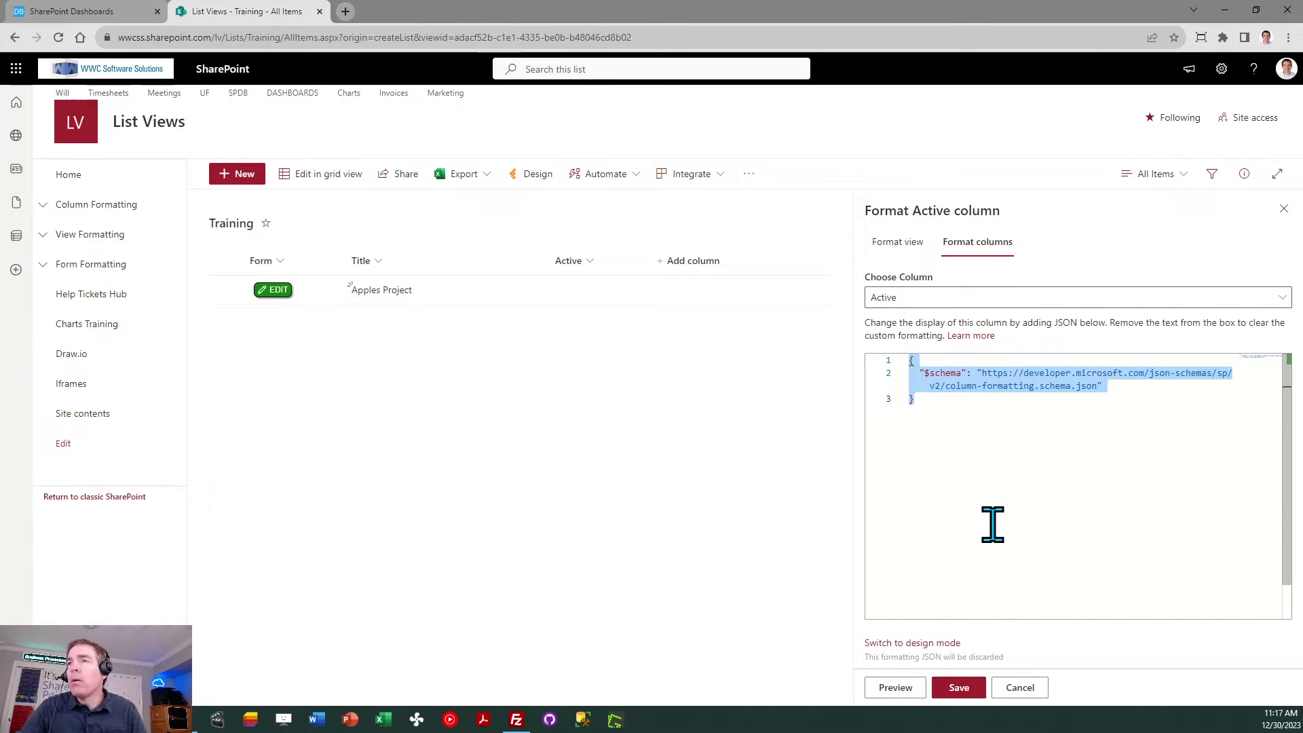
pyautogui.hotkey('ctrl', 'v')
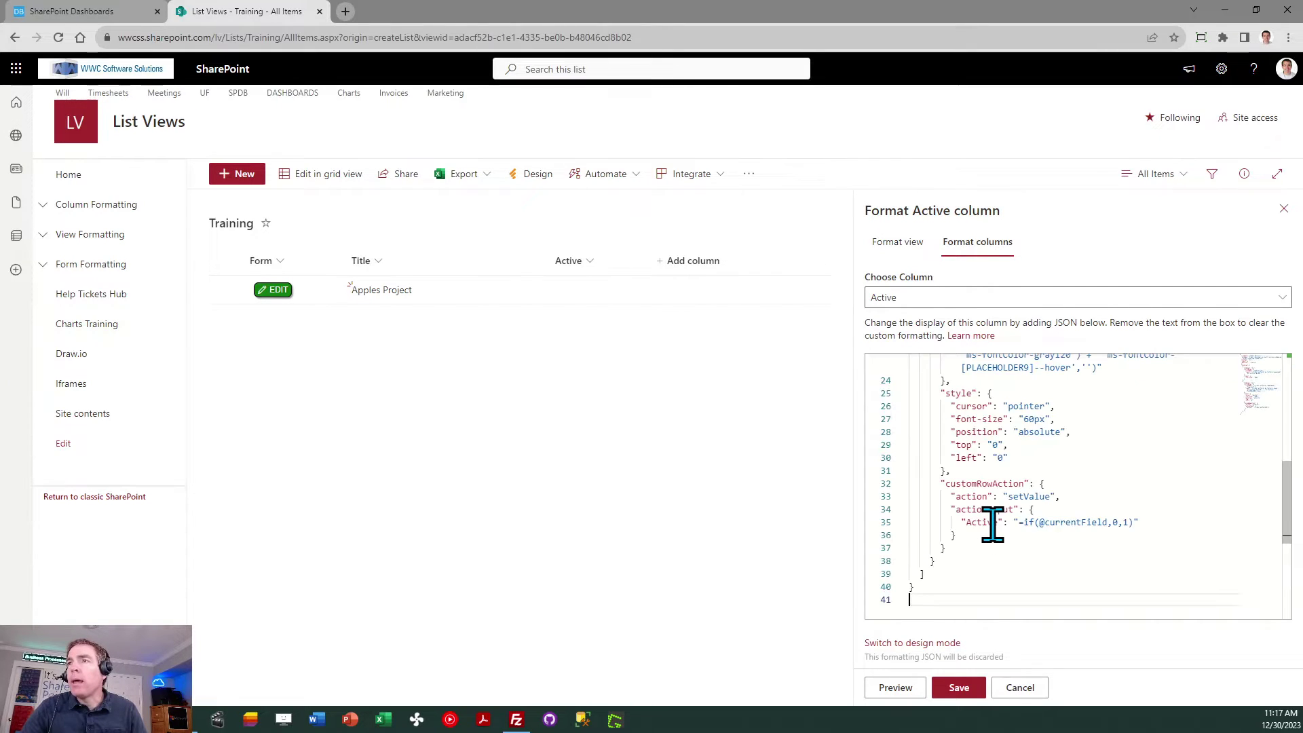
pyautogui.click(957, 689)
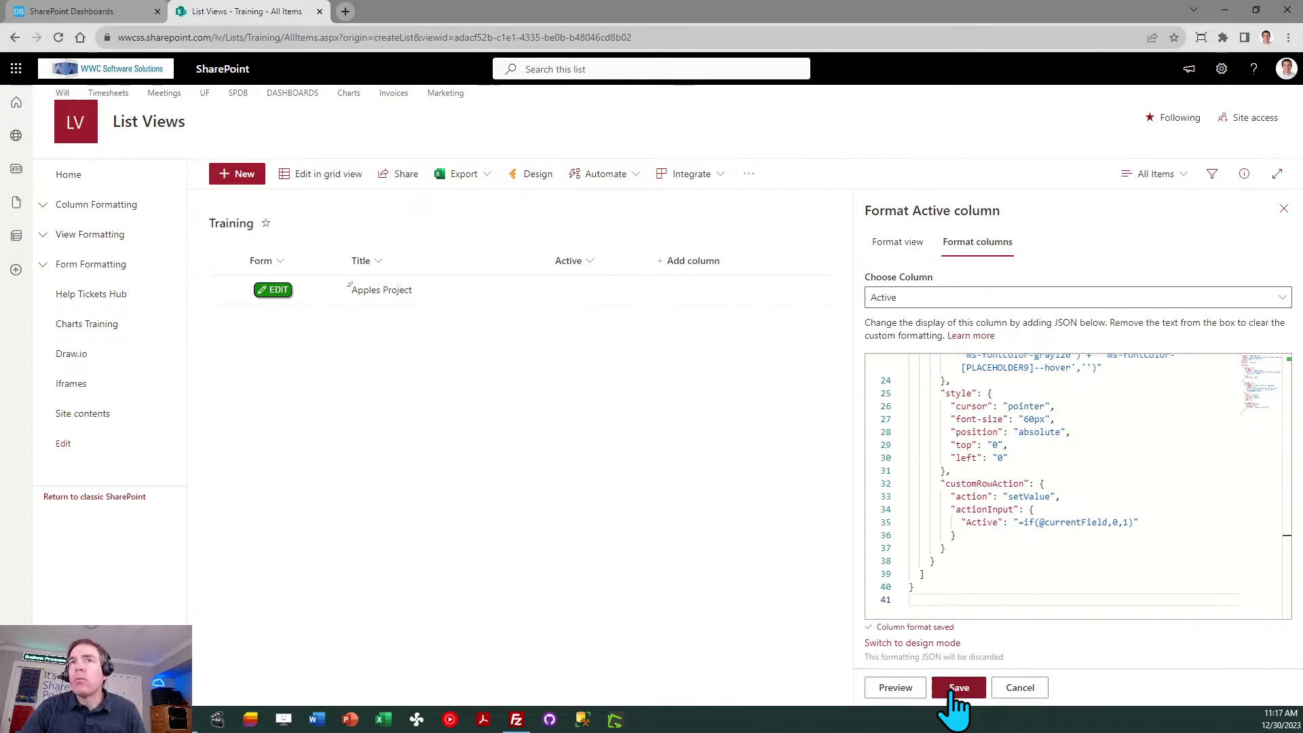
pyautogui.click(1284, 209)
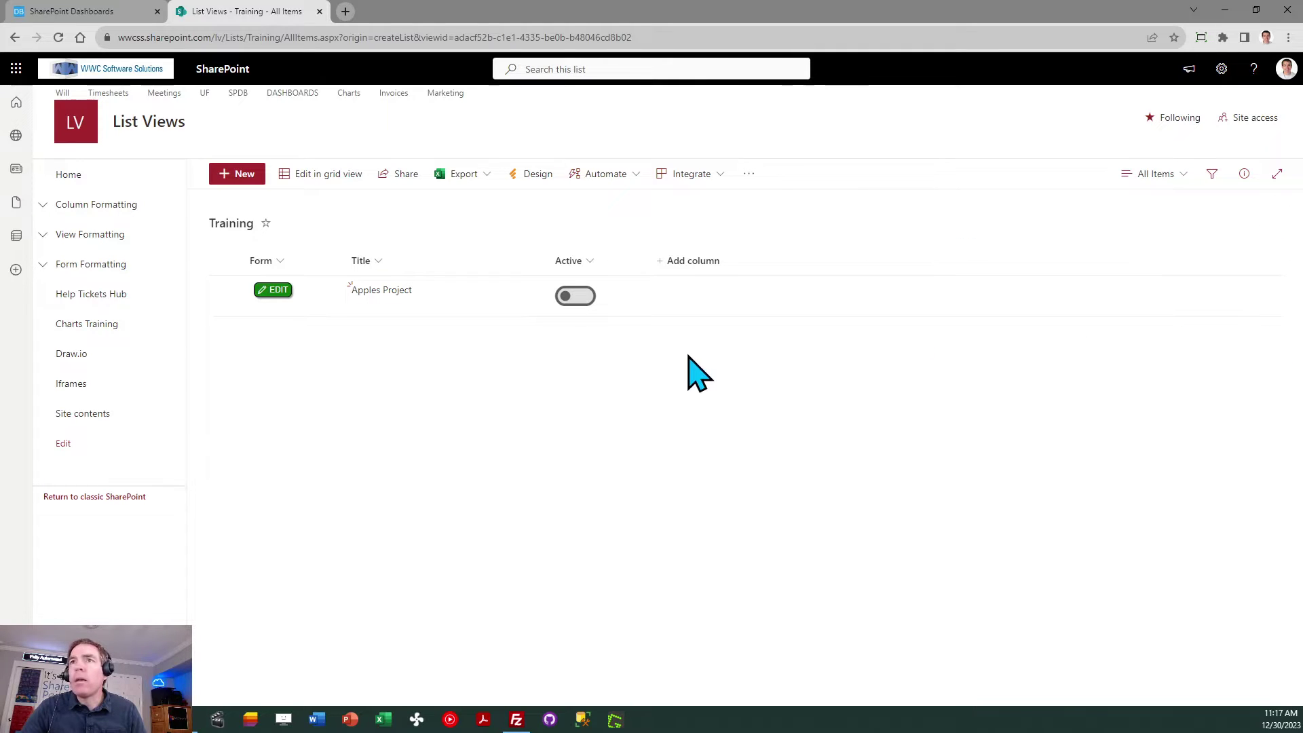
# Switch the Apples Project Active toggle on, then enter and exit grid view to check the list.
pyautogui.click(580, 299)
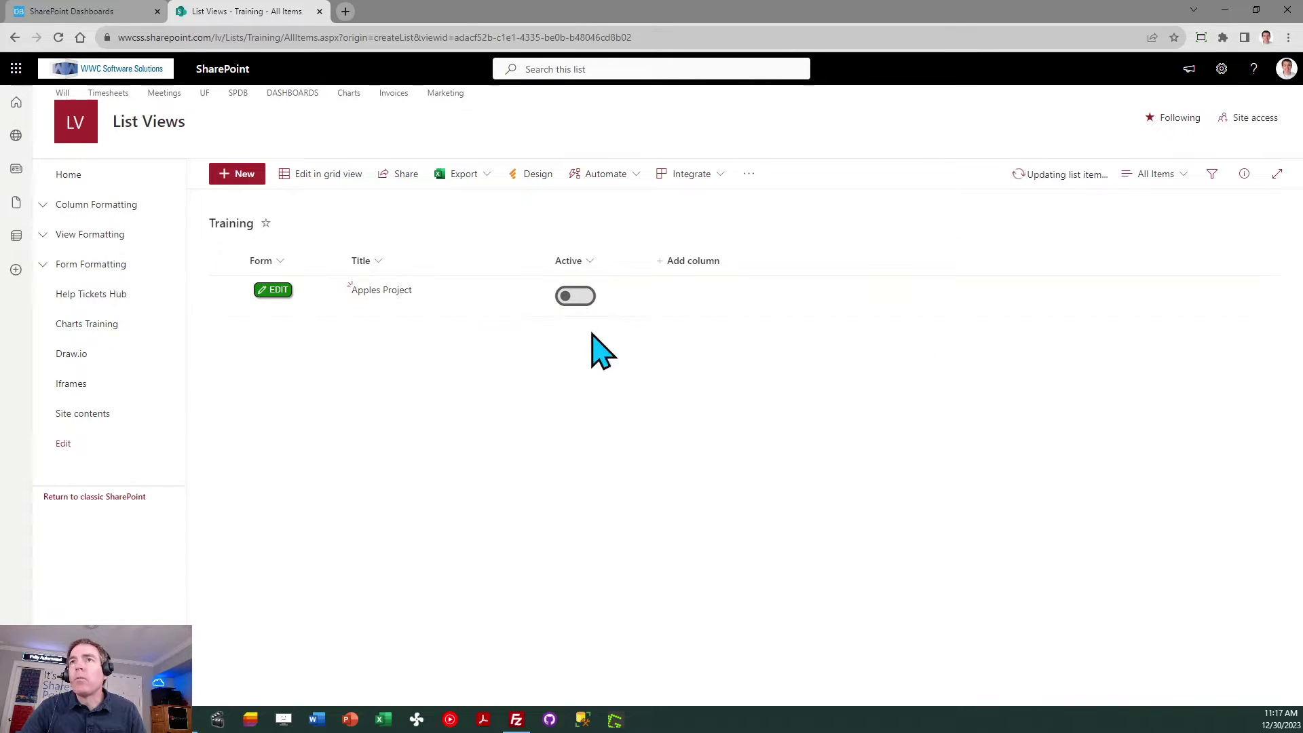
pyautogui.click(577, 299)
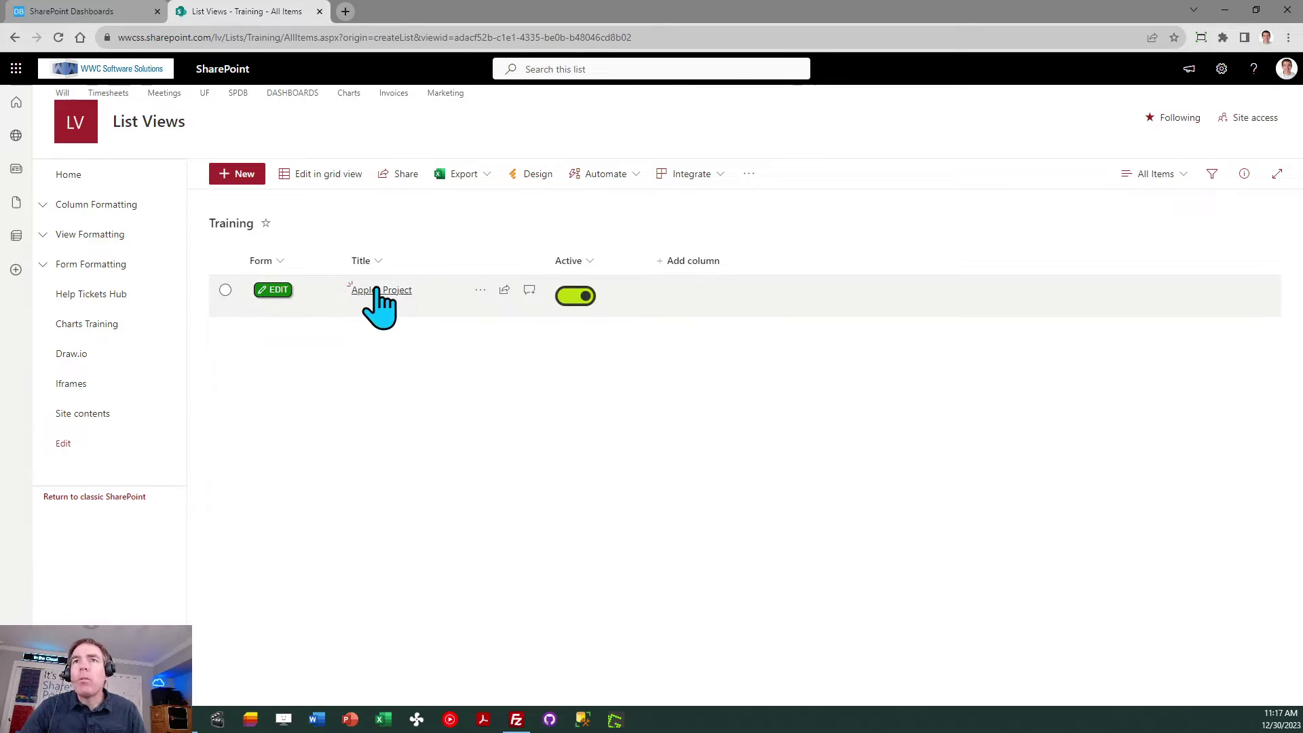
pyautogui.click(311, 182)
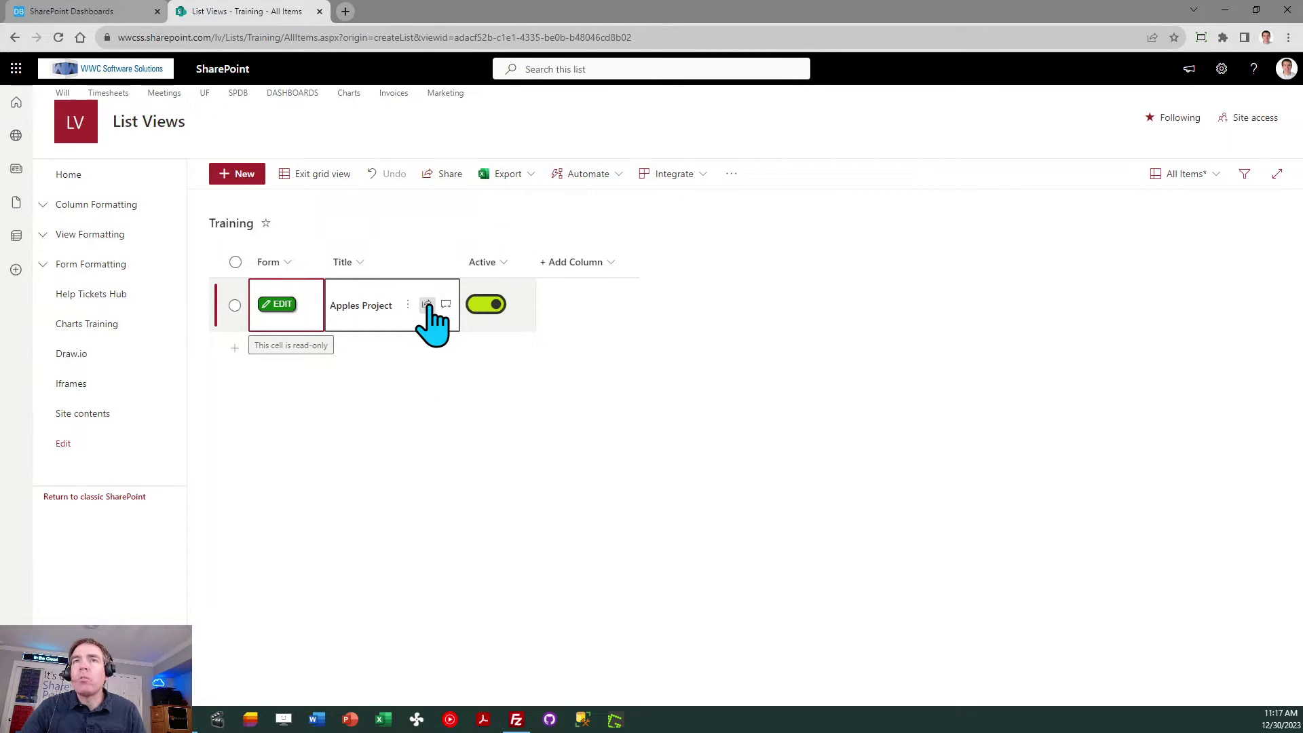
pyautogui.click(311, 175)
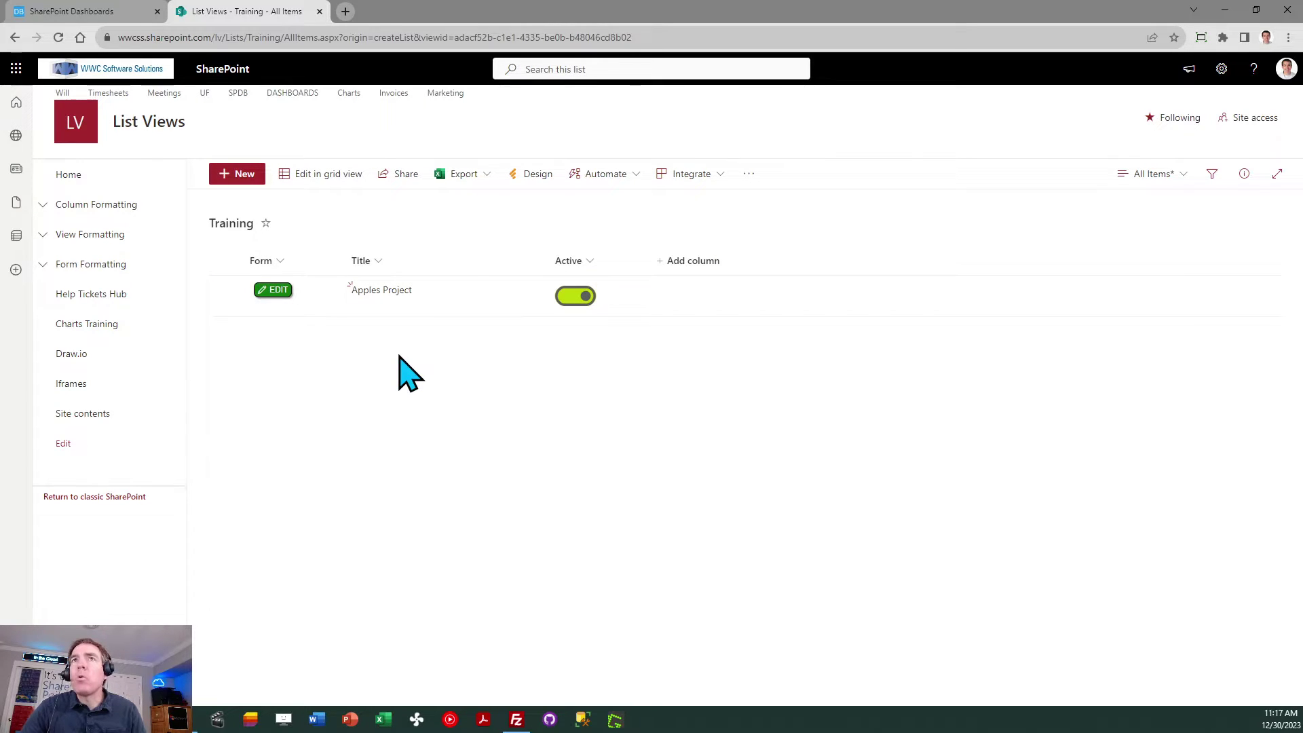
# Back in Dashboard Maker Lite, load the 'Column - Input / Inline Edit' template.
pyautogui.click(103, 14)
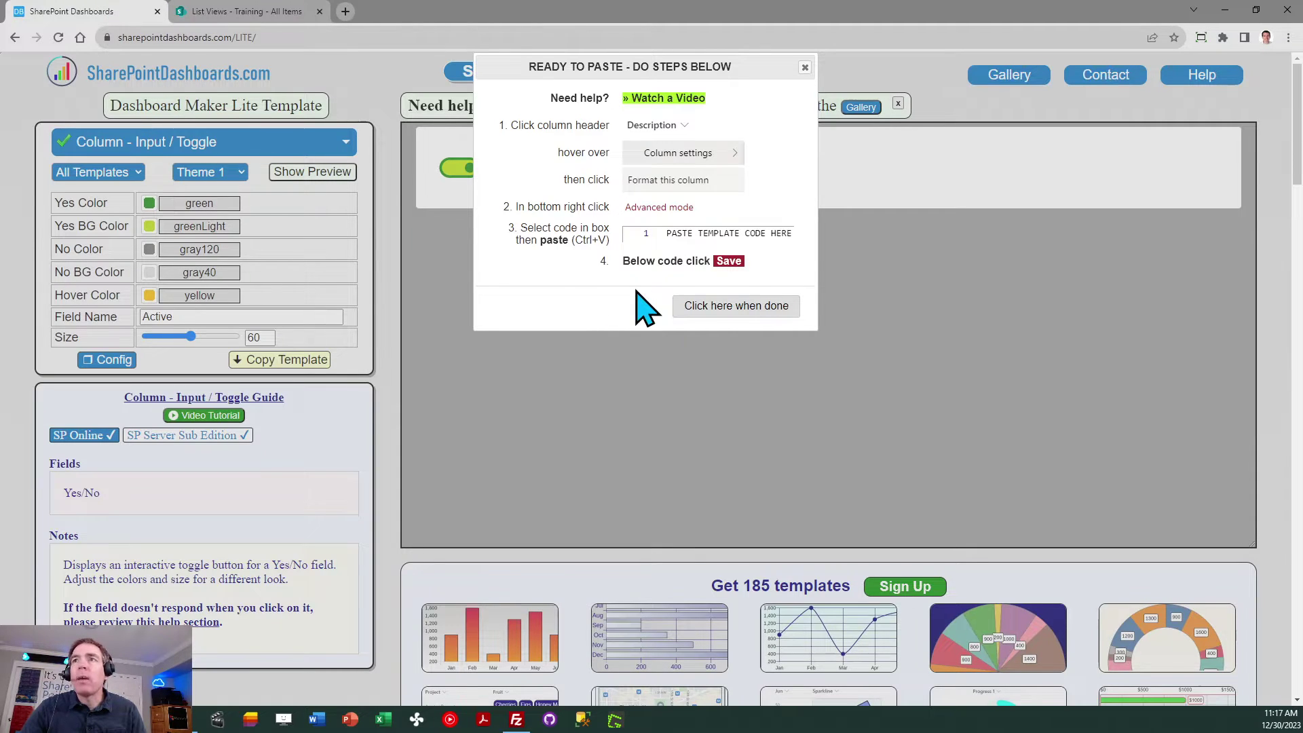
pyautogui.click(706, 305)
pyautogui.click(783, 397)
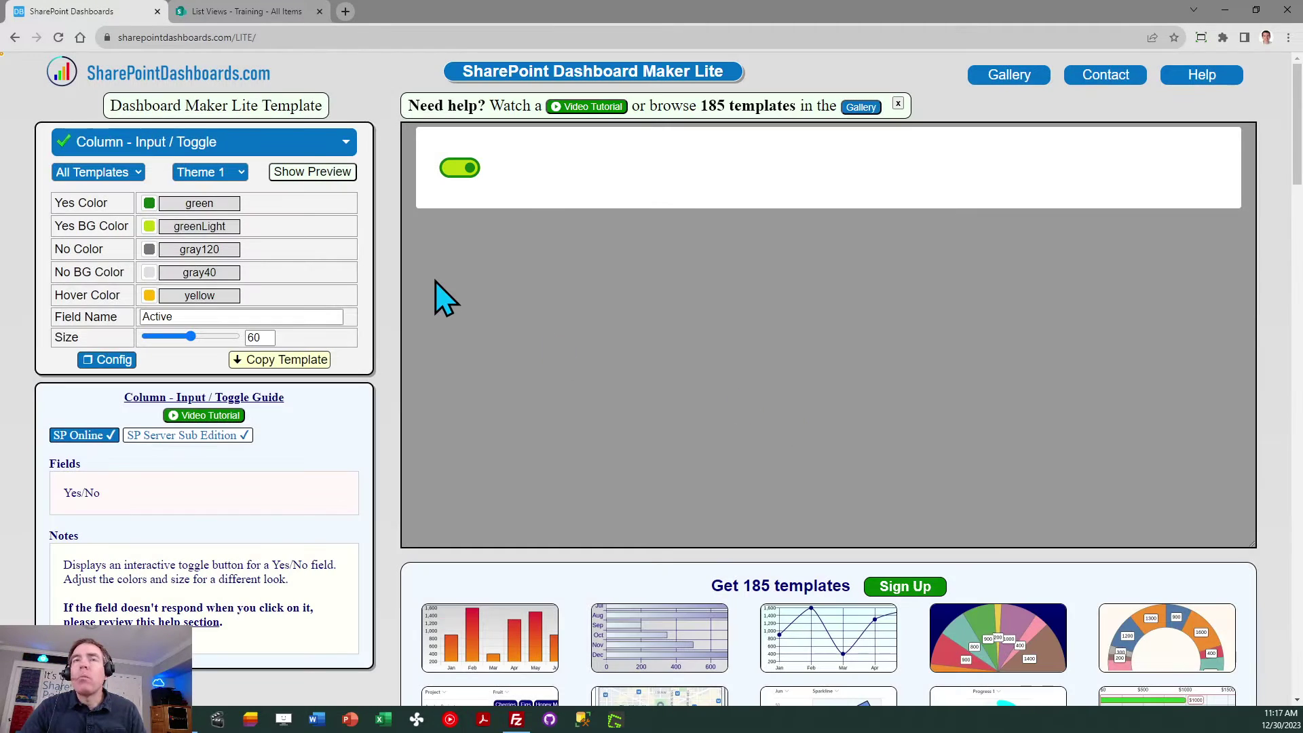
pyautogui.click(345, 145)
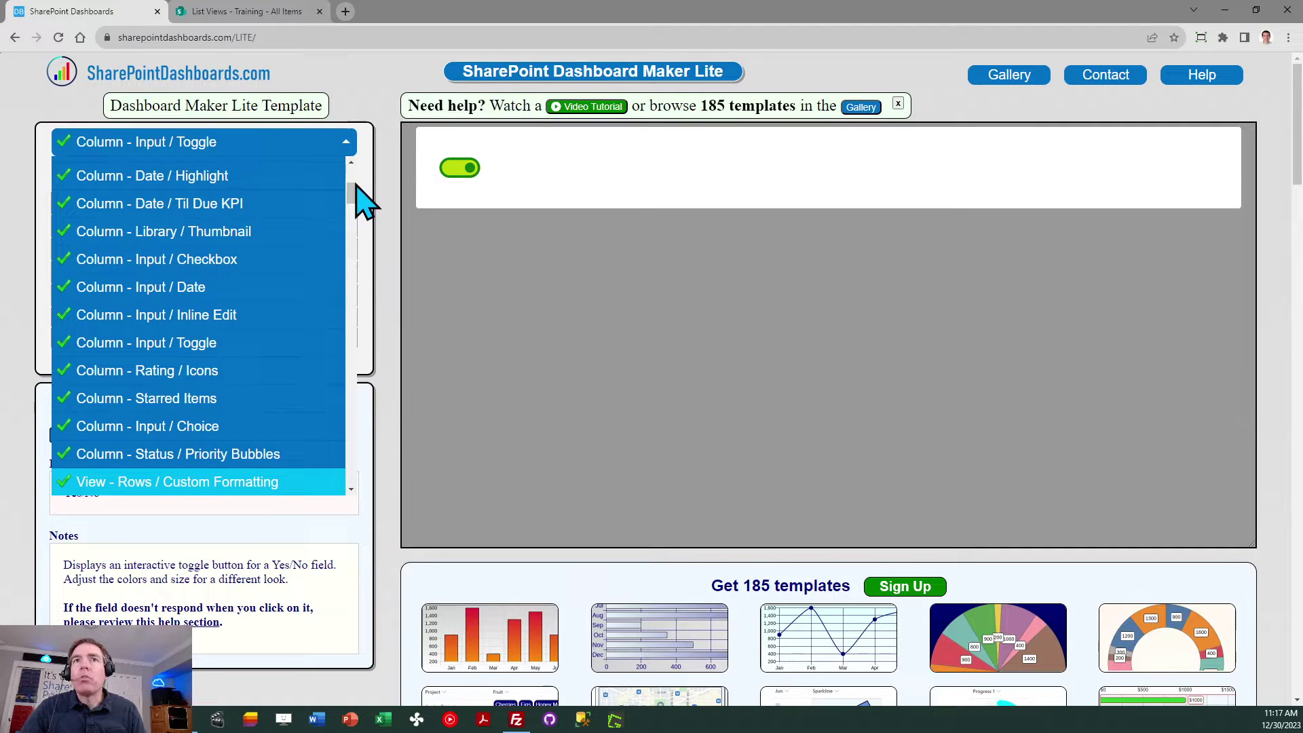
pyautogui.click(218, 319)
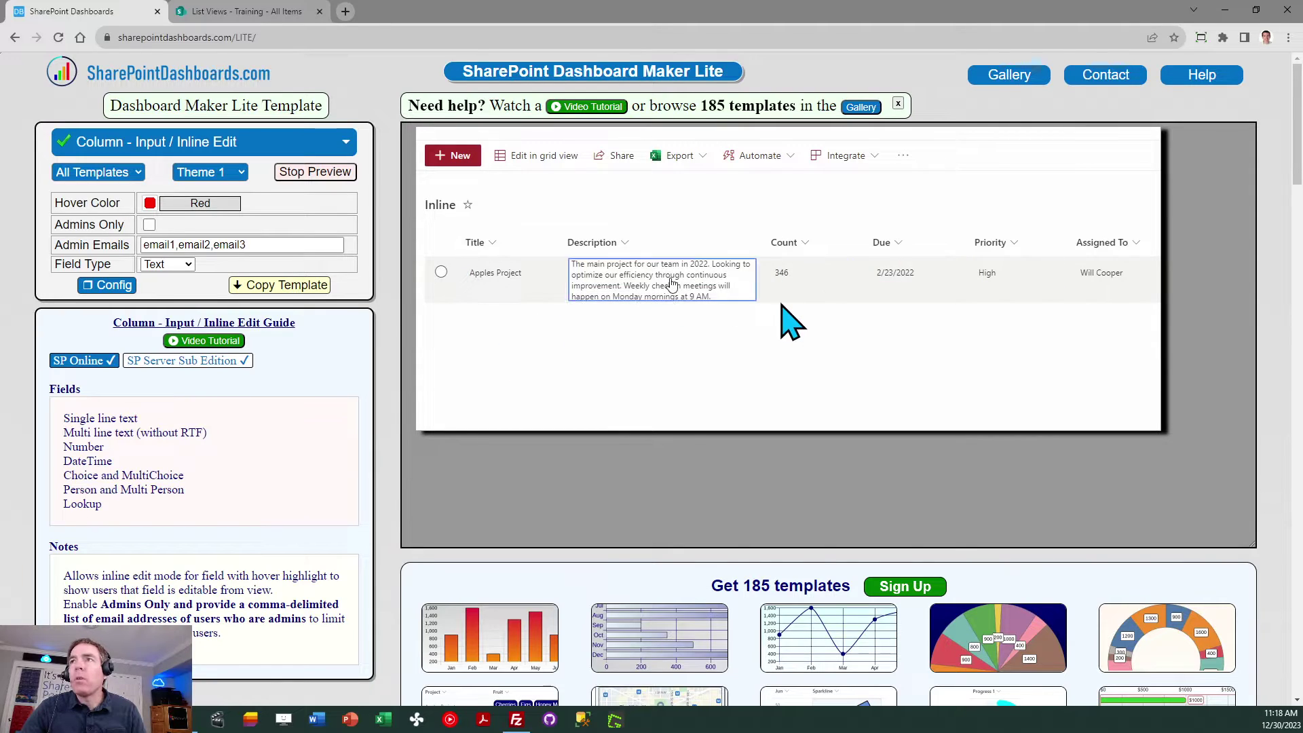
# Test editing the Apples Project title in the preview, then stop the preview.
pyautogui.click(536, 277)
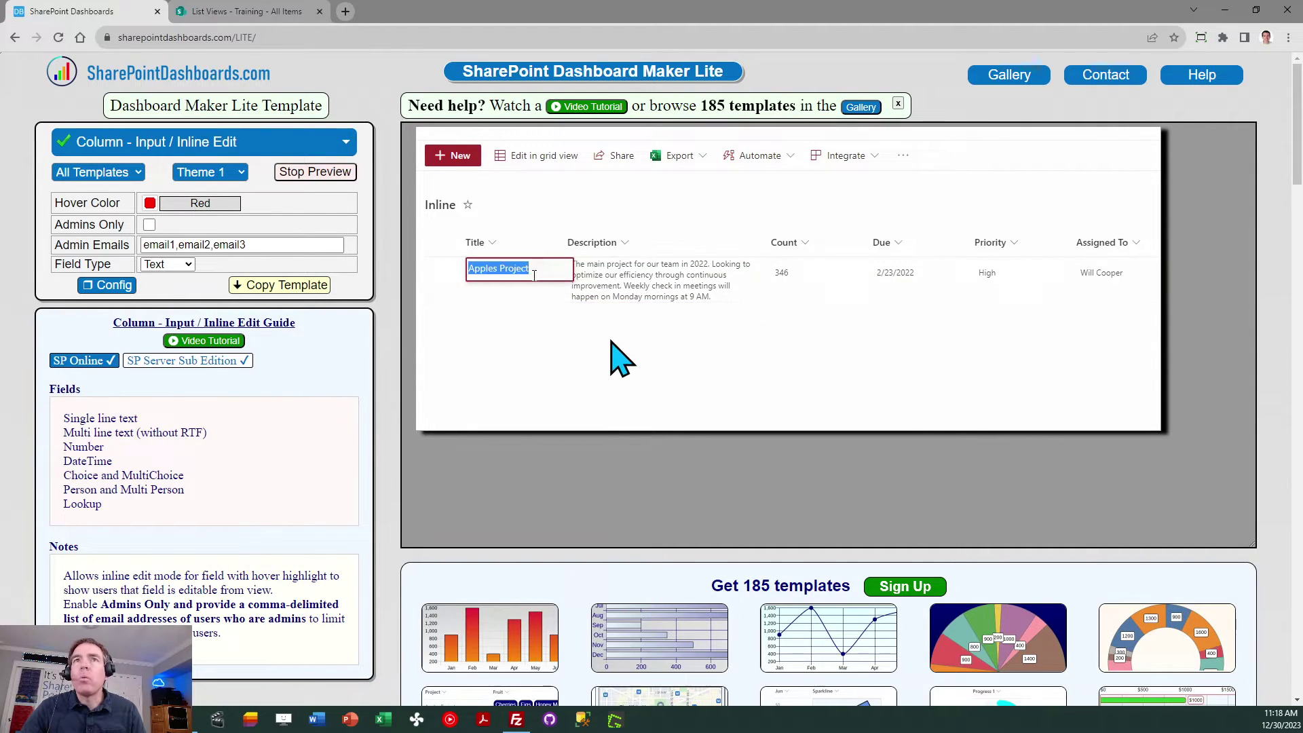
pyautogui.click(540, 283)
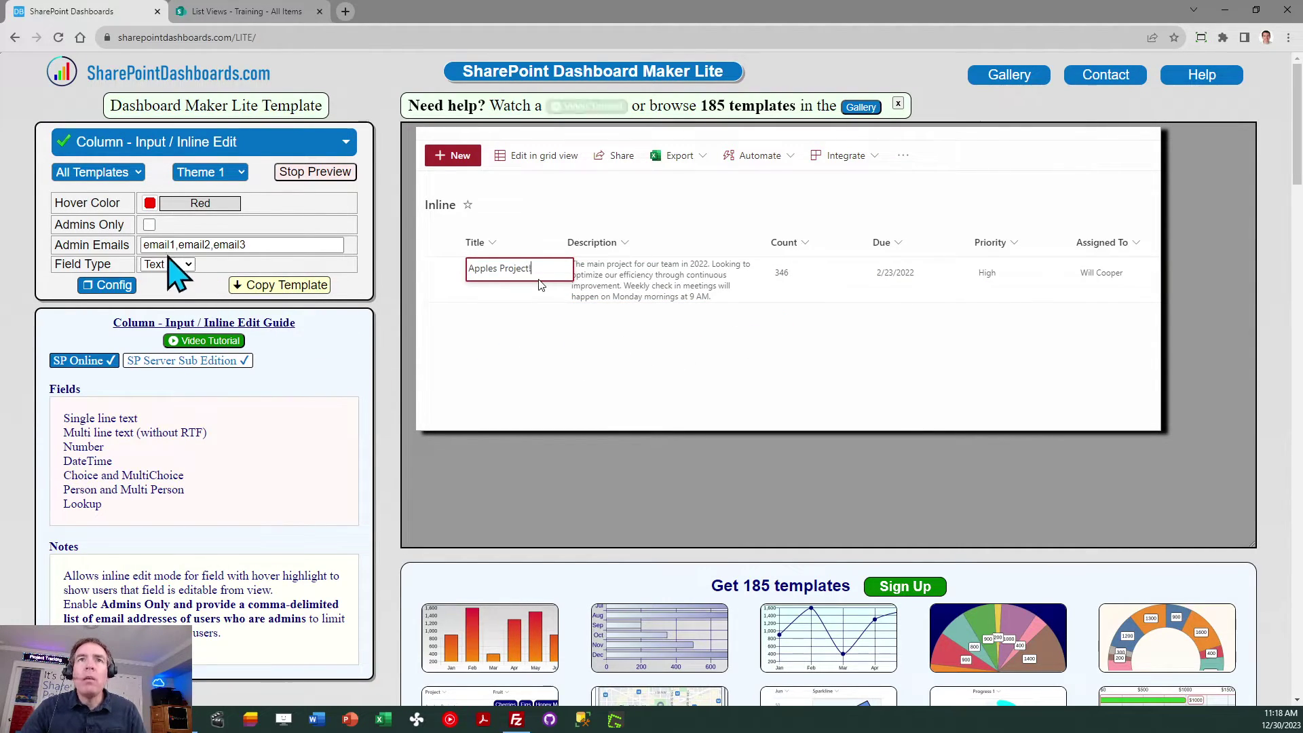
pyautogui.click(166, 249)
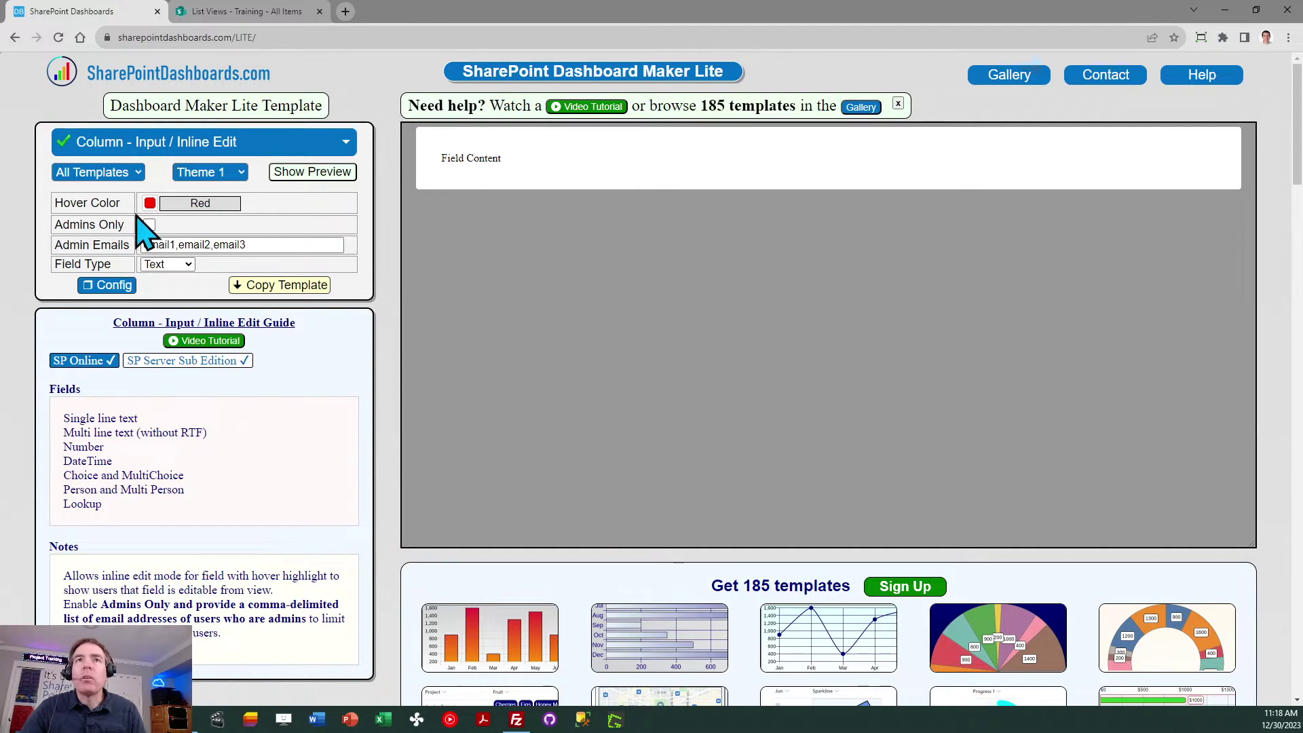
# Set the Inline Edit hover colour to LimeGreen with Text field type and copy the template.
pyautogui.click(150, 204)
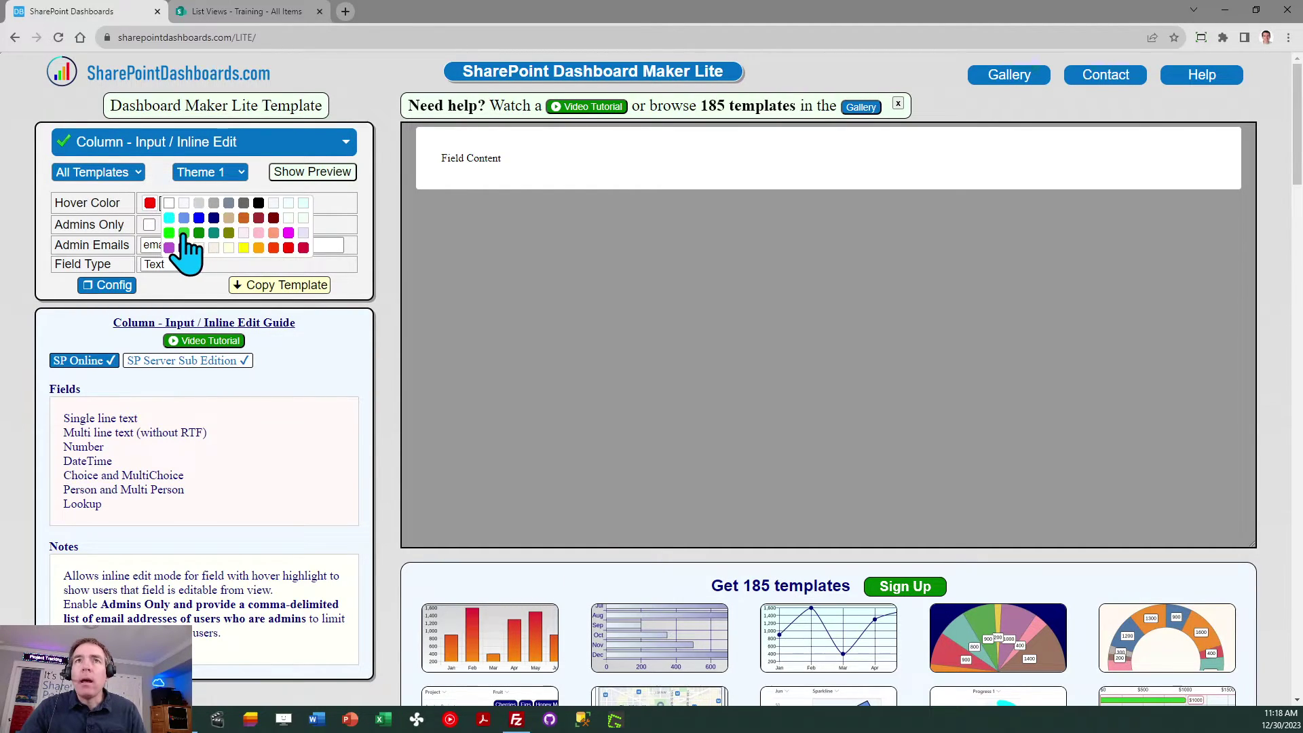
pyautogui.click(184, 233)
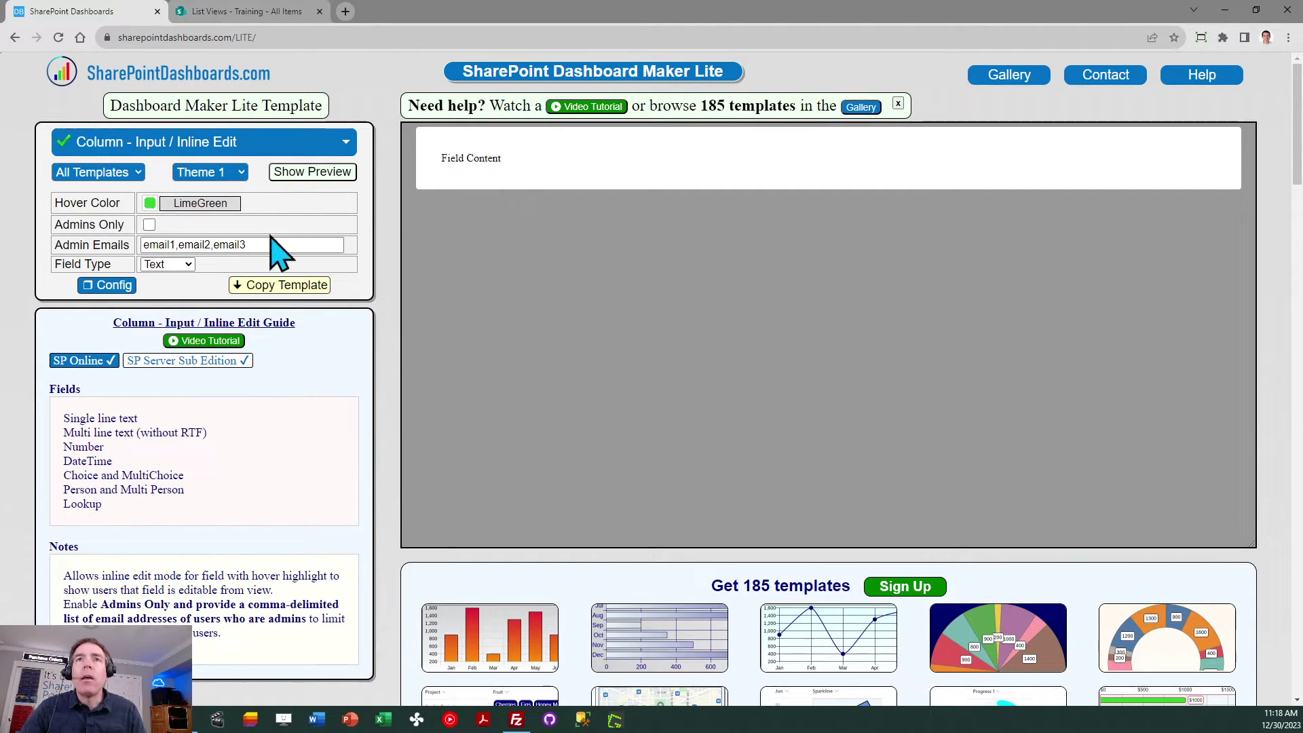
pyautogui.click(187, 274)
pyautogui.click(187, 274)
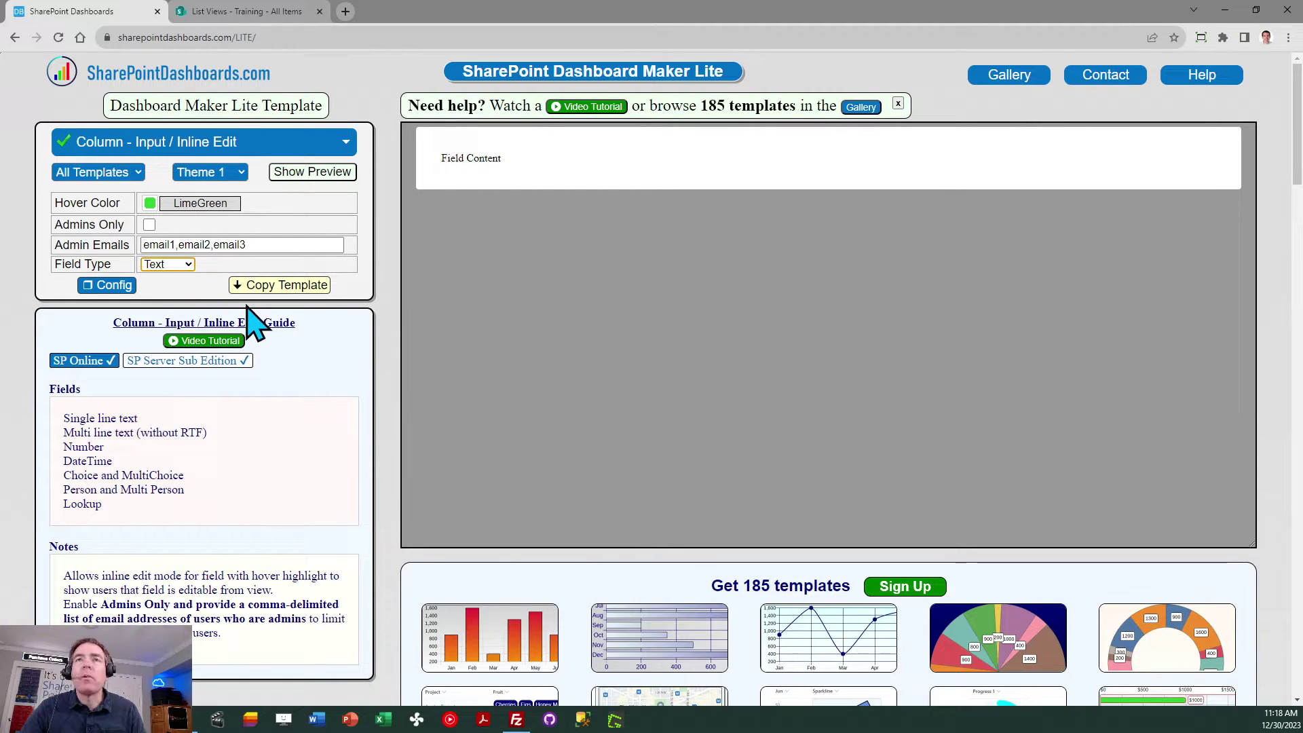
pyautogui.click(280, 285)
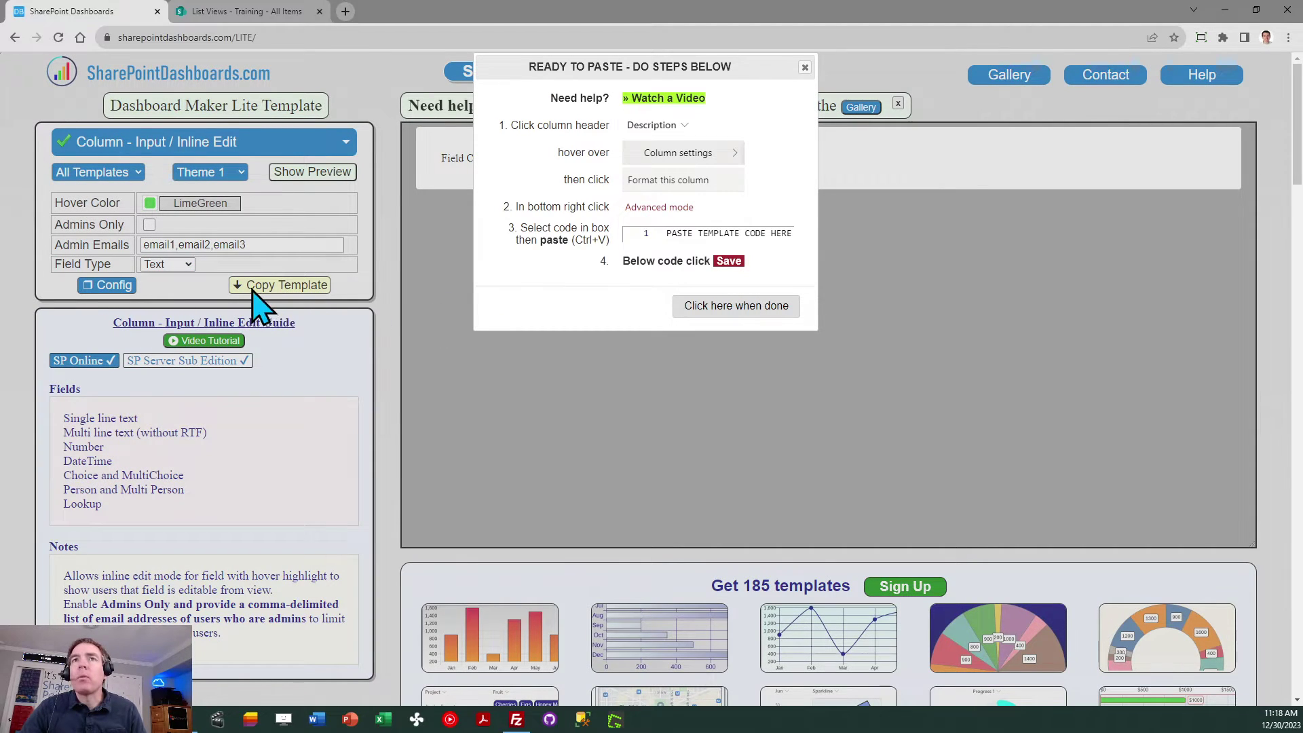
pyautogui.click(266, 12)
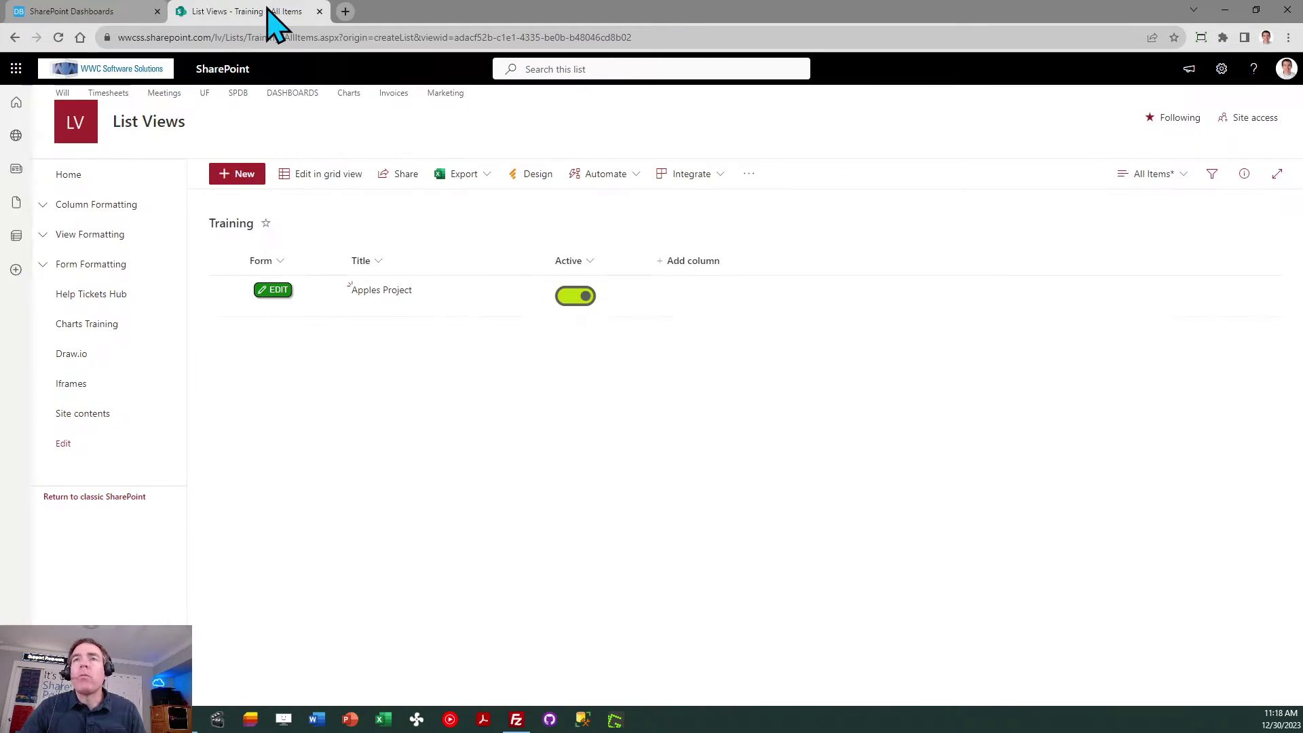
# Replace the Title column's formatting JSON with the copied Inline Edit template and save.
pyautogui.click(379, 262)
pyautogui.moveTo(414, 390)
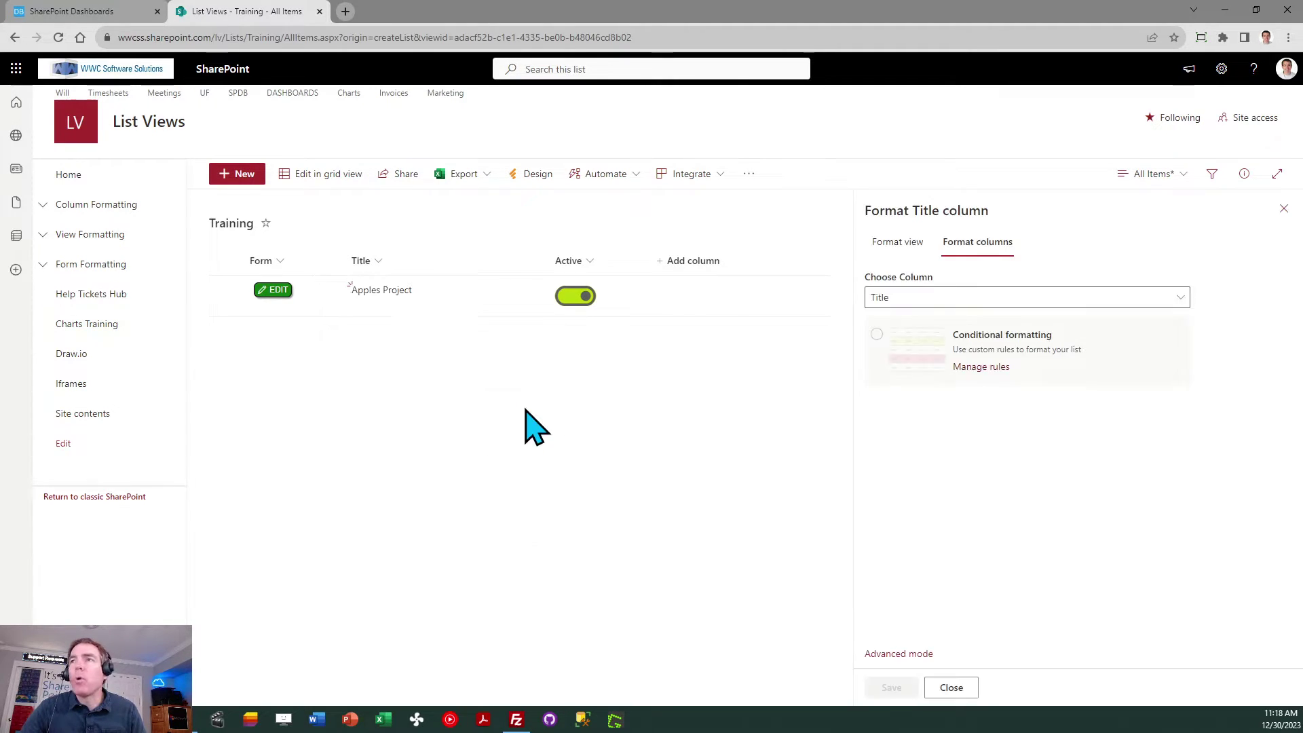
pyautogui.click(899, 653)
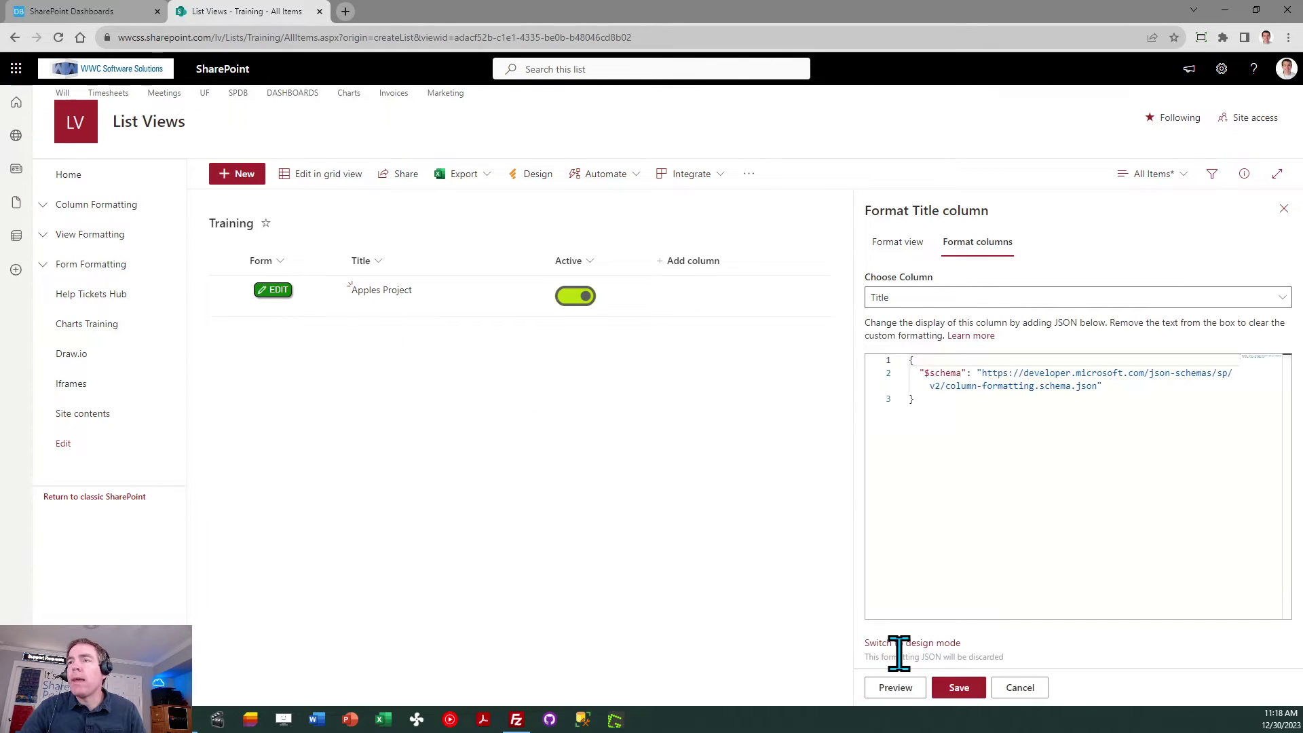
pyautogui.click(981, 488)
pyautogui.hotkey('ctrl', 'a')
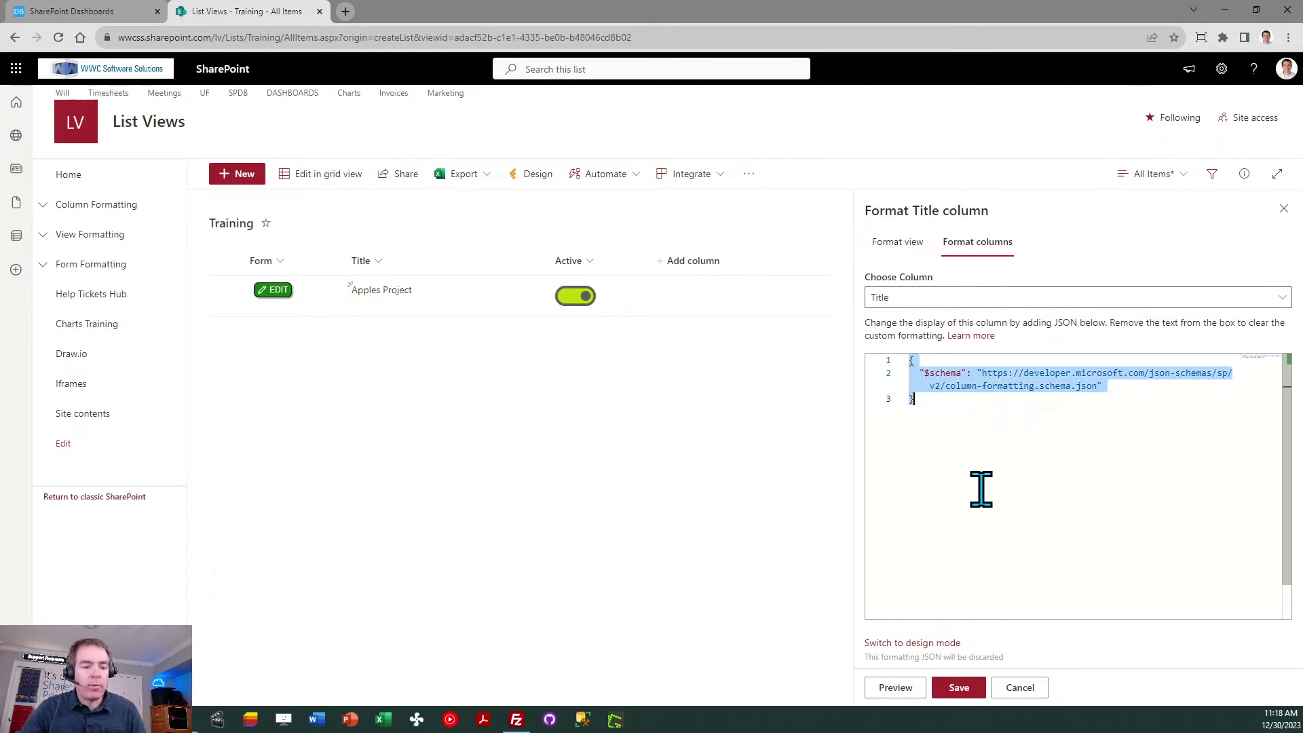
pyautogui.hotkey('ctrl', 'v')
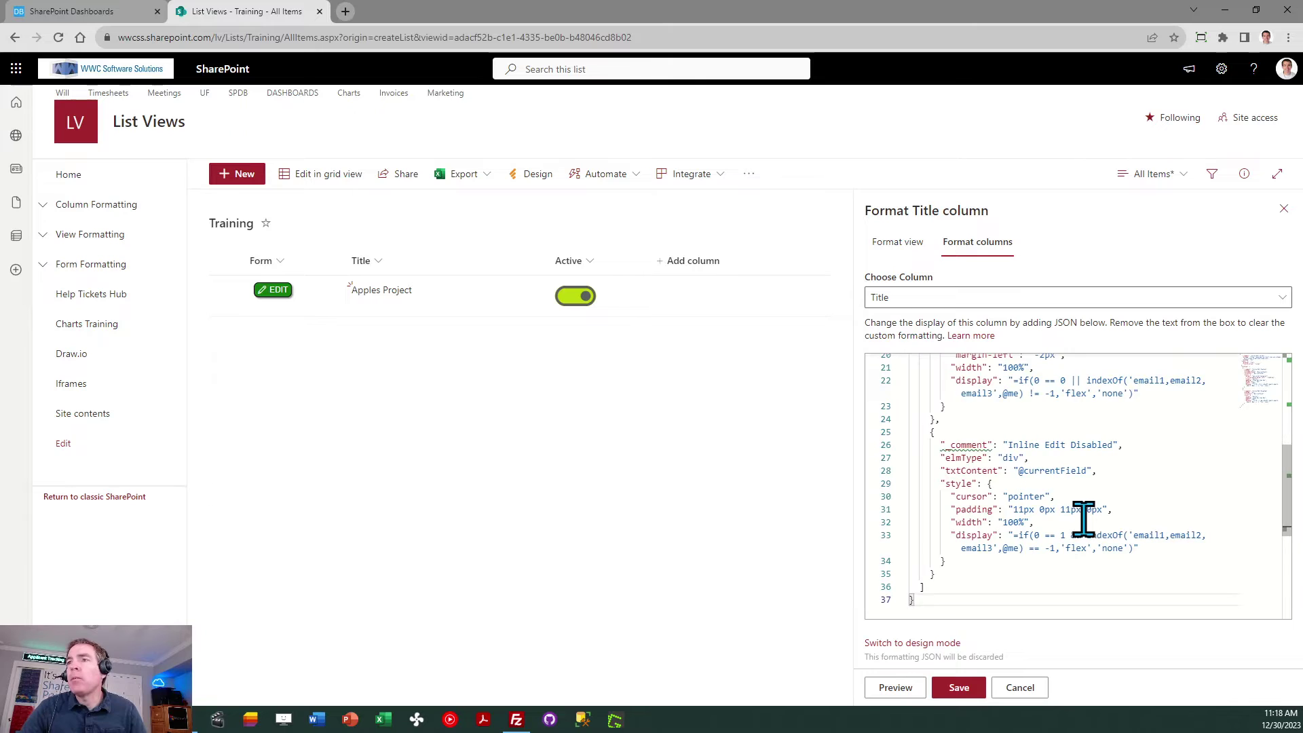
pyautogui.click(960, 694)
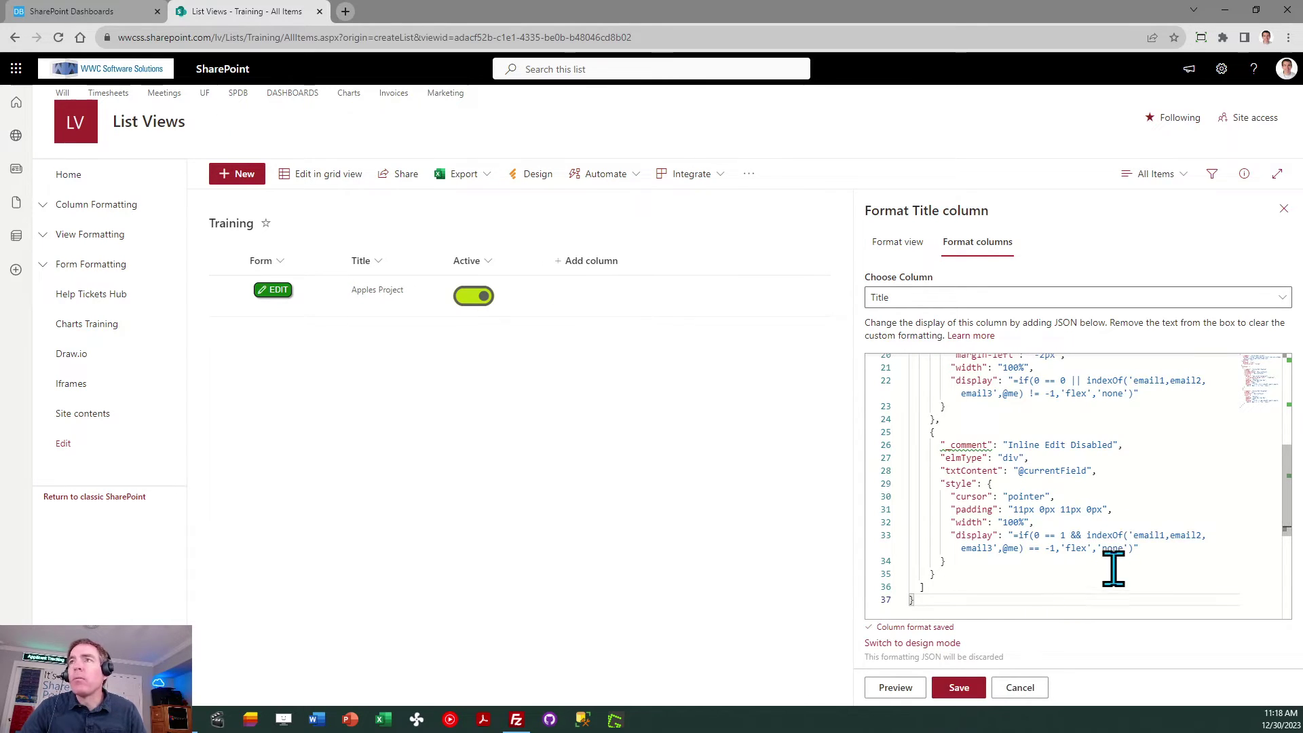
pyautogui.click(1283, 208)
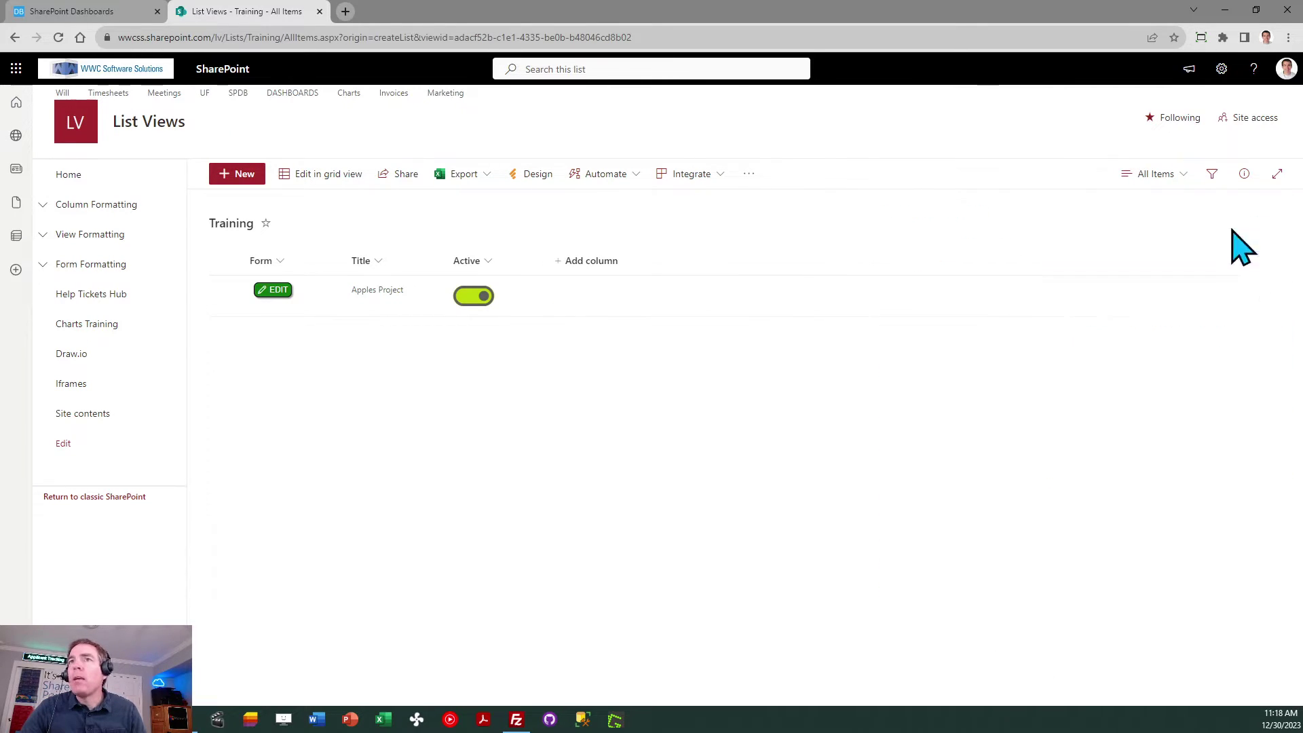
# Edit the Apples Project title inline, appending '!' to make it 'Apples Project!'.
pyautogui.click(401, 294)
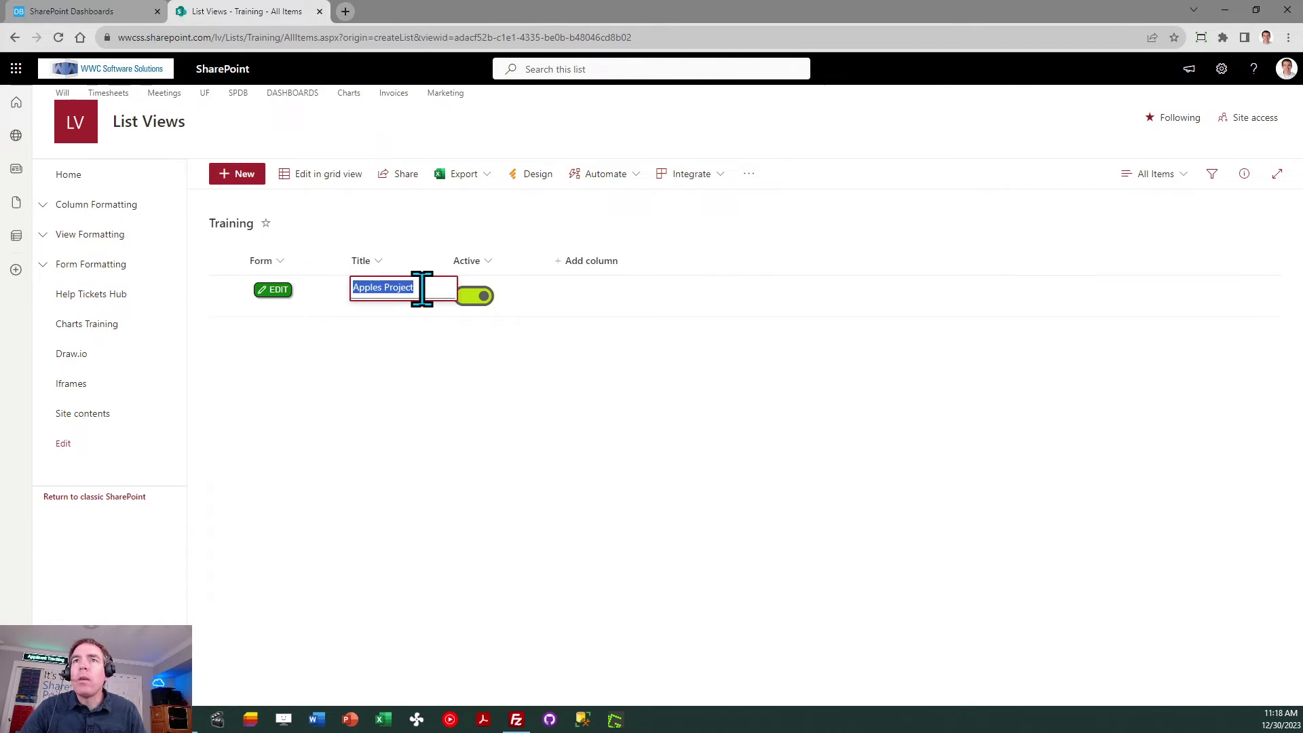
pyautogui.click(422, 289)
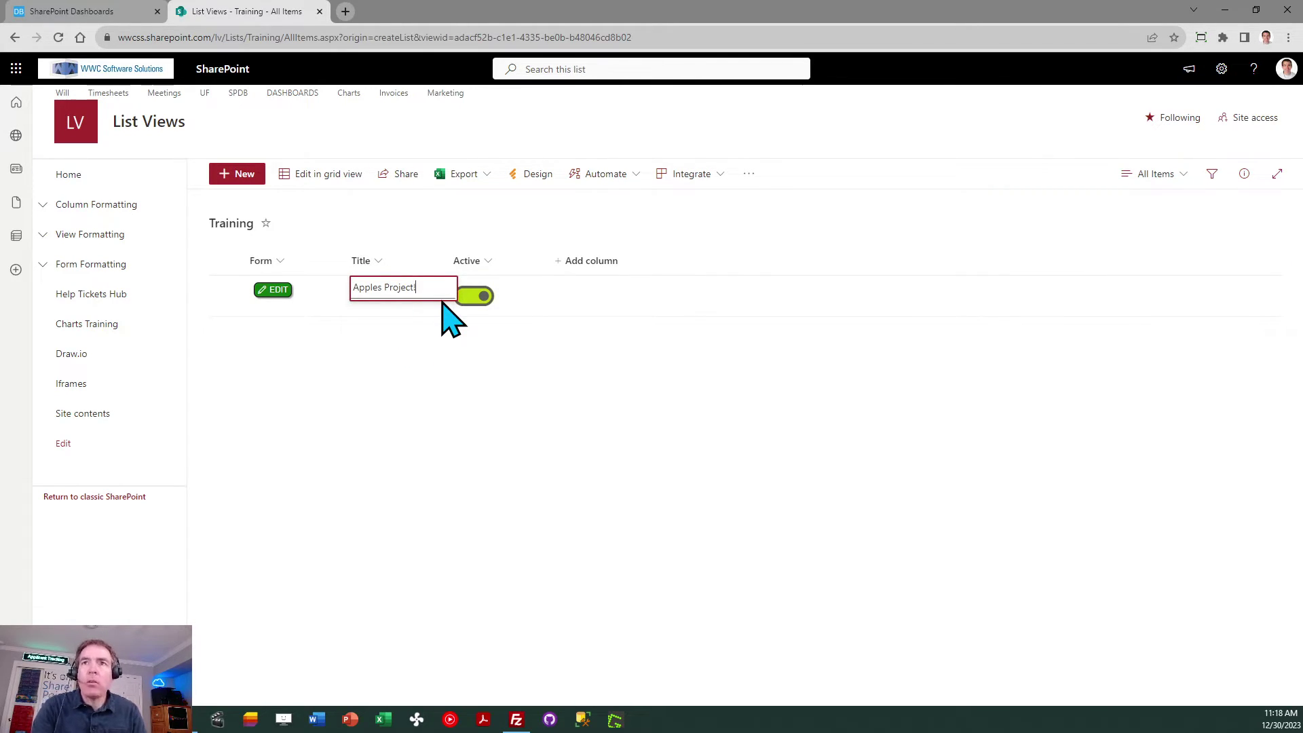
pyautogui.press('Return')
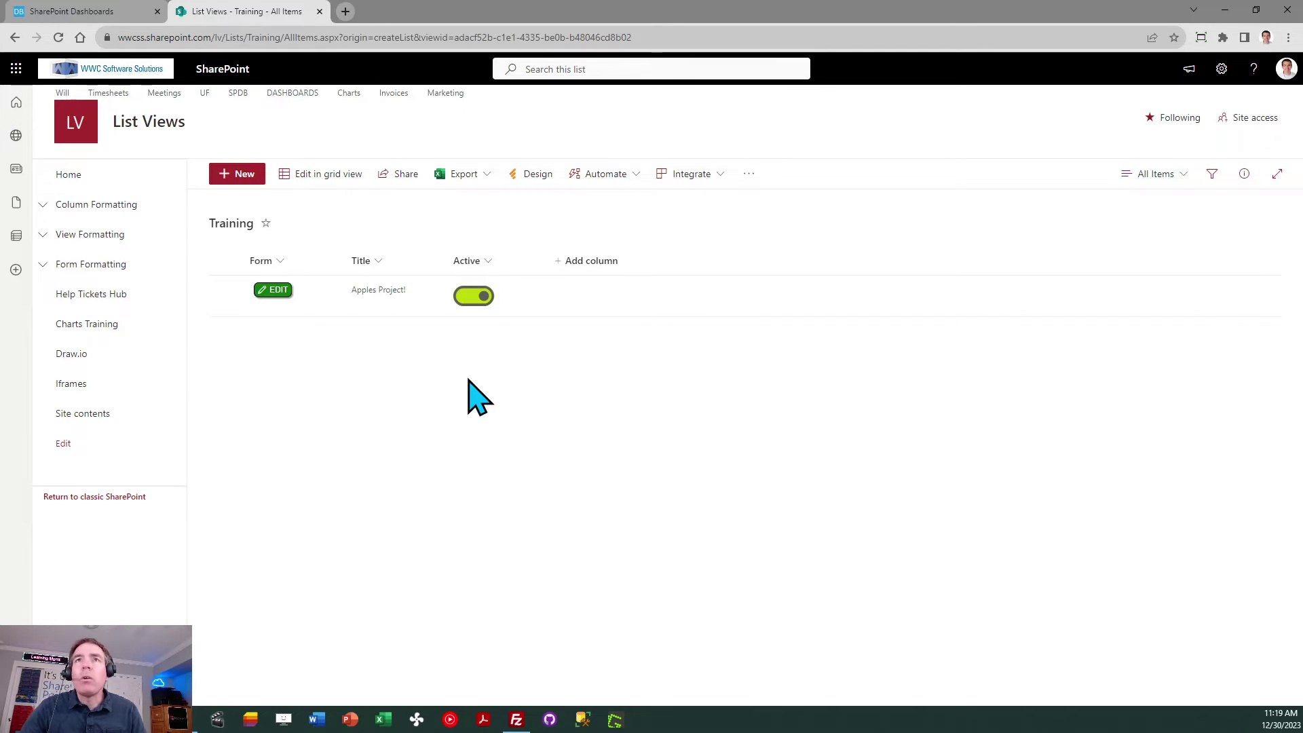
# In grid view, add Bananas Project, Cherries Project, Donuts Project and Eggplant Projects, then exit grid view.
pyautogui.click(313, 182)
pyautogui.click(370, 348)
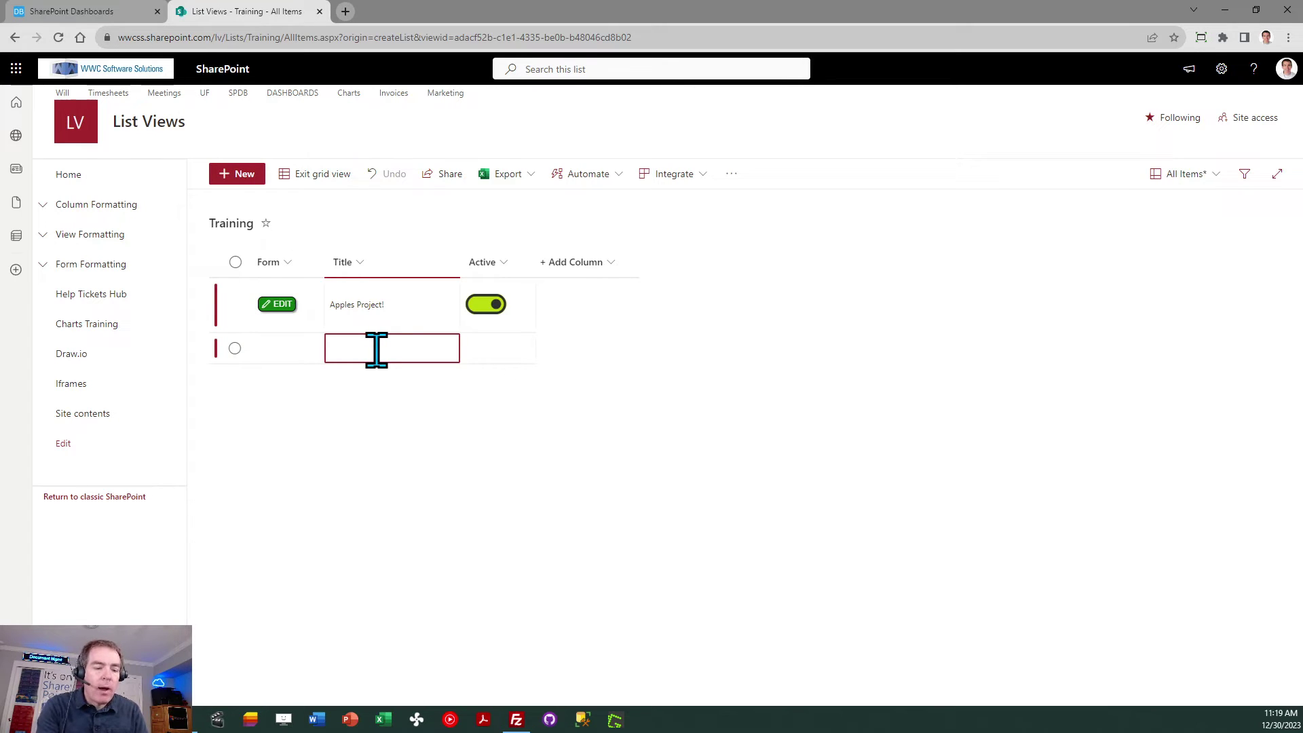
pyautogui.write('Bananas Proje')
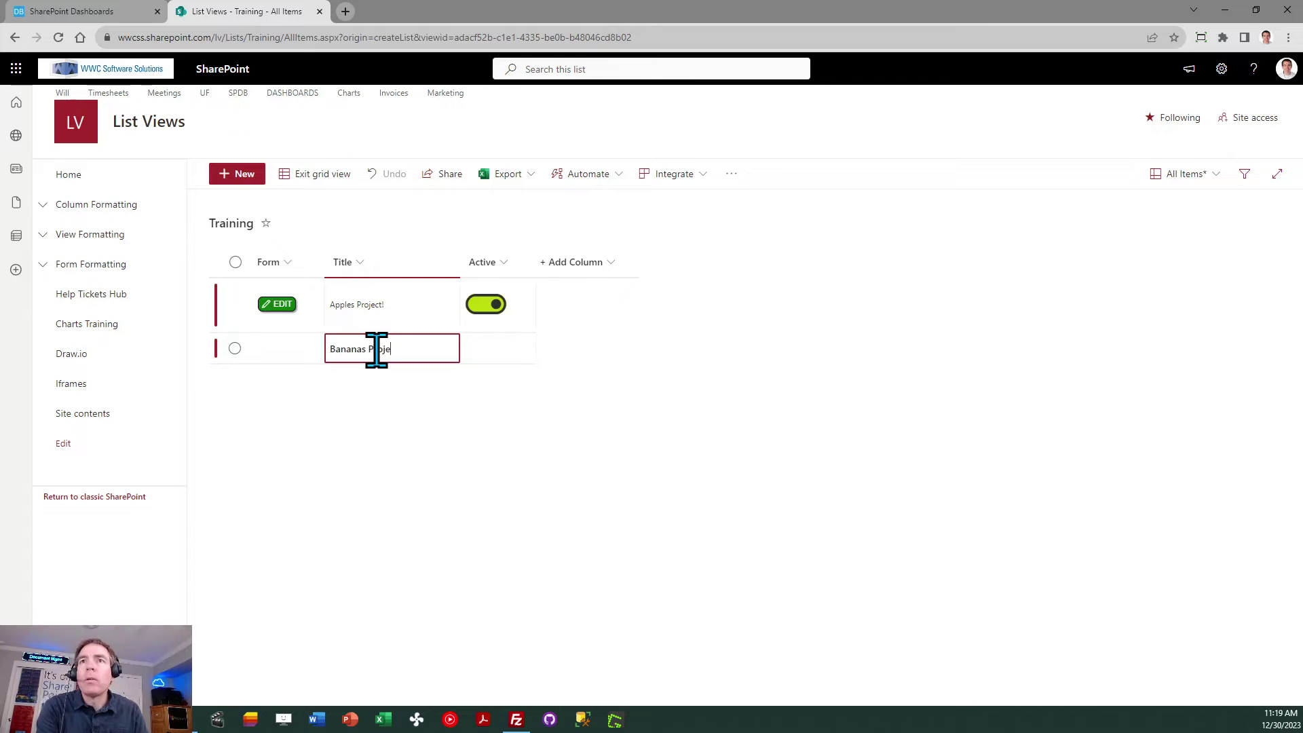
pyautogui.write('ct')
pyautogui.press('Return')
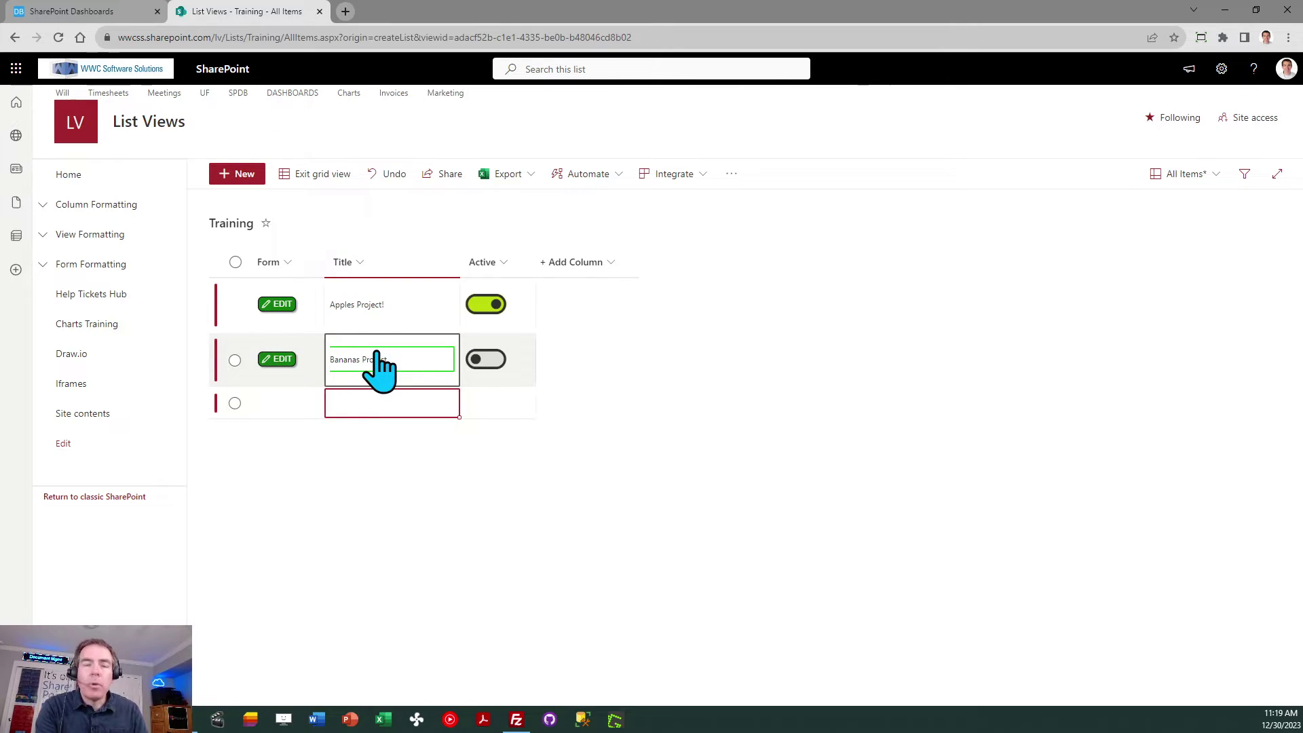
pyautogui.write('CH')
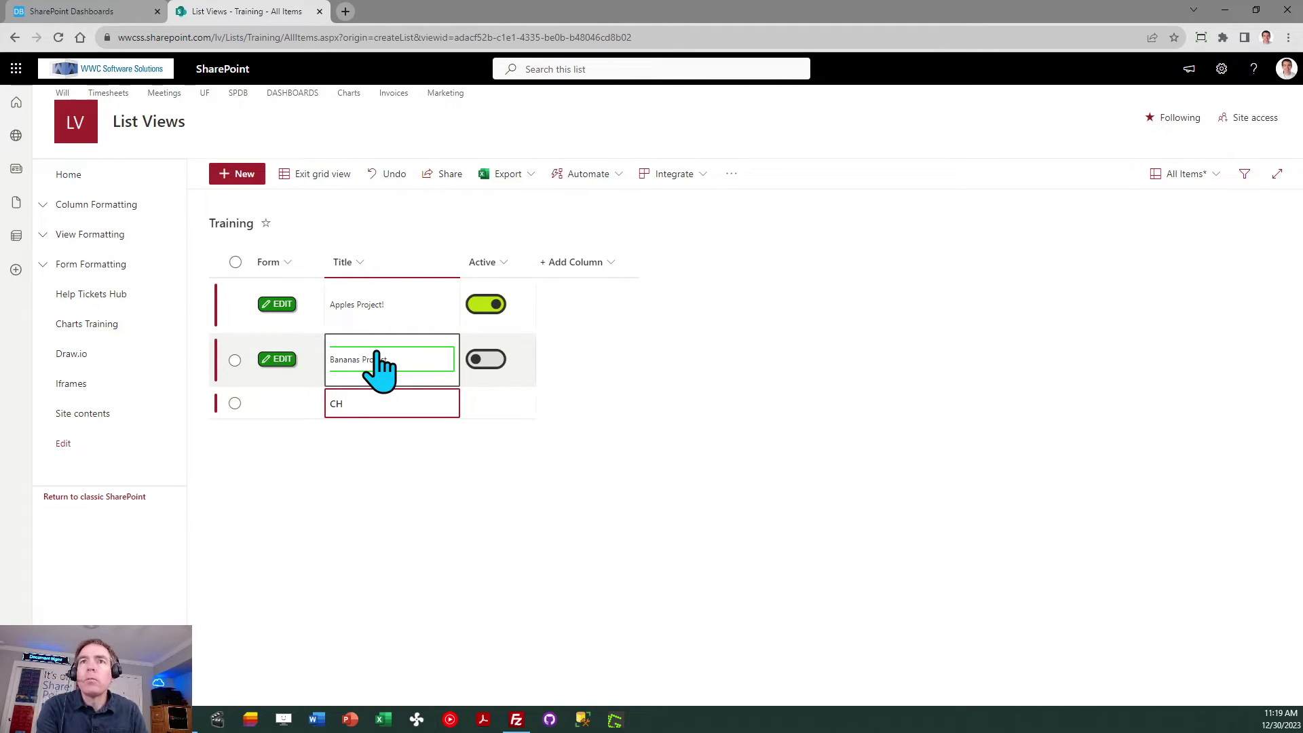
pyautogui.write('eerries Project')
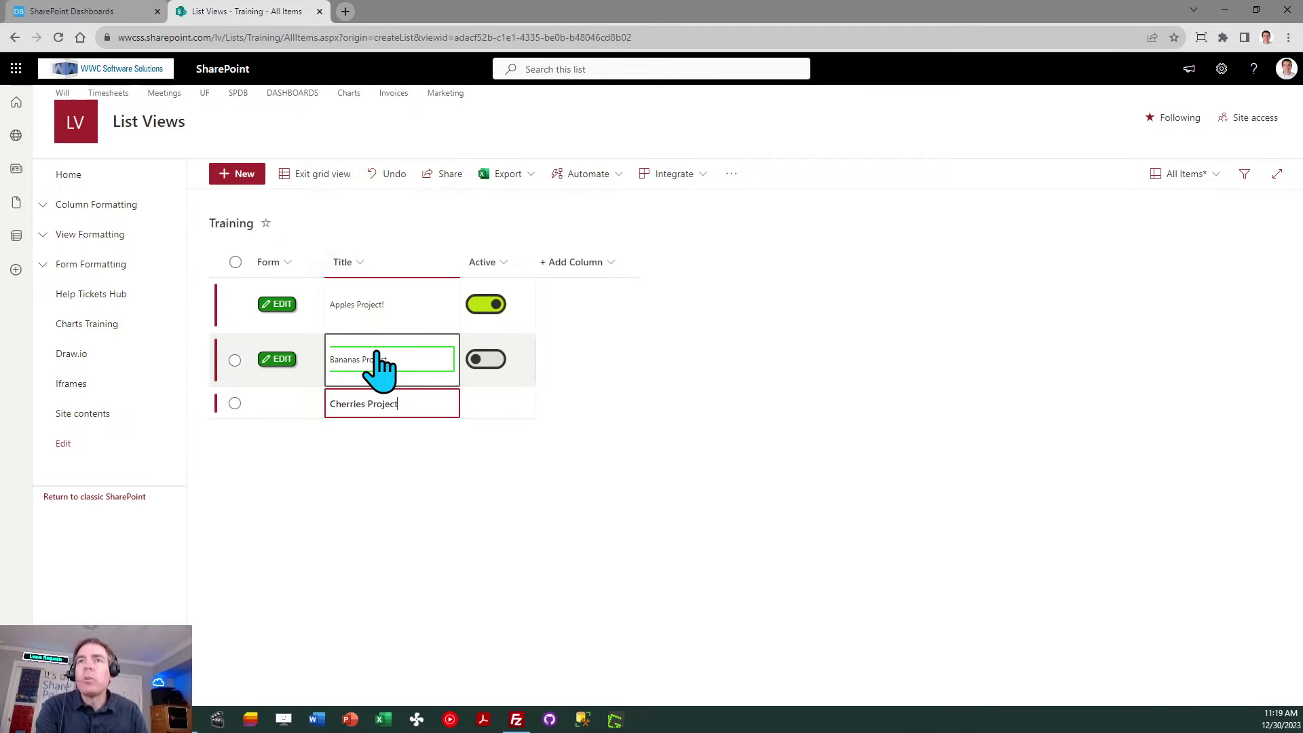
pyautogui.press('Tab')
pyautogui.press('Tab')
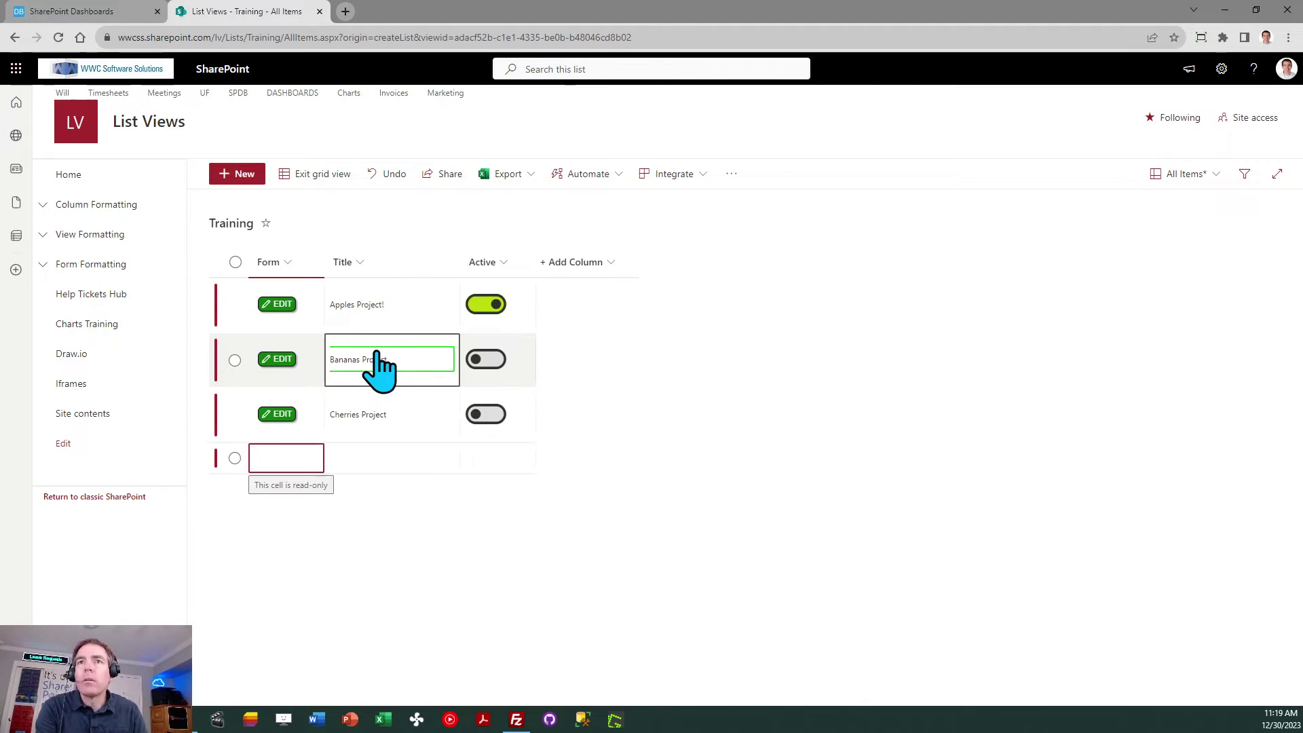
pyautogui.write('Donuts')
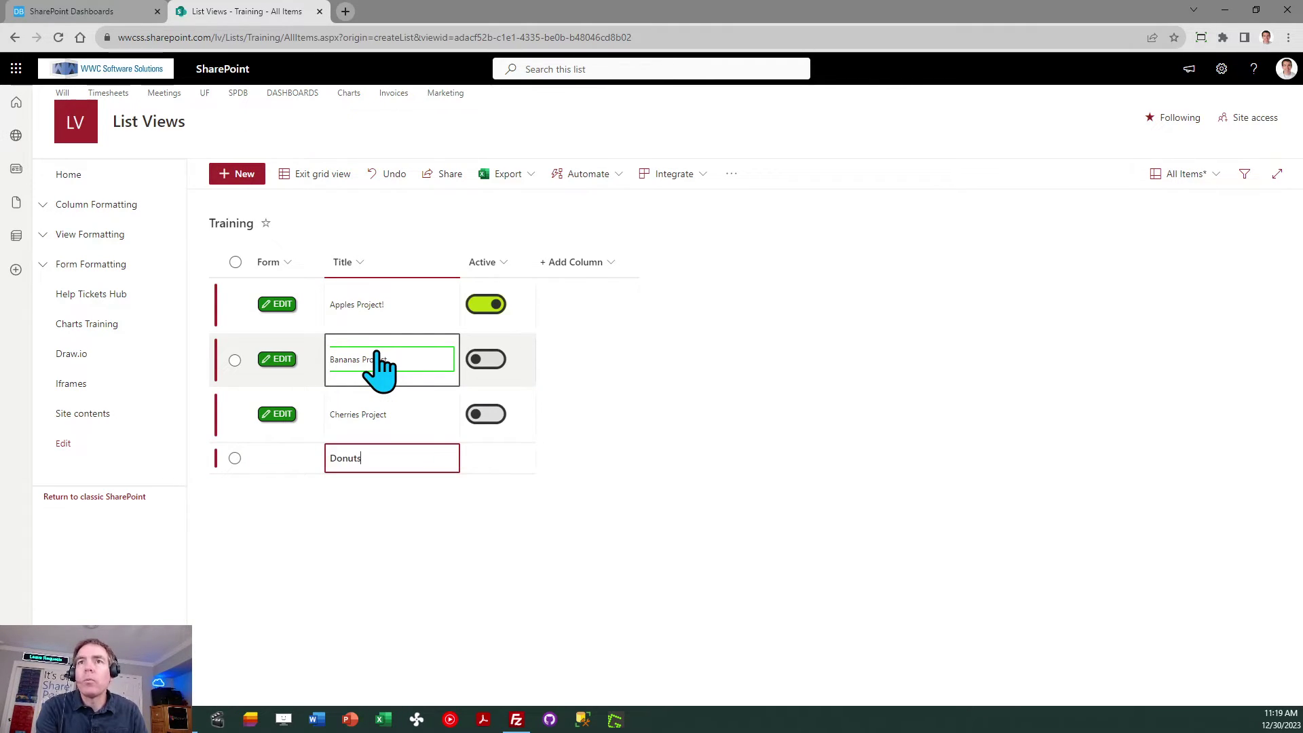
pyautogui.write(' Project')
pyautogui.press('Tab')
pyautogui.press('Tab')
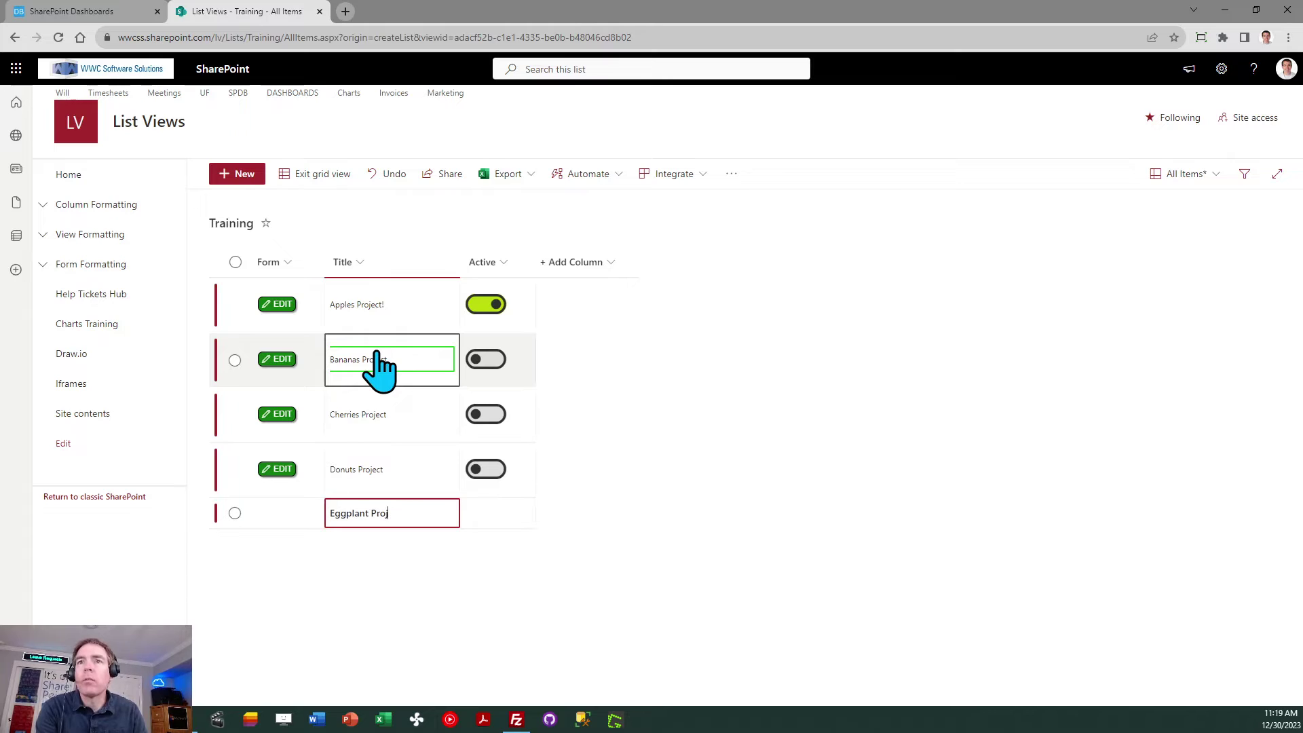
pyautogui.press('Tab')
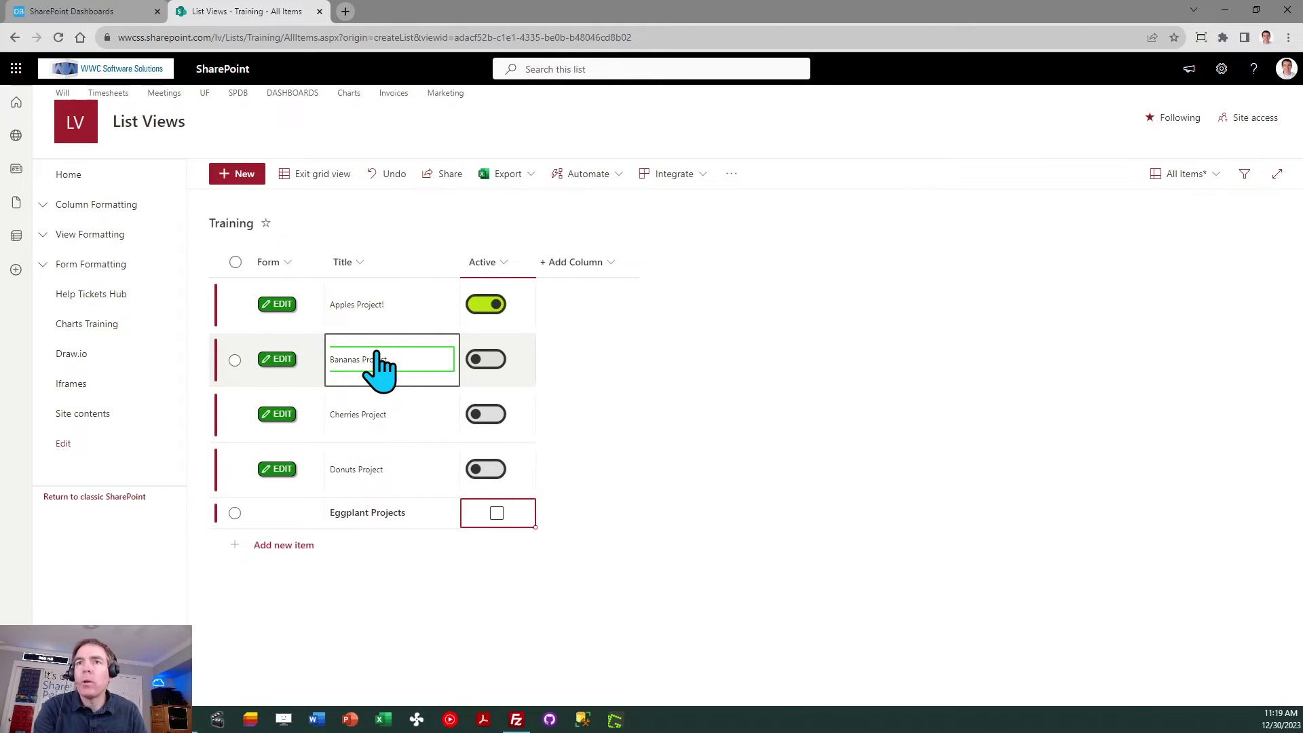
pyautogui.click(473, 356)
pyautogui.click(321, 175)
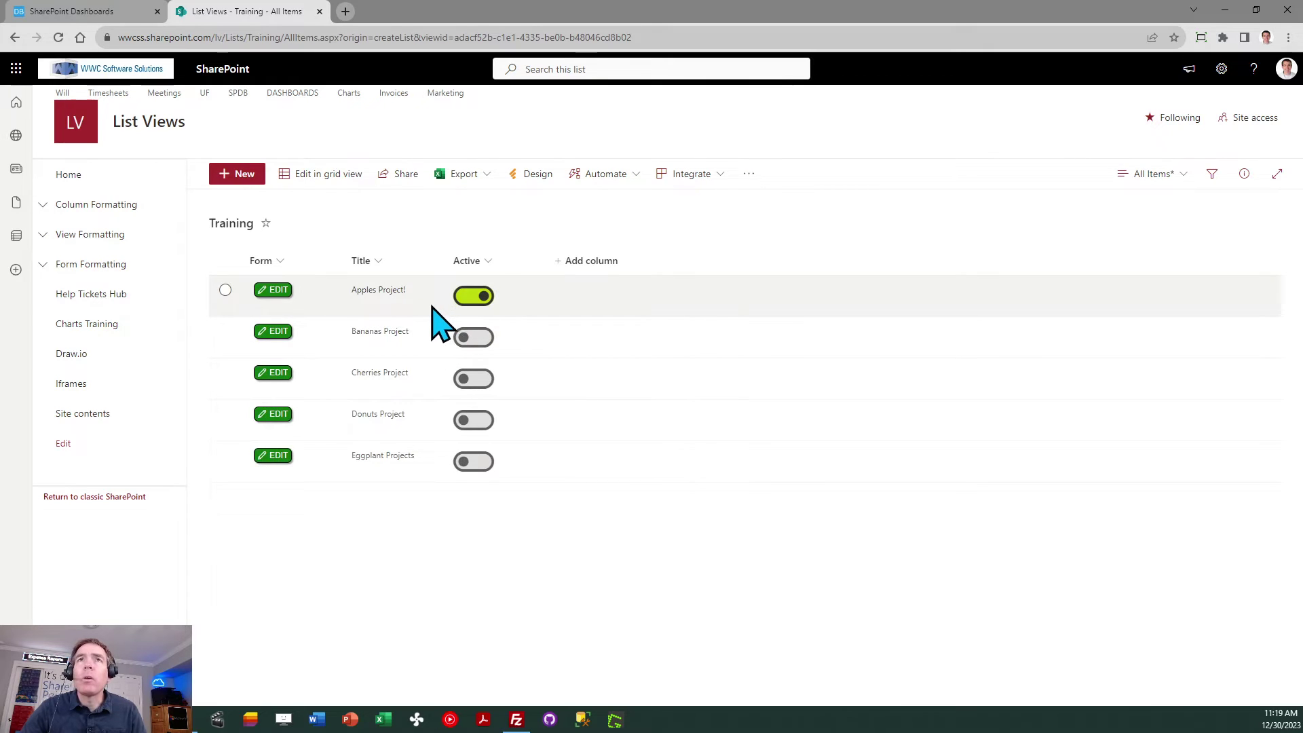
# In Dashboard Maker Lite, load the 'View - Rows / Custom Formatting' template.
pyautogui.click(101, 12)
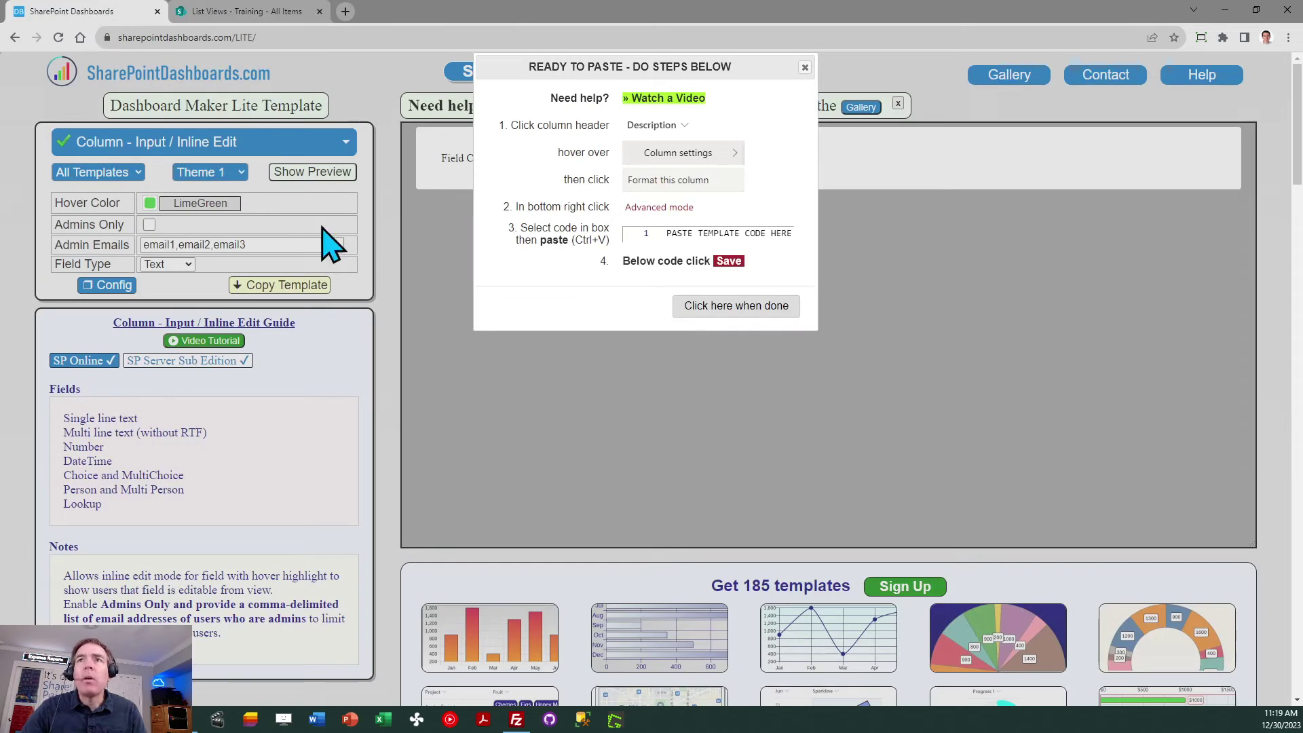
pyautogui.click(699, 309)
pyautogui.click(798, 394)
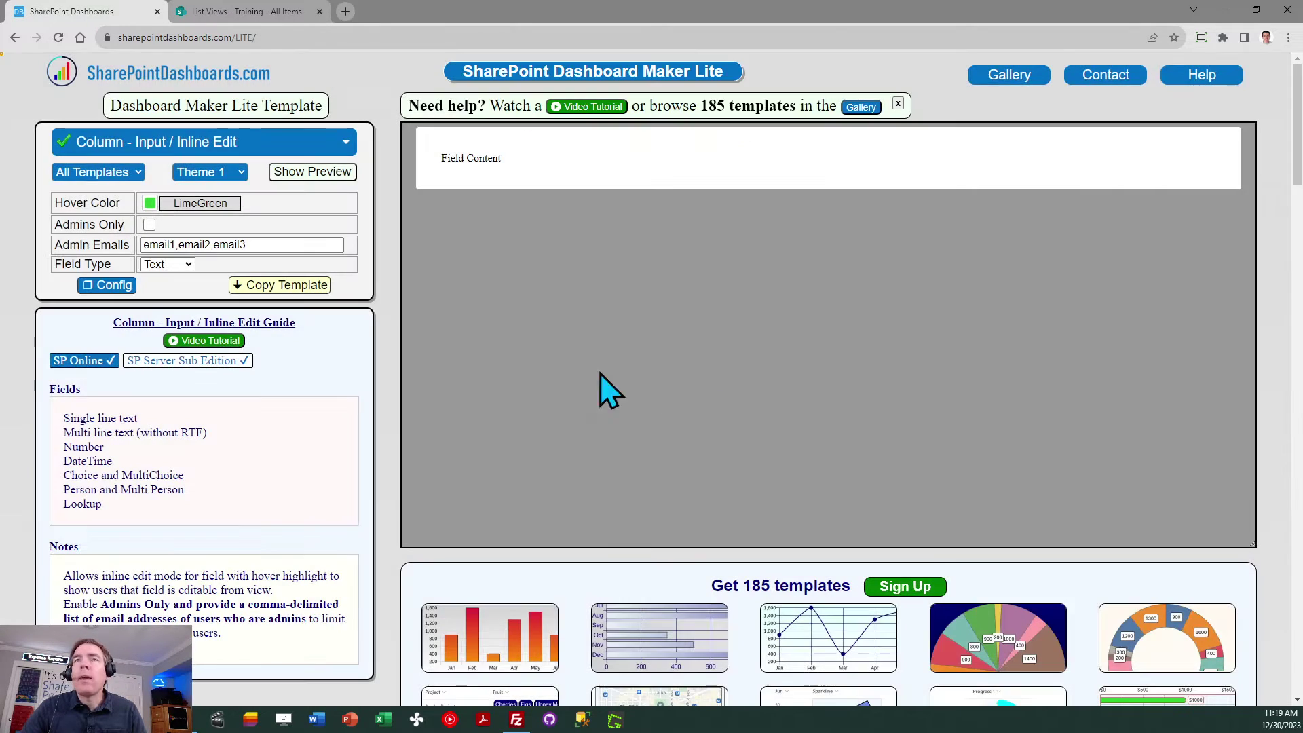
pyautogui.click(346, 143)
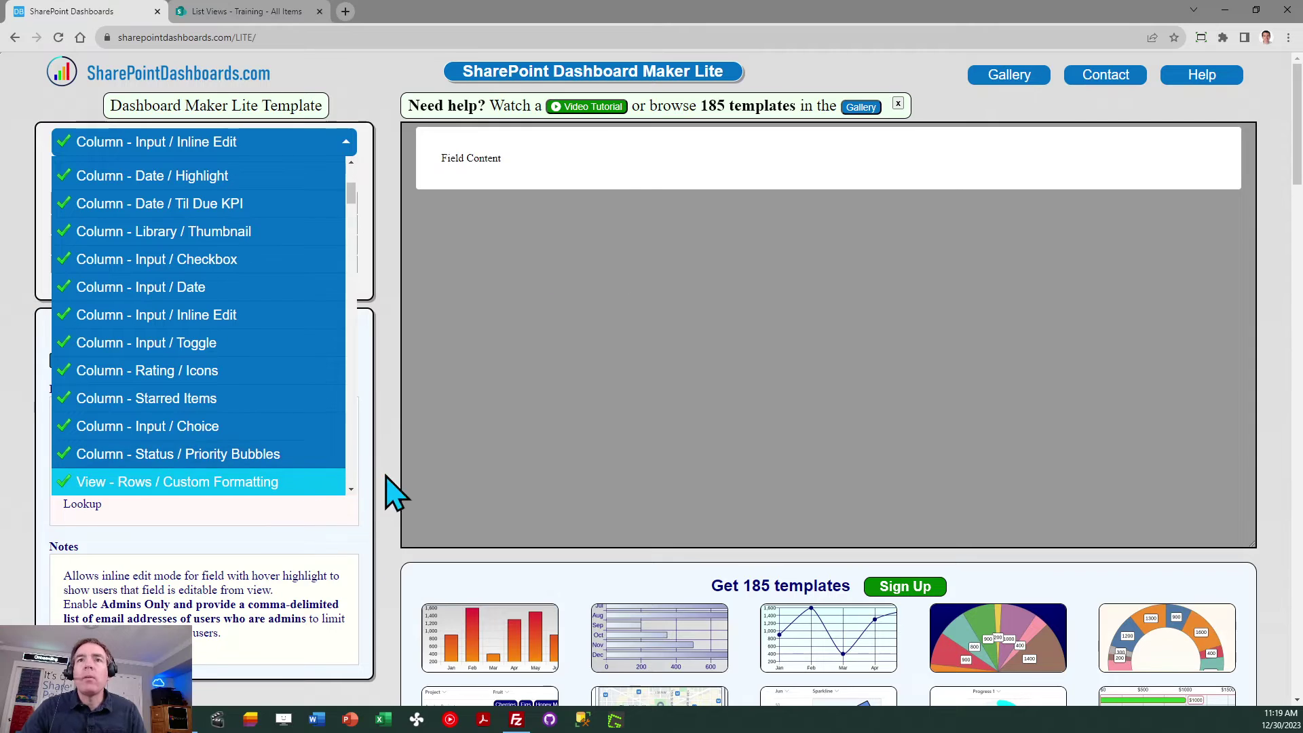
pyautogui.click(350, 490)
pyautogui.click(350, 490)
pyautogui.moveTo(201, 207)
pyautogui.moveTo(207, 435)
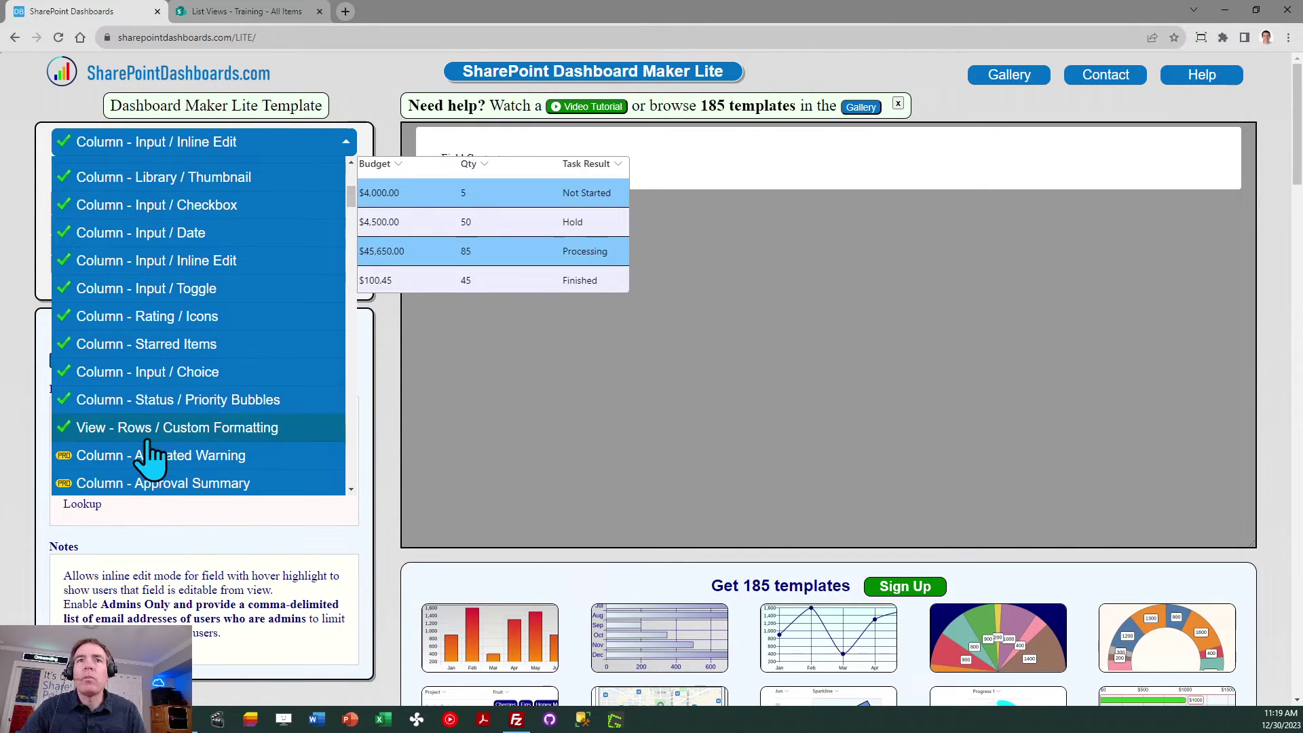
pyautogui.click(170, 431)
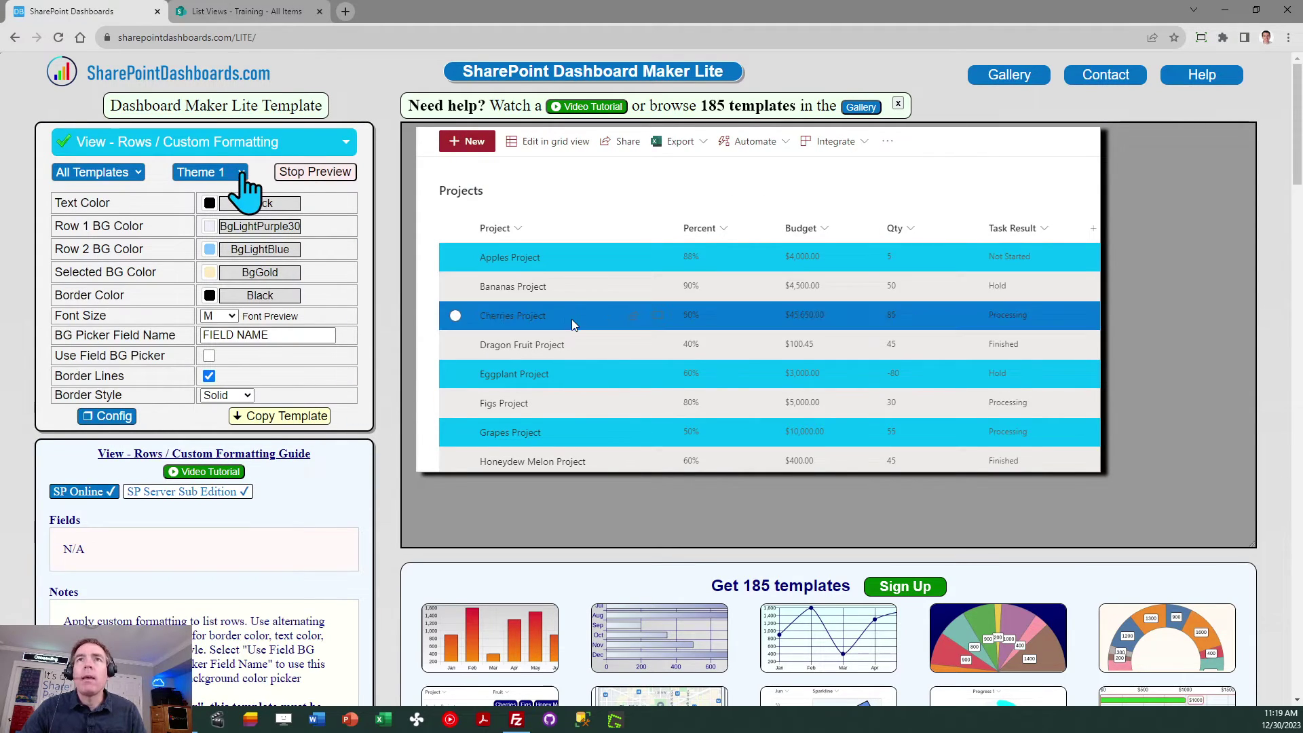
# Preview Themes 2 and 3, settle on Theme 1, and copy the row template code.
pyautogui.click(234, 172)
pyautogui.click(239, 203)
pyautogui.click(234, 174)
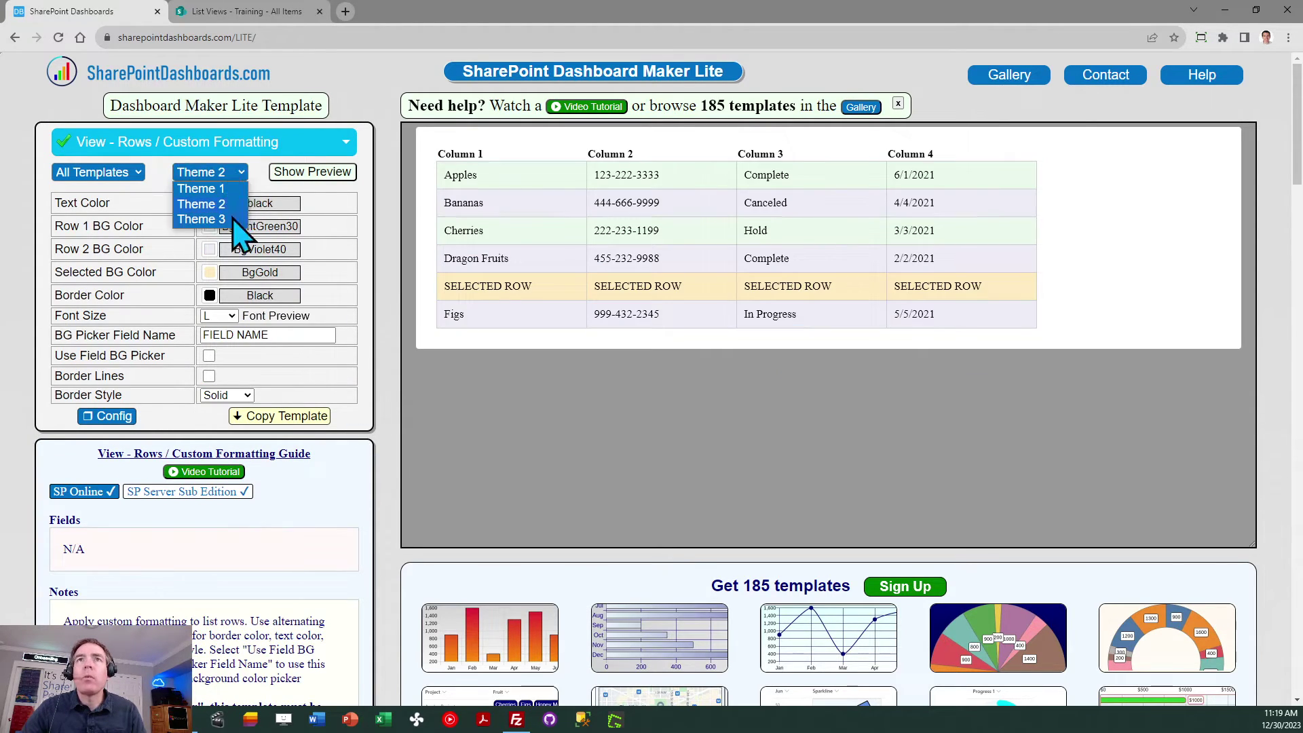
pyautogui.click(224, 175)
pyautogui.click(237, 175)
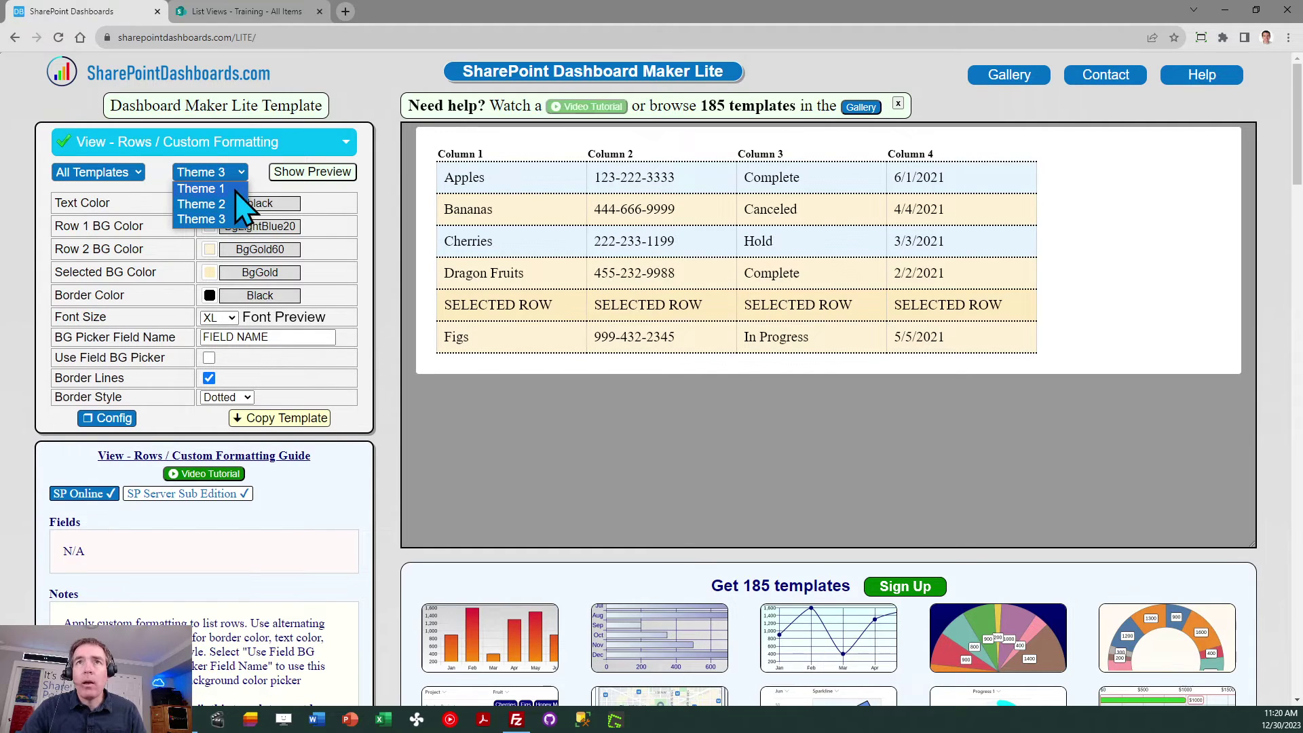
pyautogui.click(236, 190)
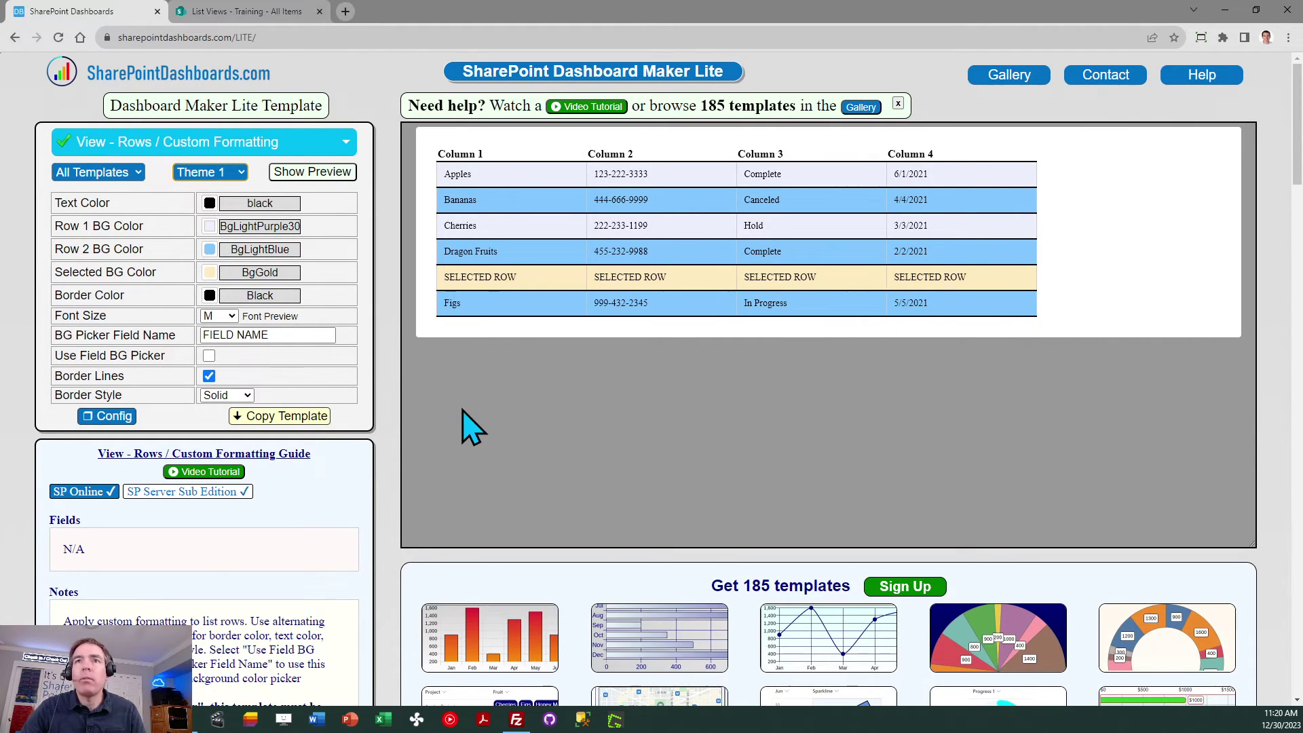
pyautogui.click(293, 420)
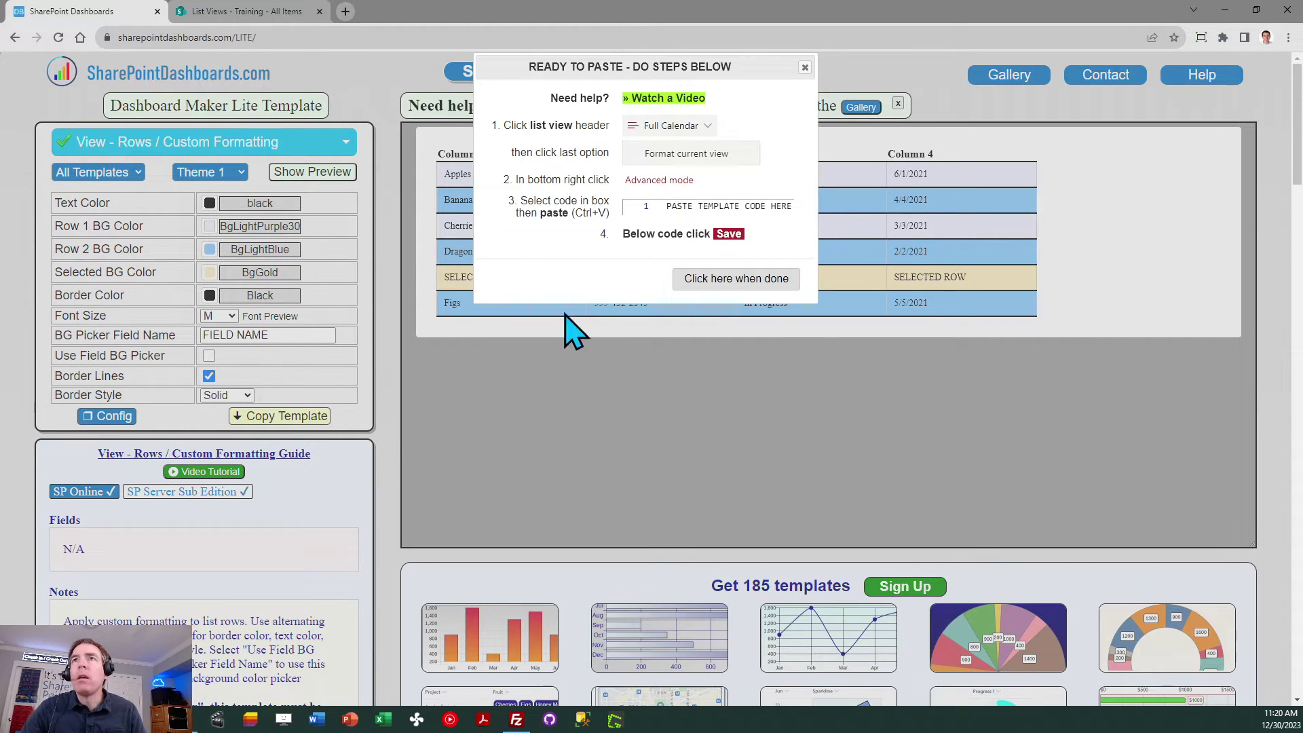
# Replace the current view's formatting JSON with the row template, save, and select the Bananas row.
pyautogui.click(239, 14)
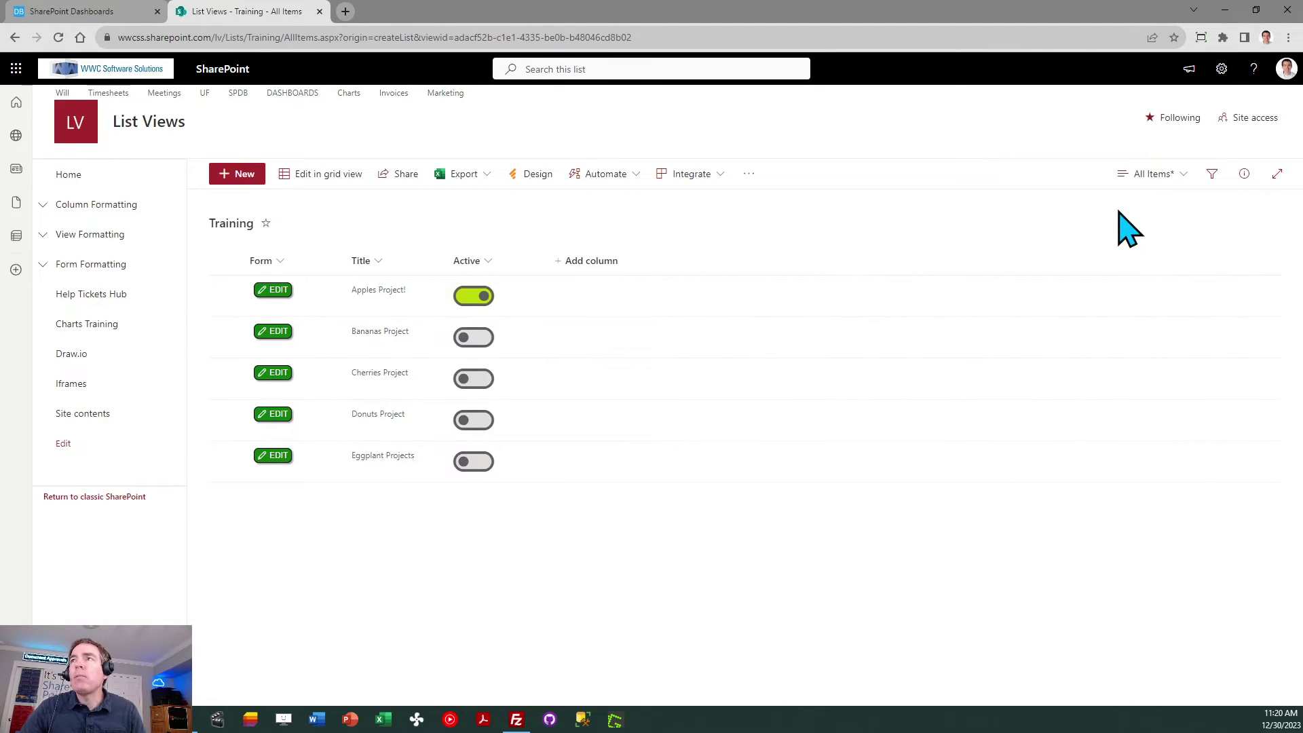
pyautogui.click(1148, 182)
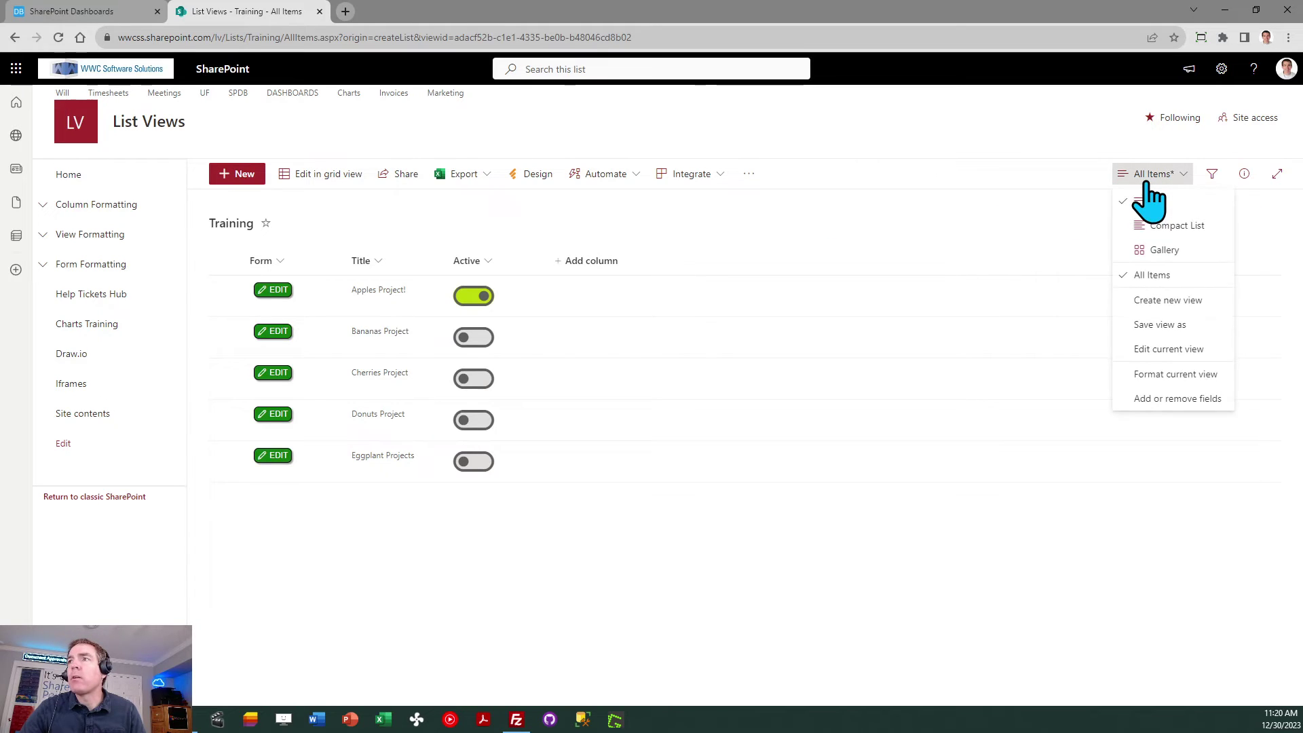
pyautogui.click(1172, 374)
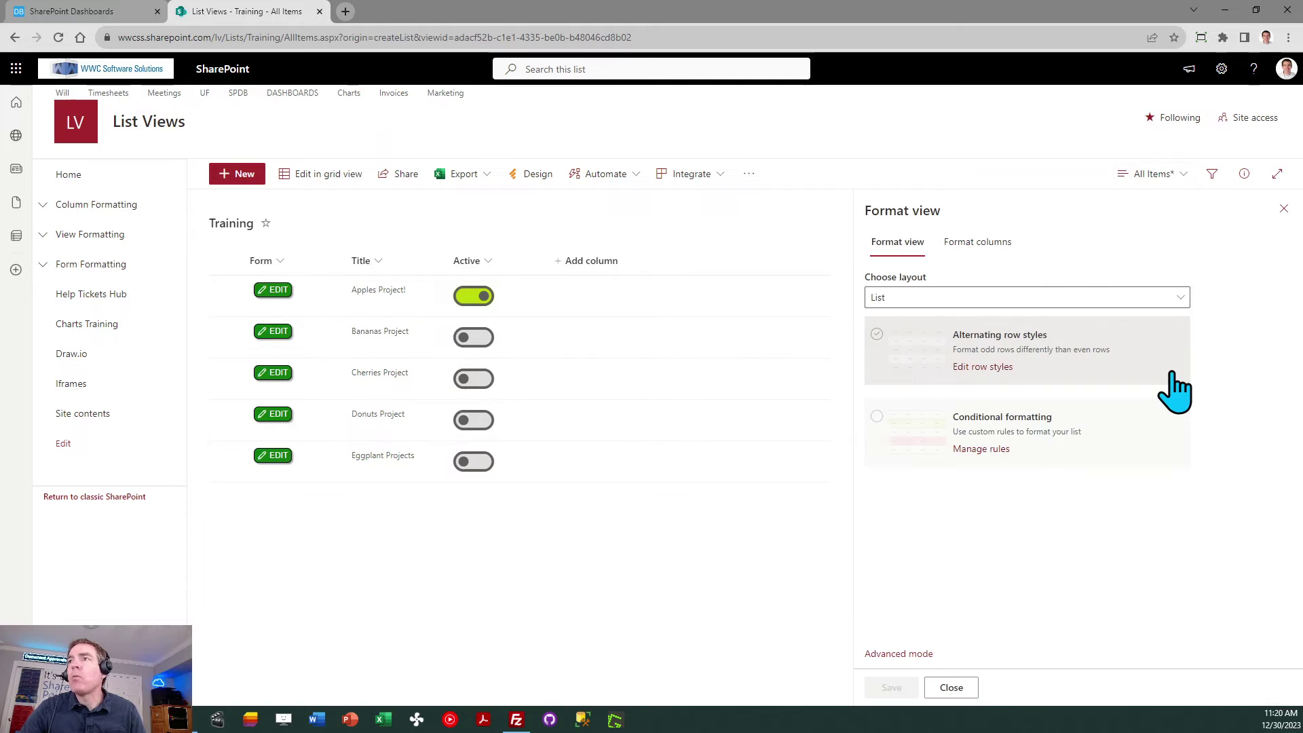
pyautogui.click(912, 654)
pyautogui.click(954, 520)
pyautogui.hotkey('ctrl', 'a')
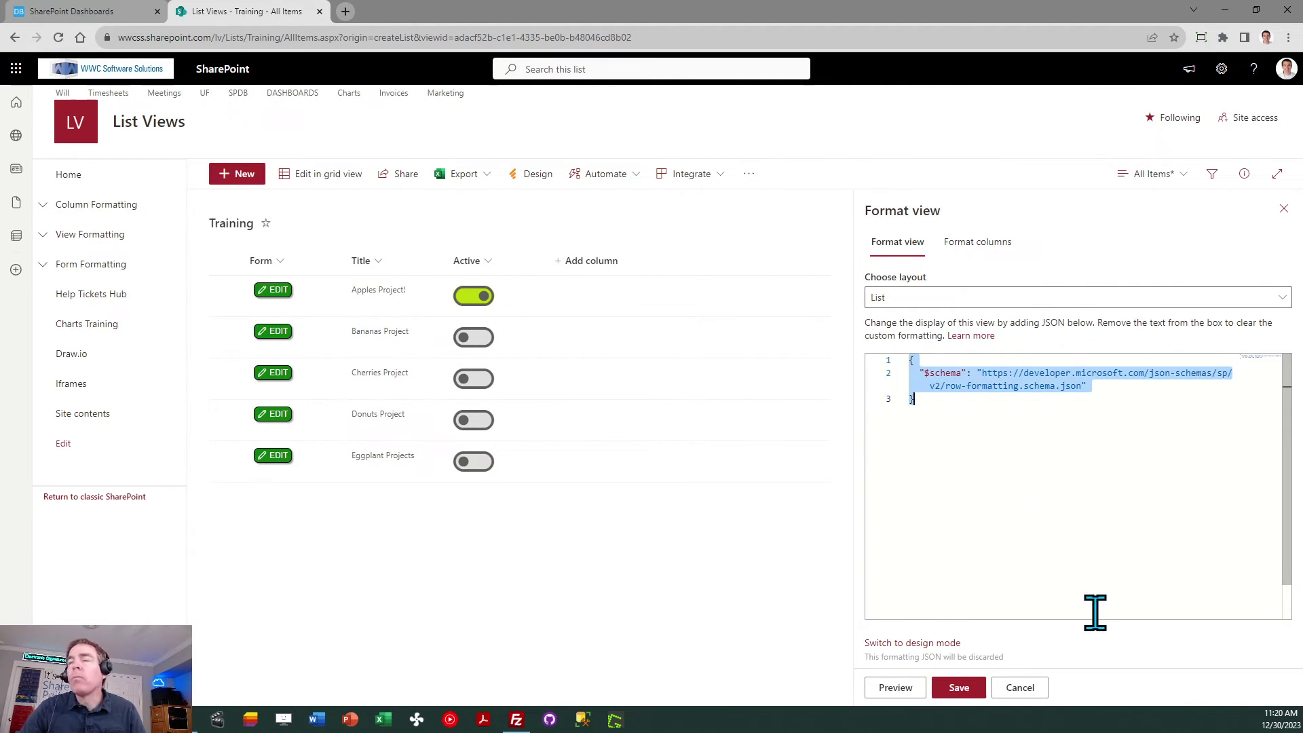
pyautogui.write('{     "_comment": "Alternating row colors with hover highlight",     "$schema": "https://developer.microsoft.com/json-schemas/sp/view-formatting.schema.json",     "additionalRowClass": "=\'ms-font-m ms-fontColor-black sp-css-backgroundColor-\' + if(@isSelected,\'BgGold\',if(0==1,\'[$FIELD_x0020_NAME]\',if(@rowIndex % 2 == 0,\'BgLightBlue\',\'BgLightPurple30\')))+ \' \' + if(1==1,\'sp-field-borderBottomRegular sp-css-borderBottomColor-BlackText sp-field-borderBottomSolid\',\'\')" }')
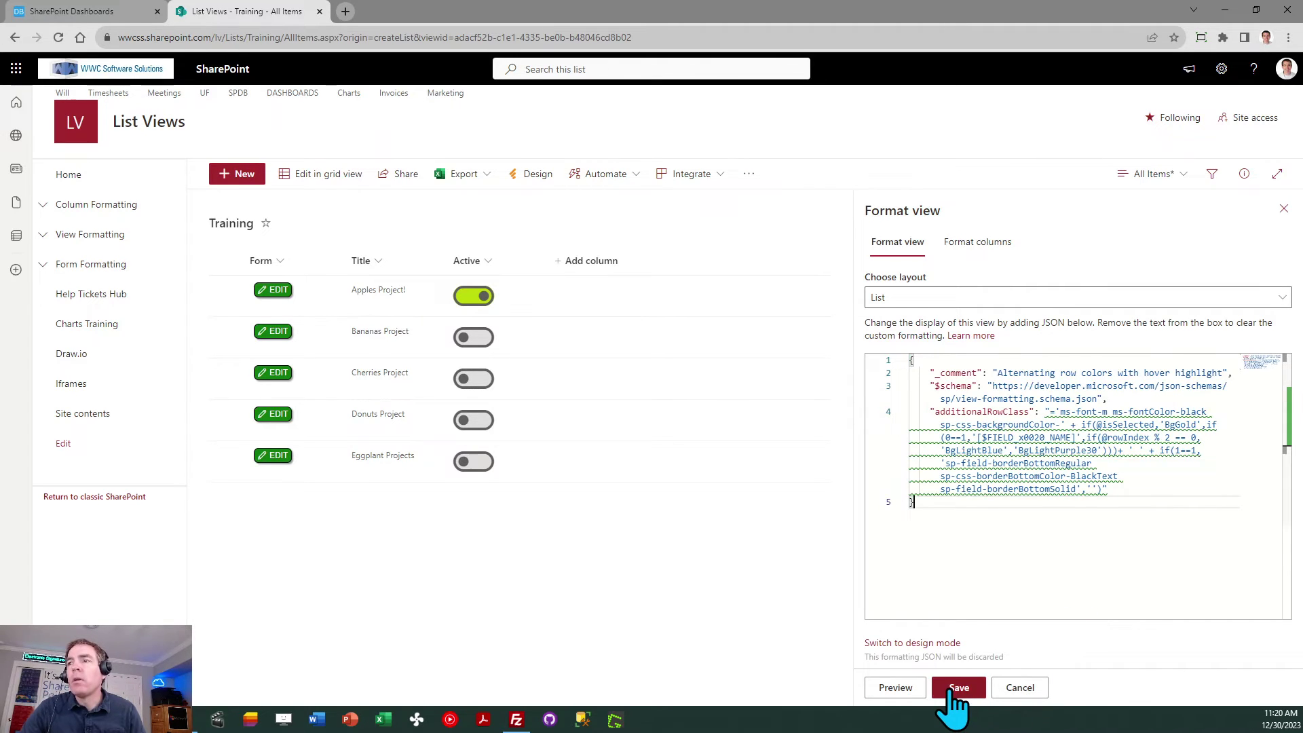
pyautogui.click(957, 688)
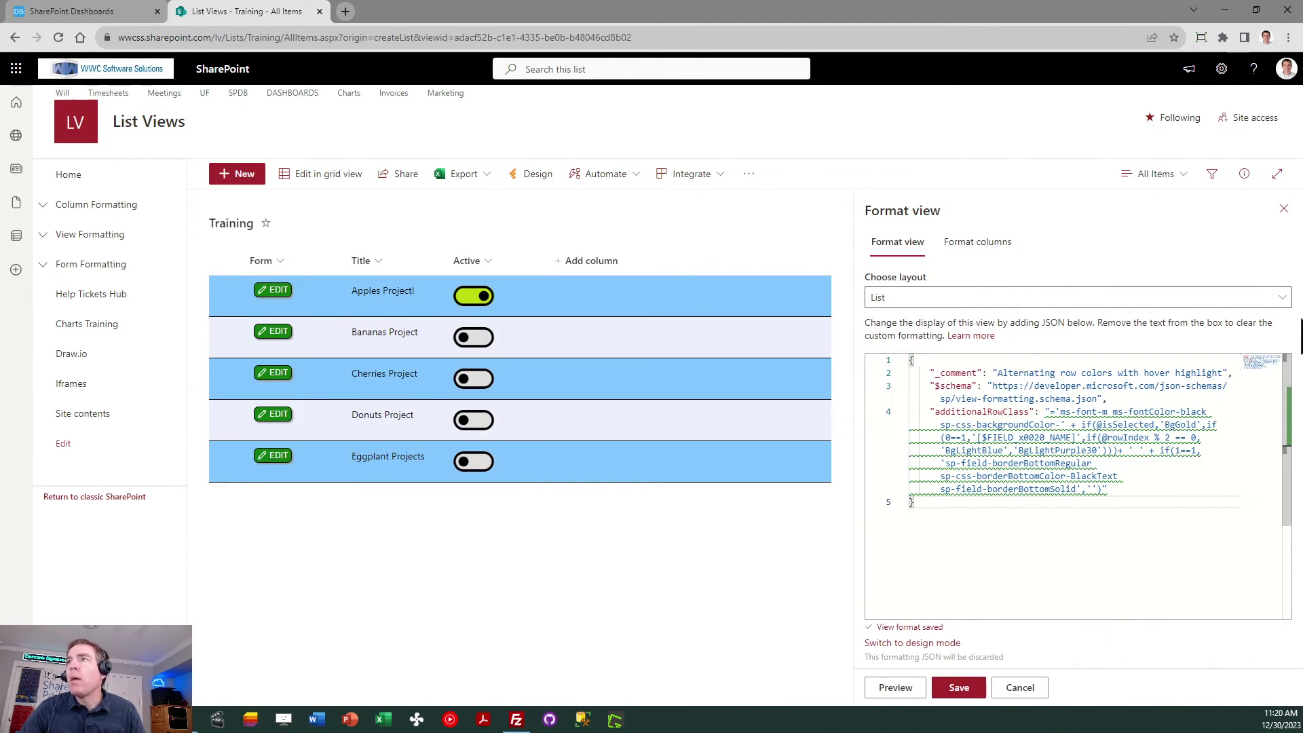
pyautogui.click(1283, 209)
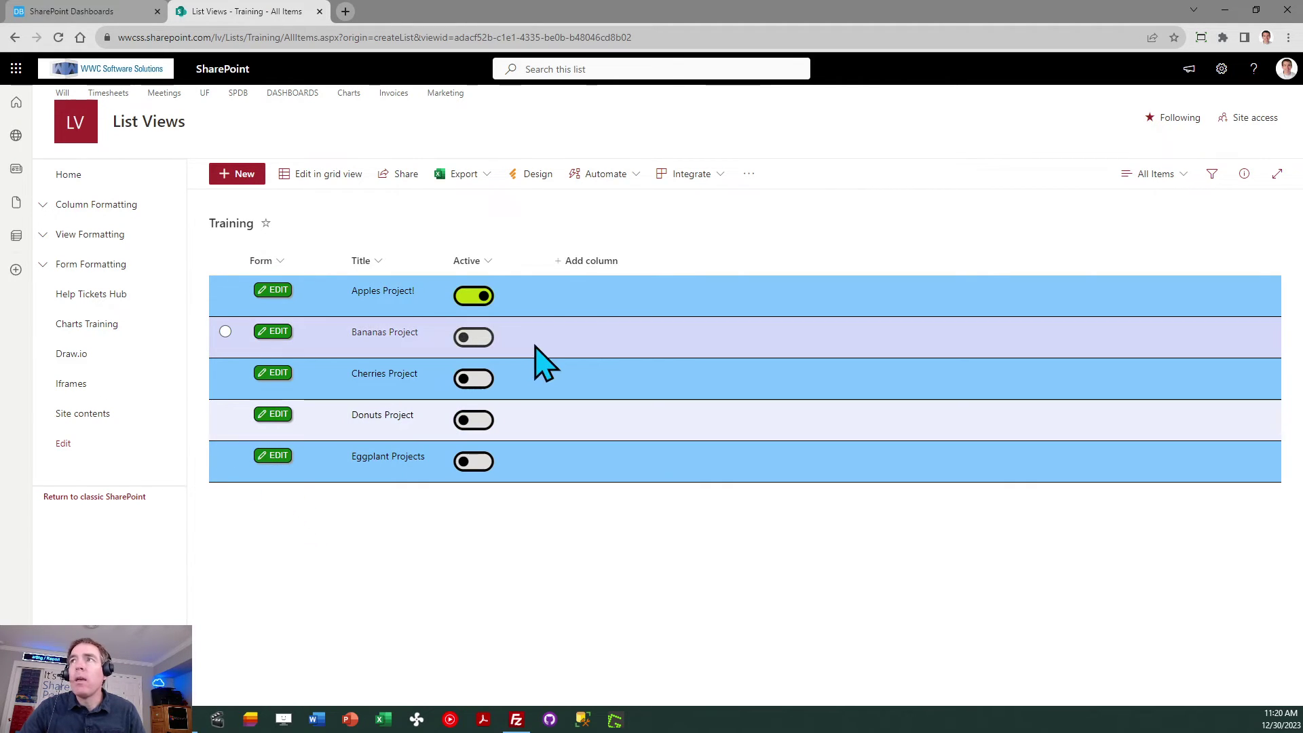
pyautogui.click(226, 332)
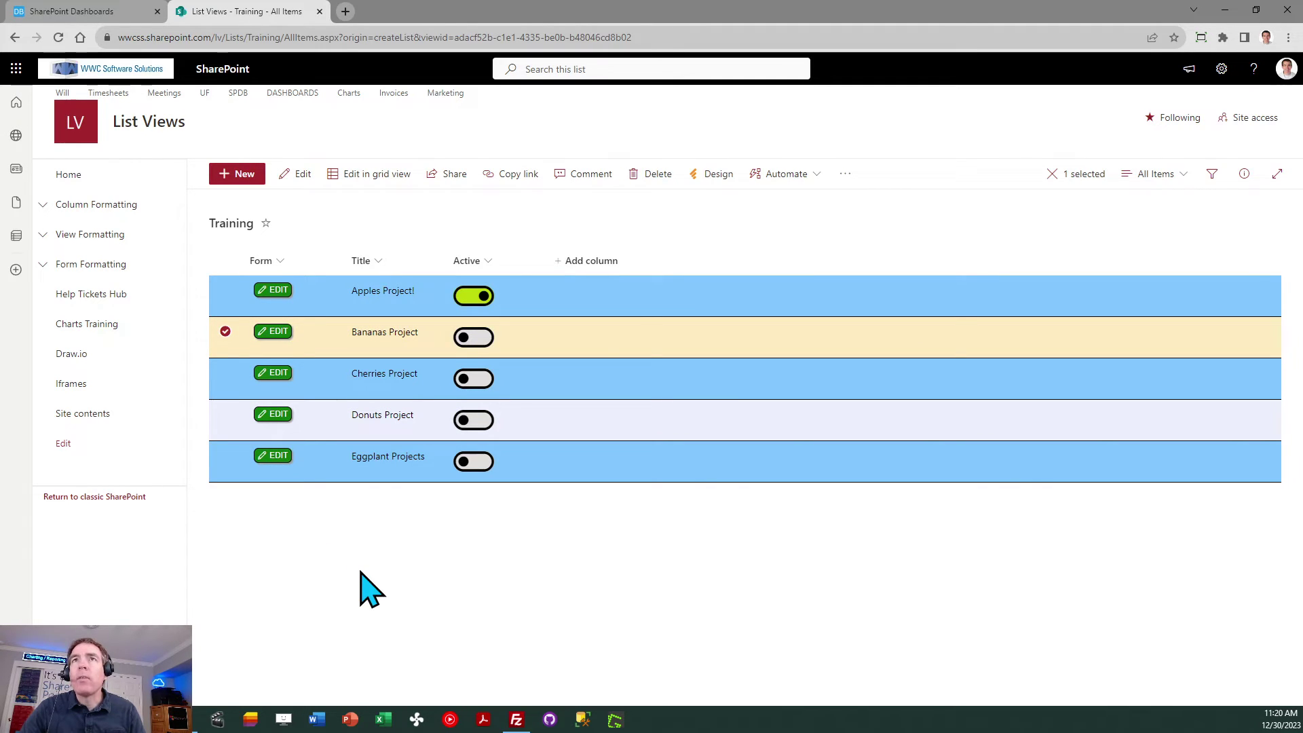
# Close the paste and survey dialogs, choose Dashed border style, and uncheck Border Lines.
pyautogui.click(112, 12)
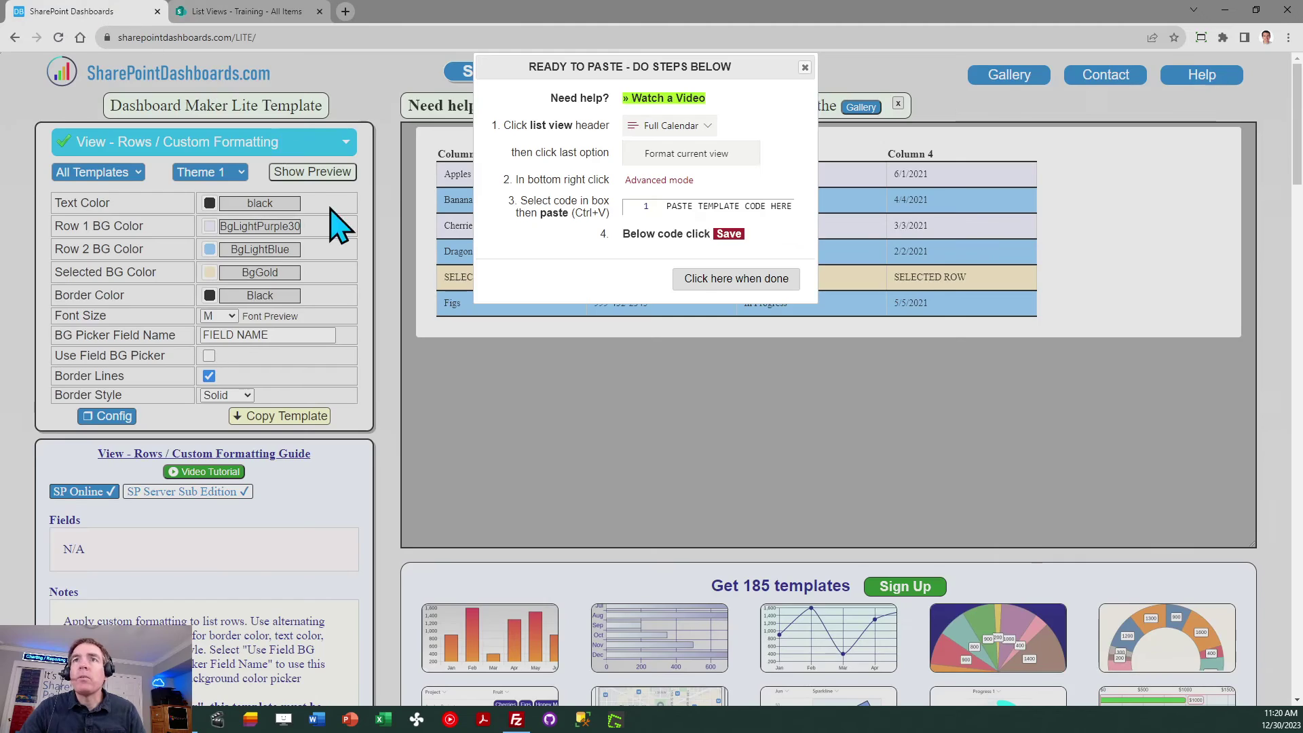
pyautogui.click(727, 279)
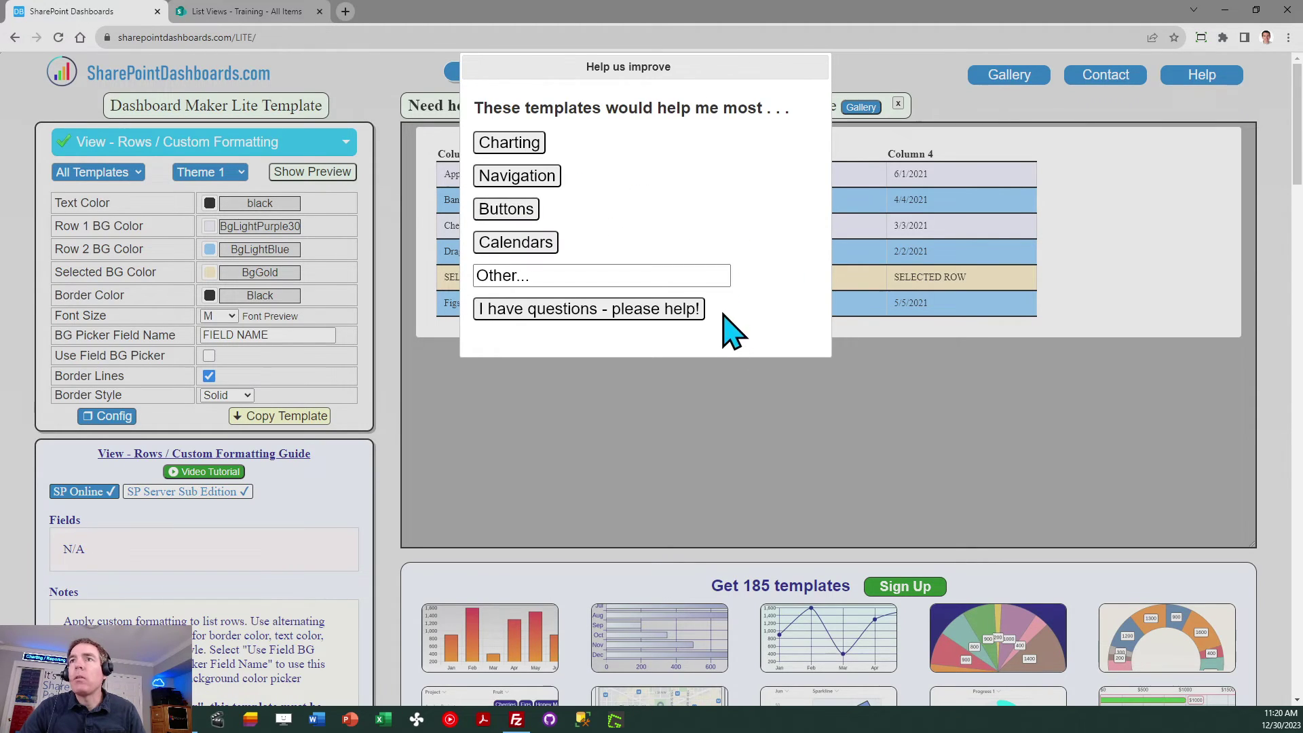
pyautogui.click(533, 208)
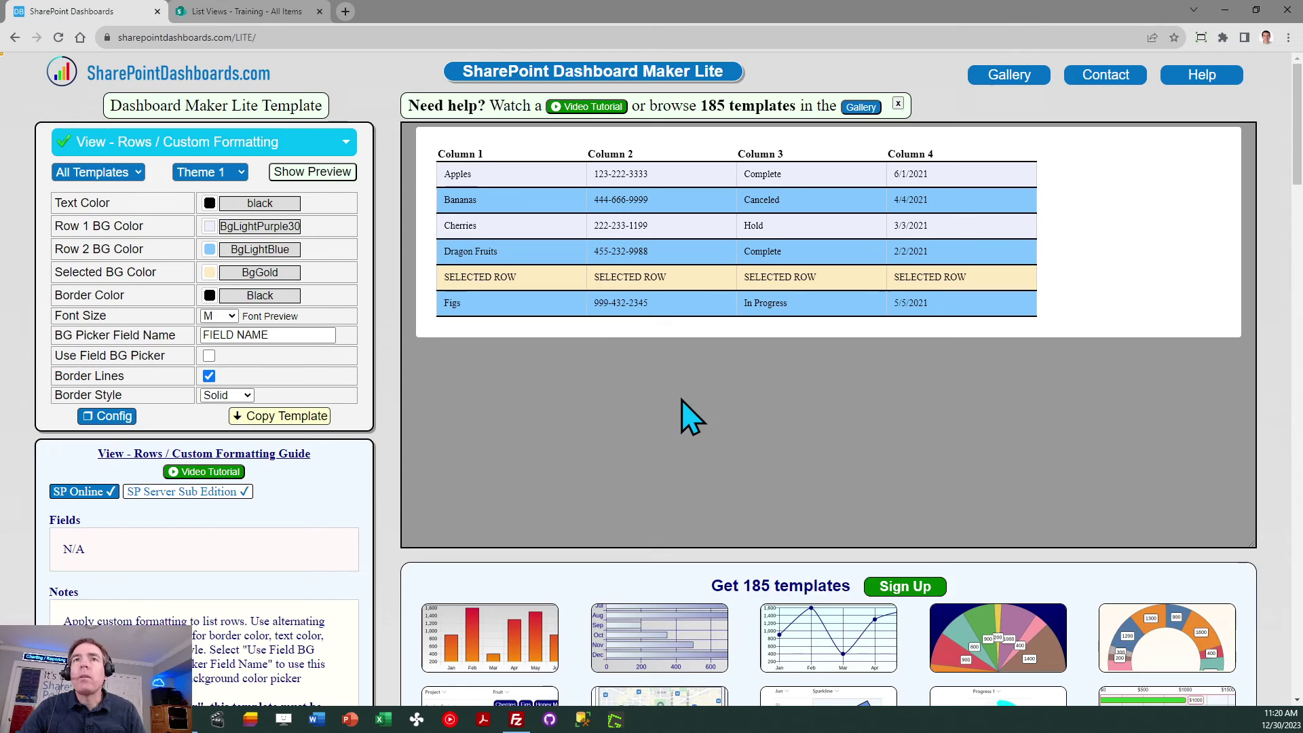
pyautogui.click(246, 396)
pyautogui.click(223, 422)
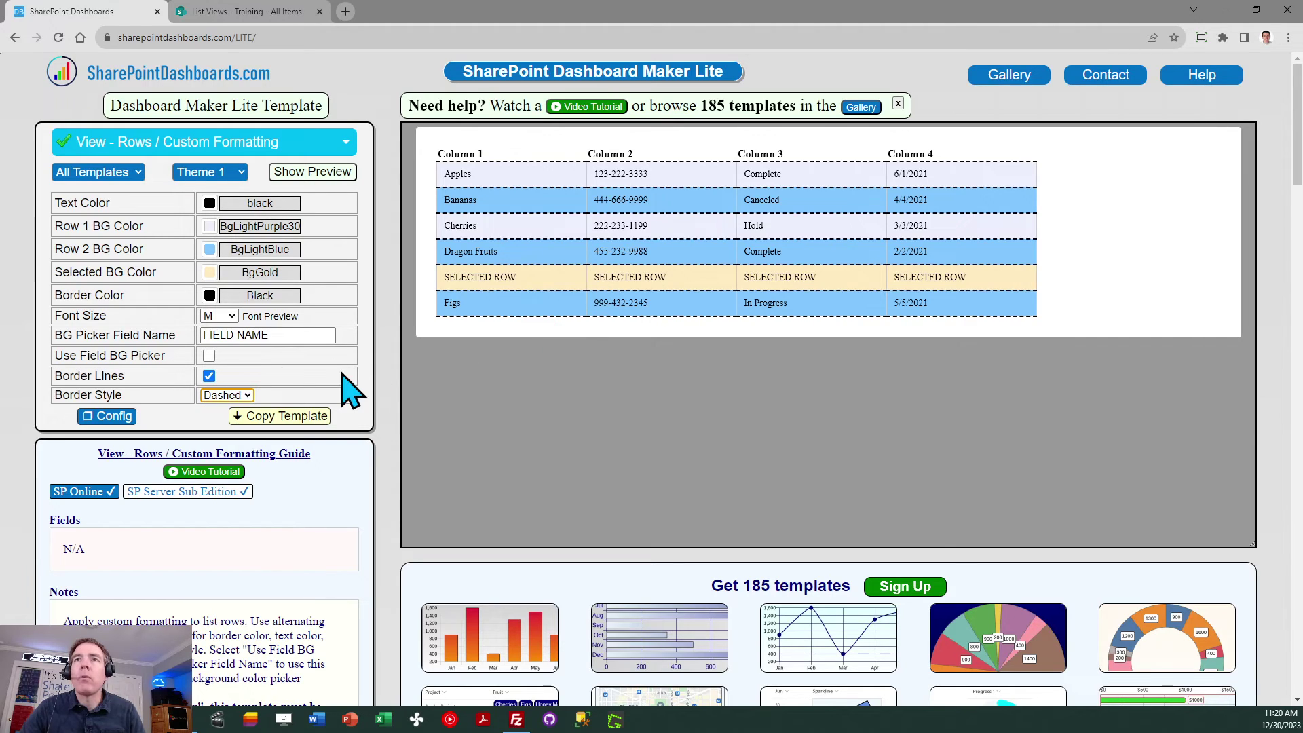
pyautogui.click(209, 376)
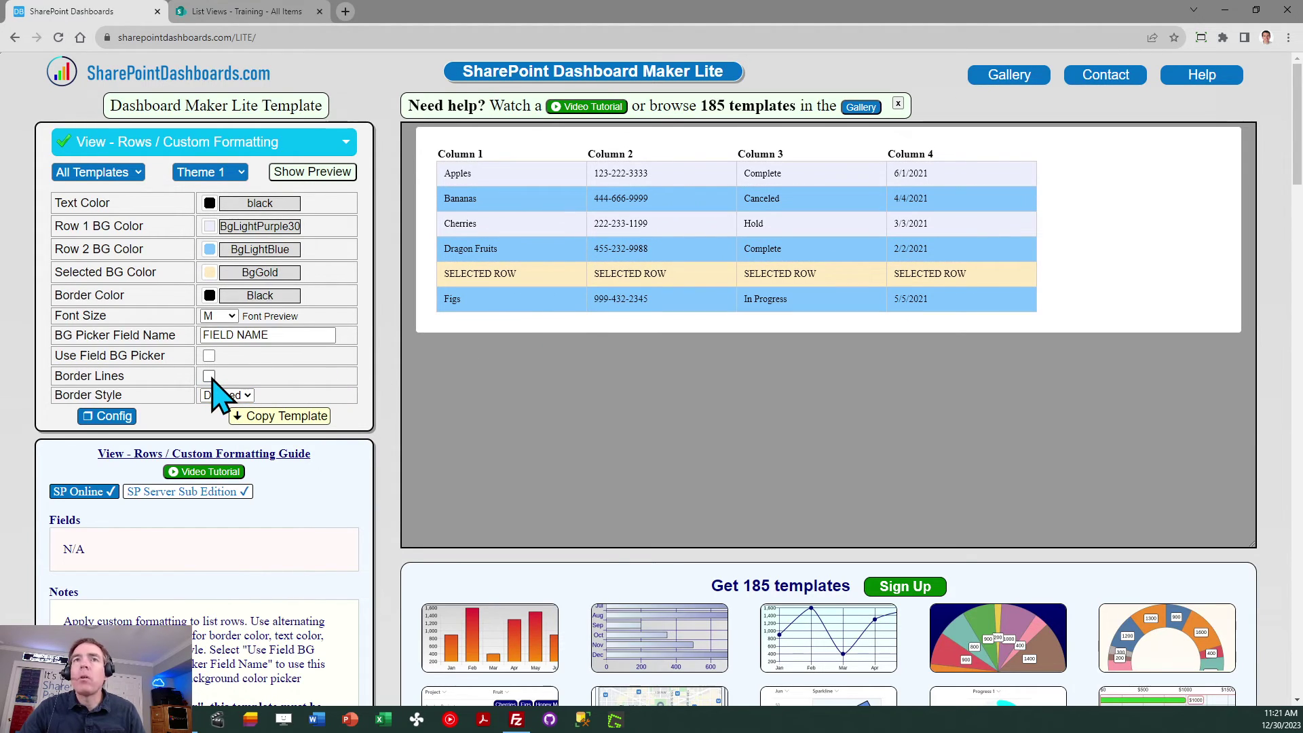